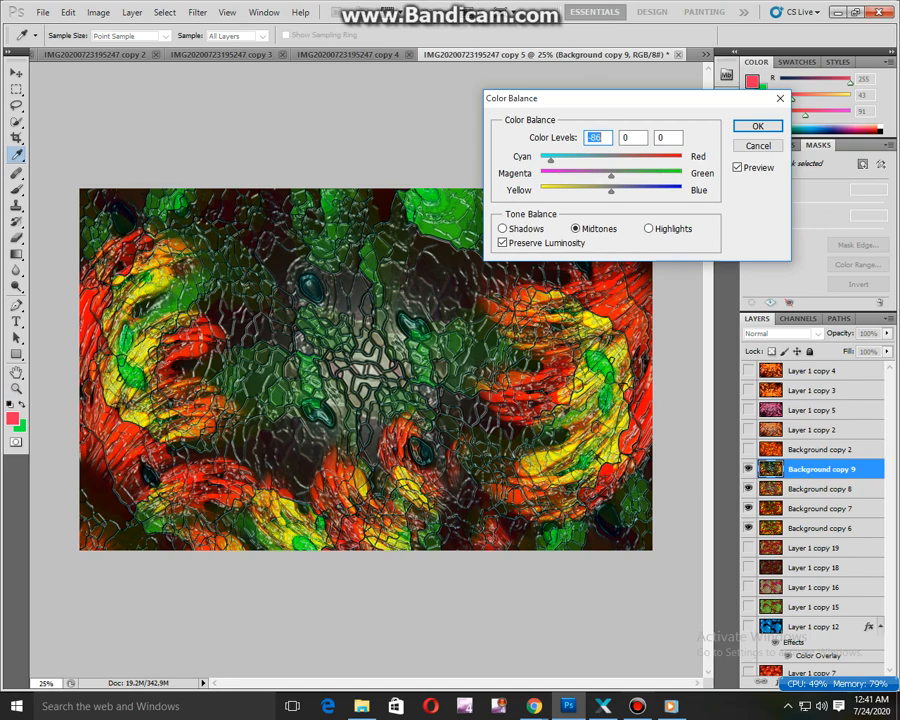
Shift the midtones of Background copy 9 toward blue in Color Balance and apply the adjustment.
drag(611, 189, 637, 175)
key(Return)
key(z)
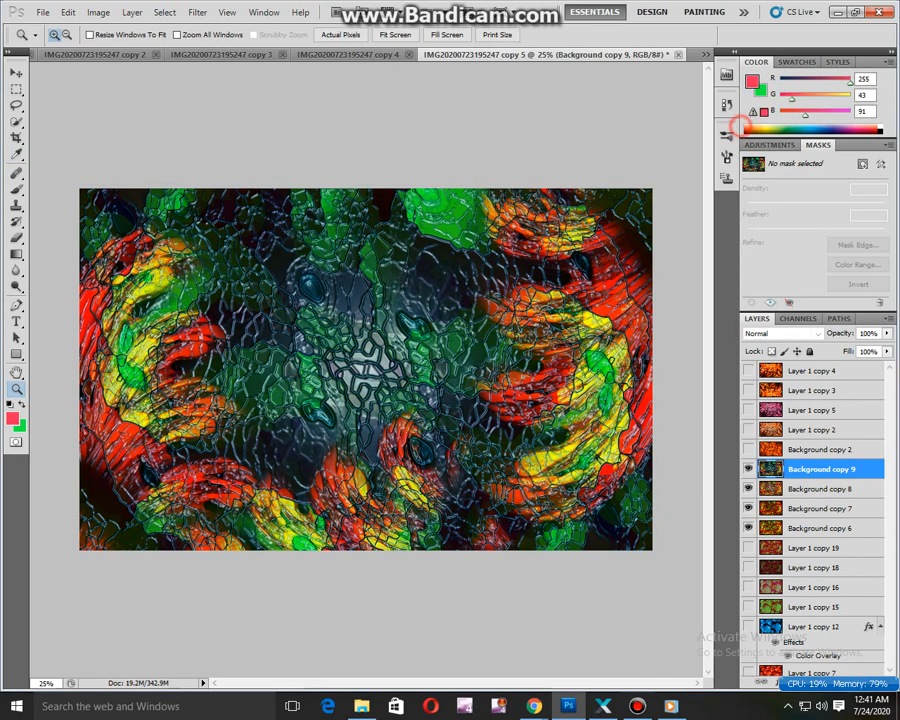
Select the right half of the artwork with the Lasso tool and copy it to a new layer.
key(ctrl+minus)
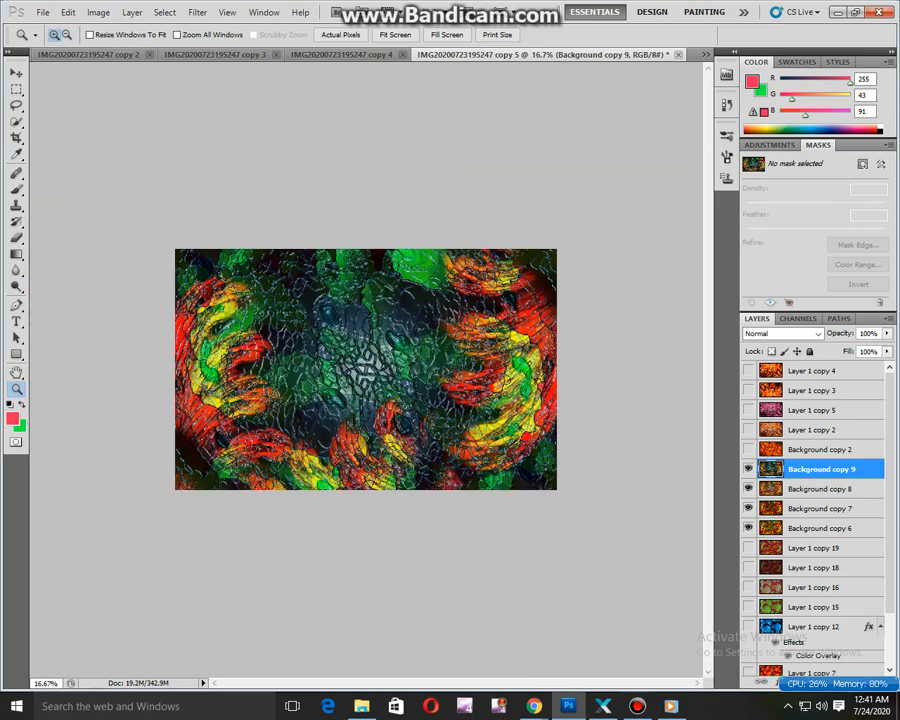
click(17, 105)
mouse_move(459, 238)
mouse_down()
mouse_move(570, 380)
mouse_move(440, 500)
mouse_move(400, 300)
mouse_up()
key(ctrl+j)
Transform the copied half: rotate it about -102.3°, stretch its width to about 140.83% and place it over the image's upper centre.
key(ctrl+t)
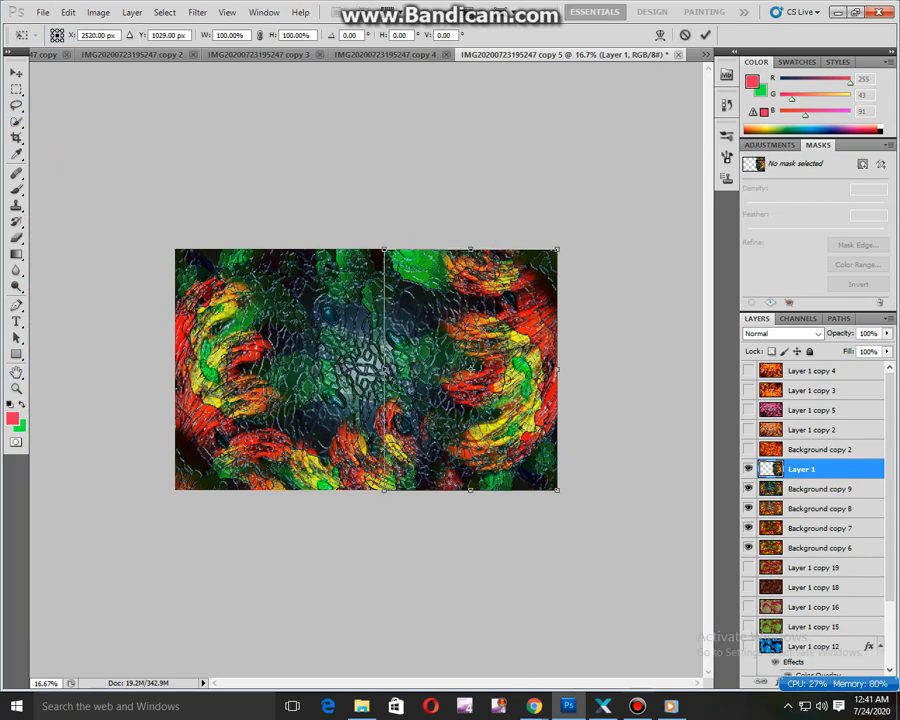
mouse_move(624, 442)
mouse_down()
mouse_move(612, 470)
mouse_move(344, 363)
mouse_move(347, 335)
mouse_up()
drag(487, 429, 261, 336)
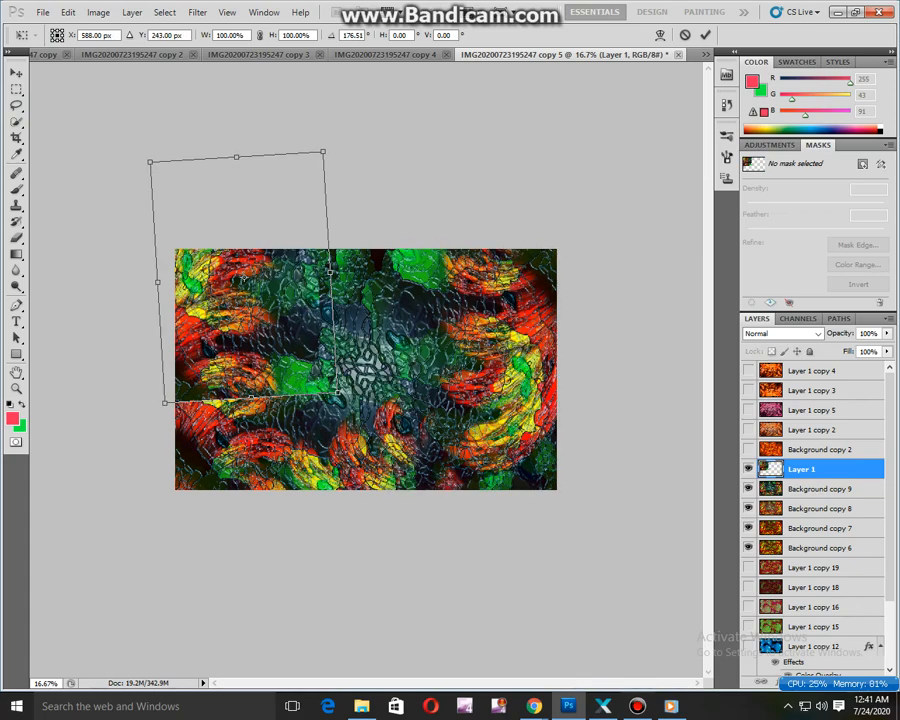
drag(515, 342, 228, 466)
drag(250, 310, 353, 341)
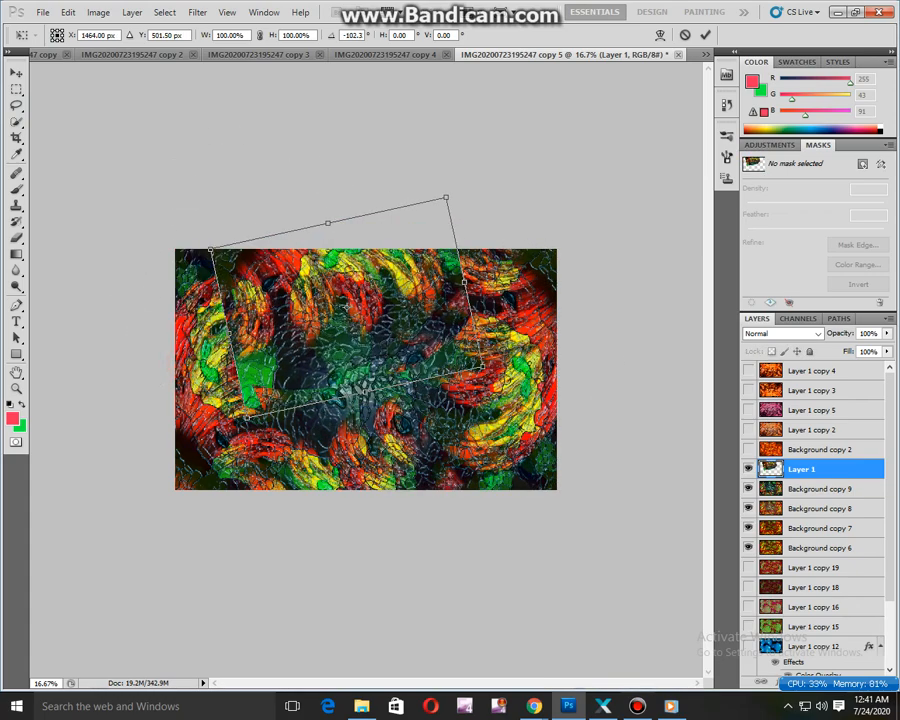
drag(328, 222, 320, 188)
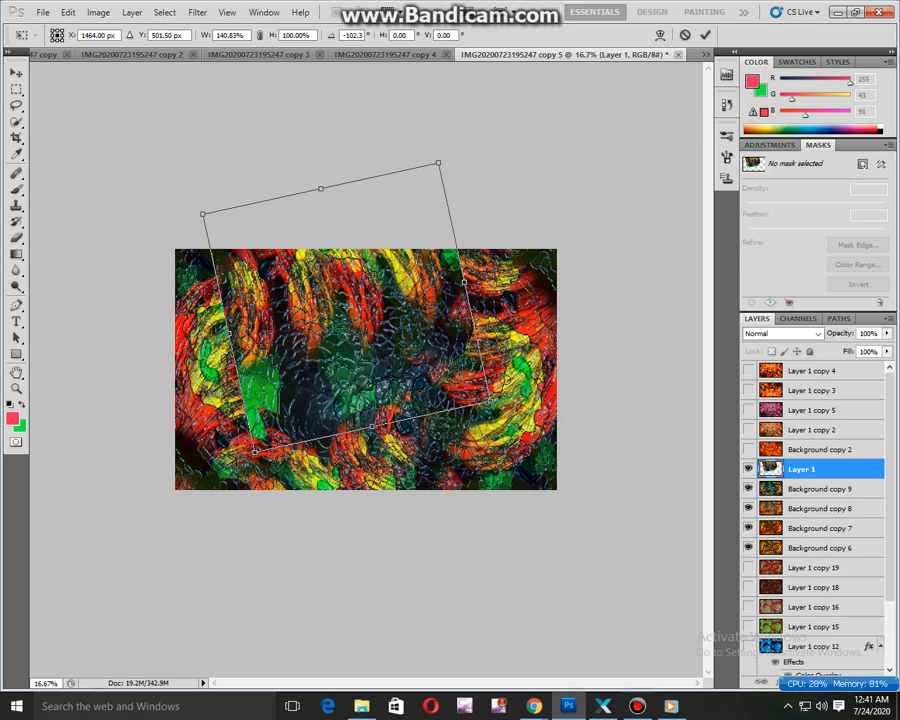
key(Return)
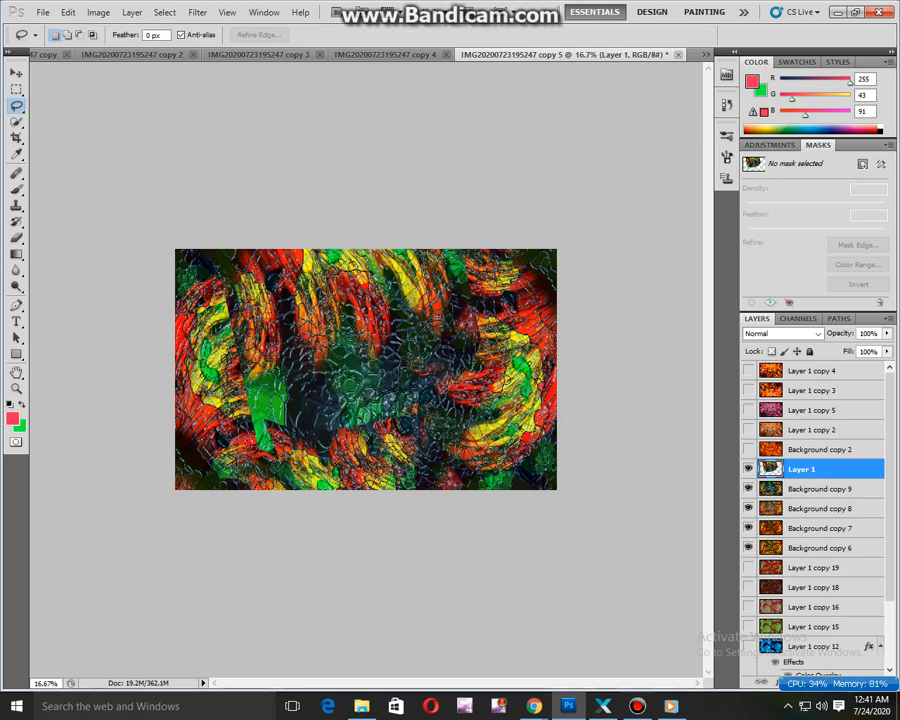
Erase the hard edges of Layer 1 with the 494 px Eraser brush and move the layer slightly down and right.
click(16, 237)
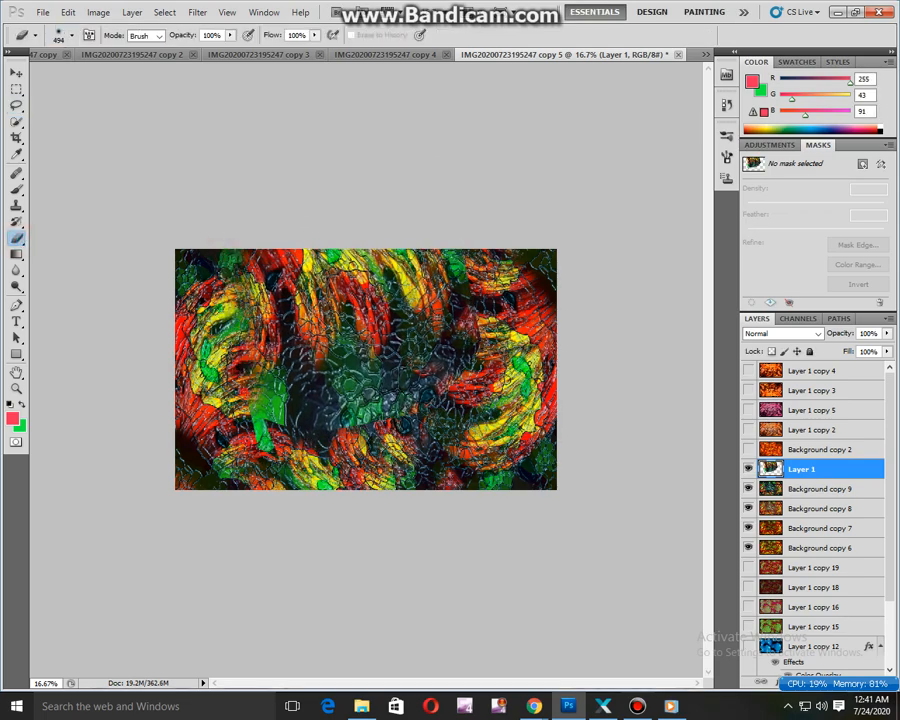
mouse_move(190, 290)
mouse_down()
mouse_move(285, 288)
mouse_move(325, 250)
mouse_move(320, 180)
mouse_up()
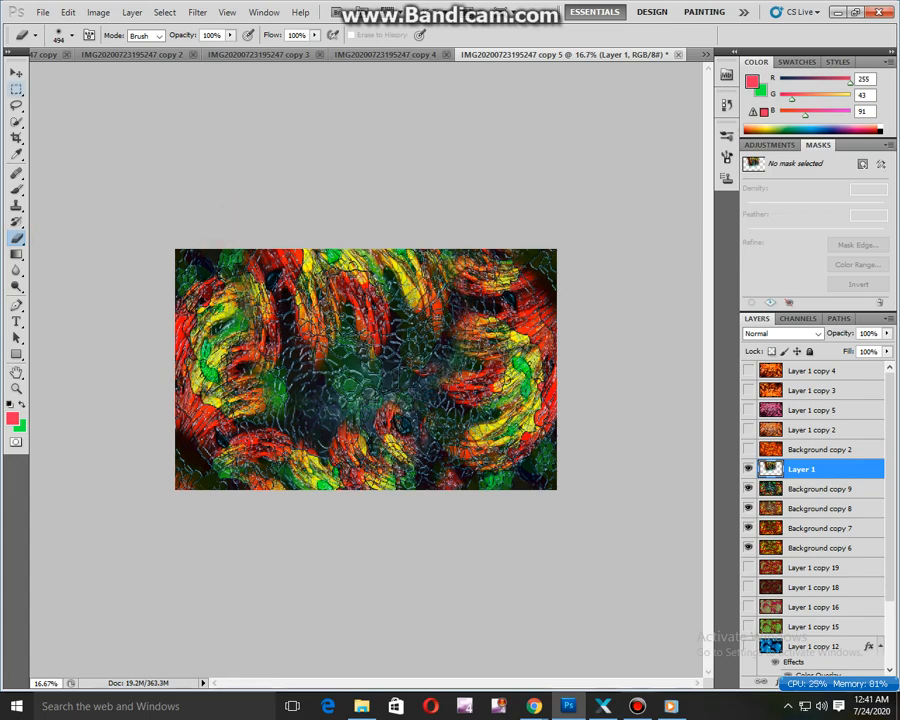
key(v)
key(ctrl+z)
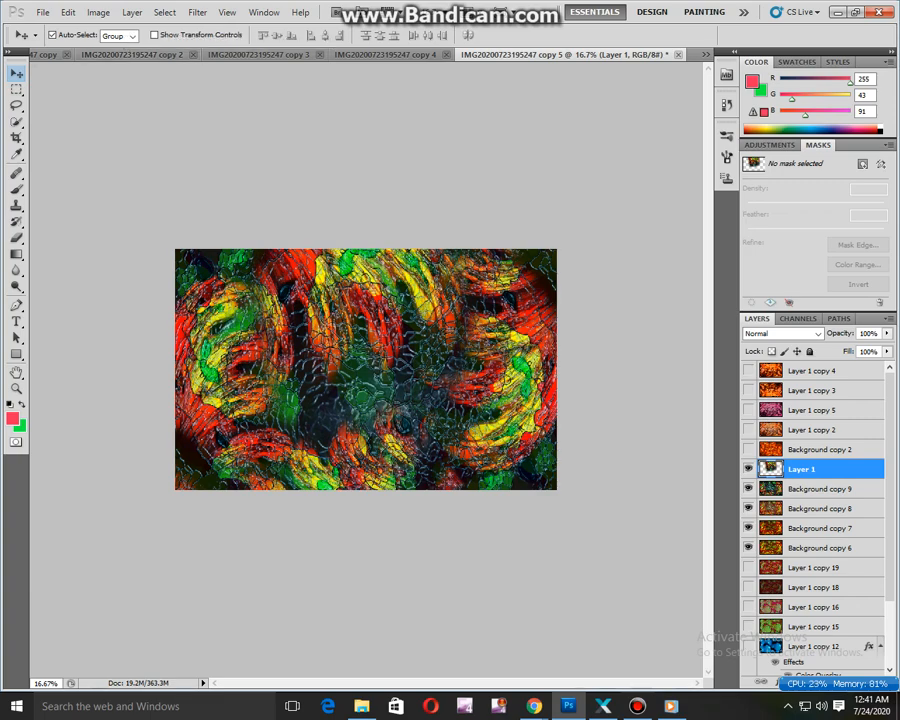
click(98, 12)
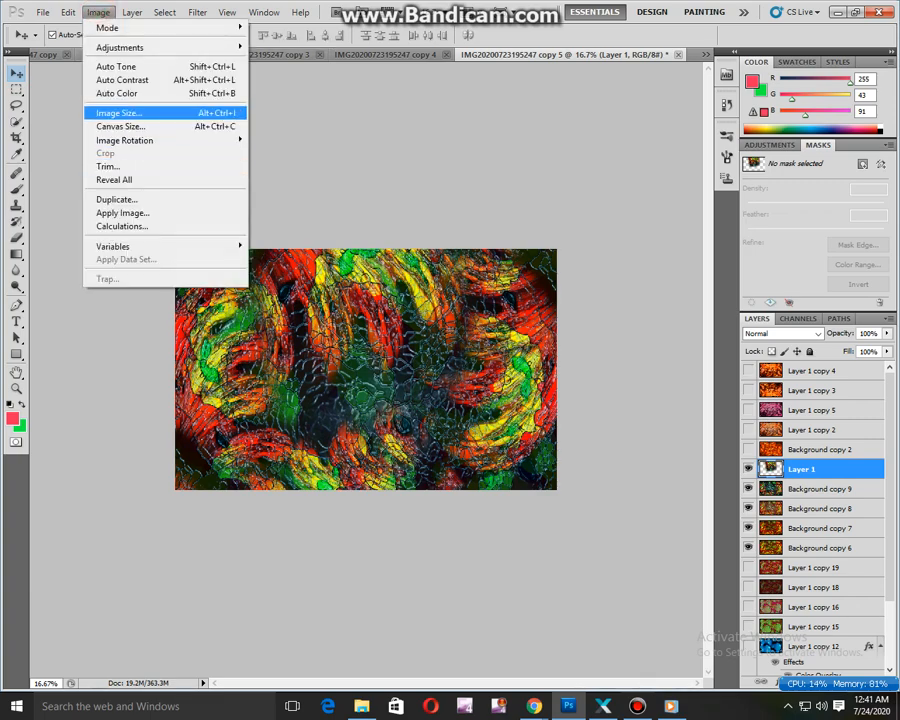
click(124, 198)
key(Return)
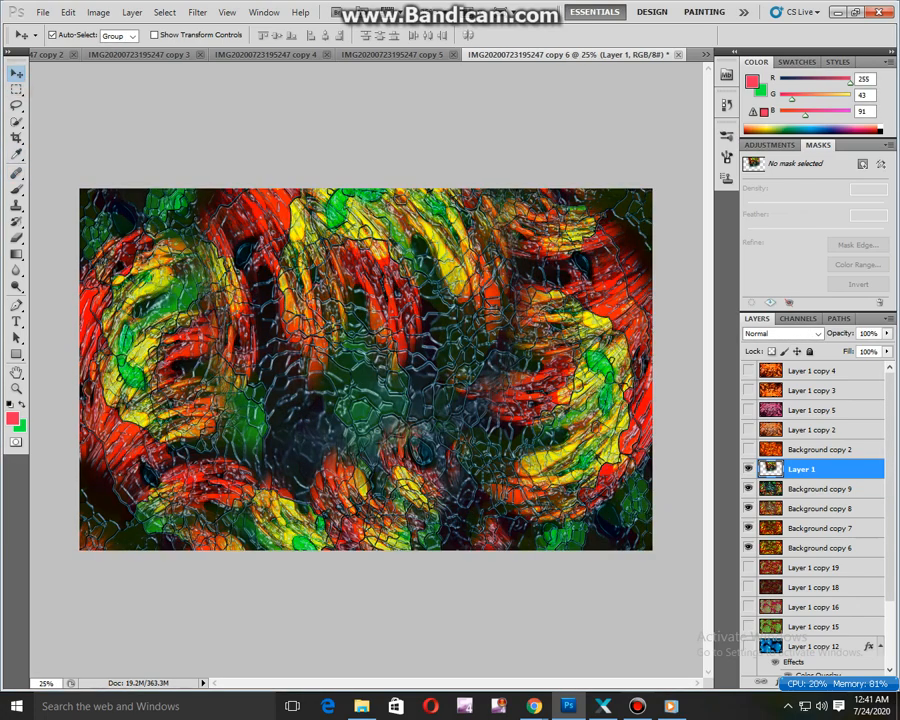
Nudge Layer 1 up and left, duplicate it, then scale the copy down and turn it about -178.5° over the lower centre.
drag(294, 260, 286, 247)
key(ctrl+j)
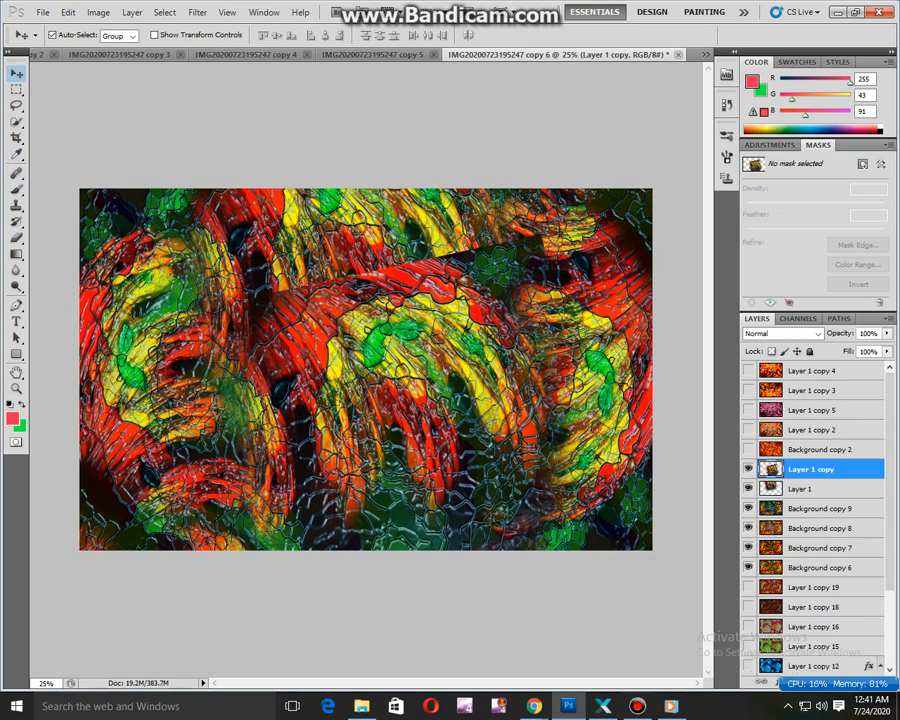
key(ctrl+t)
drag(596, 662, 250, 302)
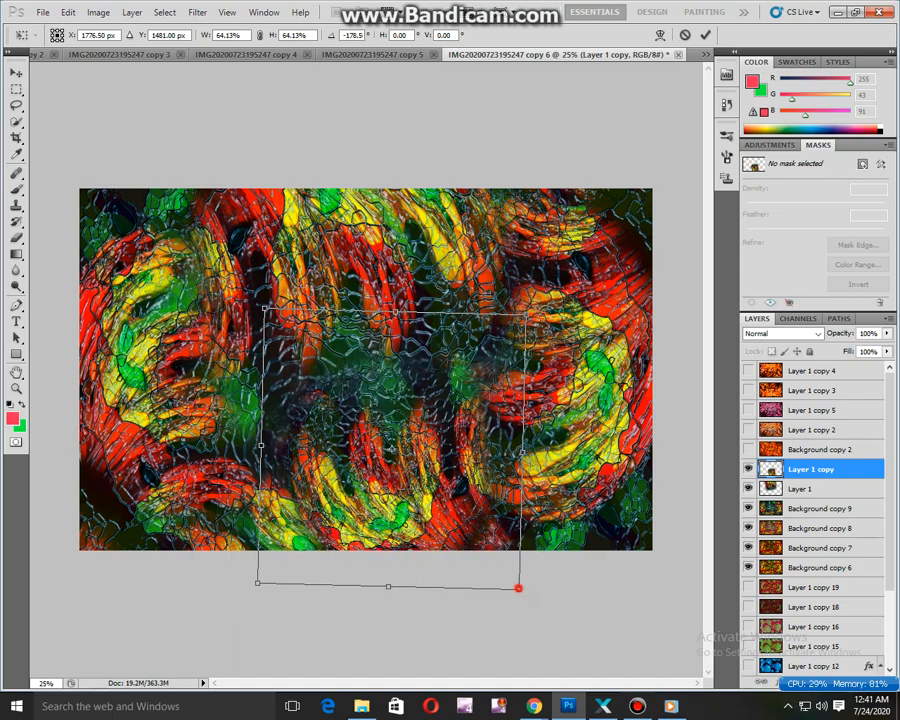
drag(518, 588, 578, 661)
key(Return)
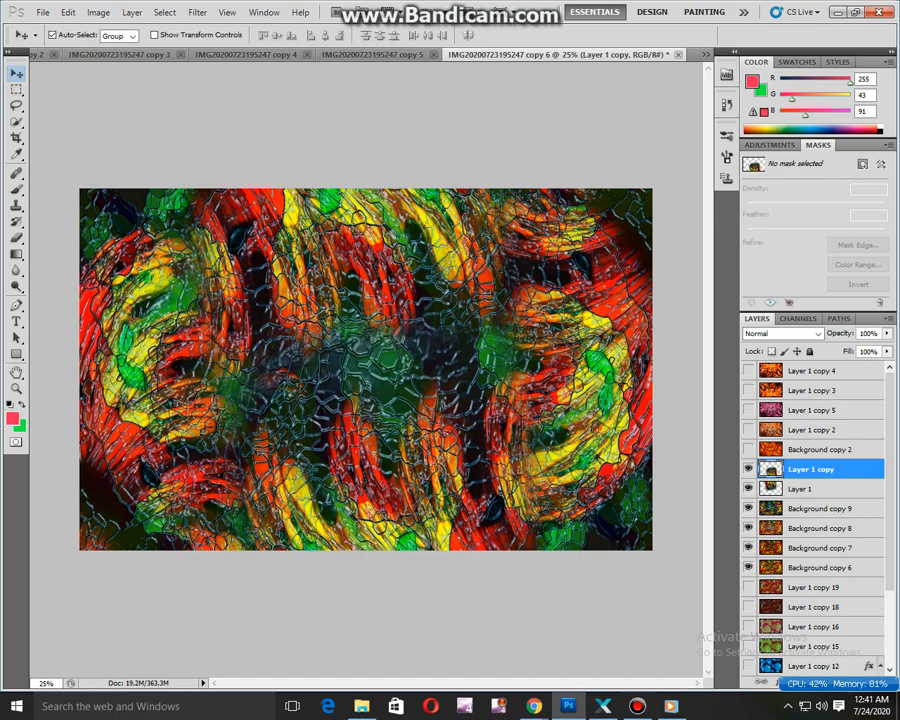
Merge the visible layers into one and duplicate the merged layer.
key(z)
key(ctrl+minus)
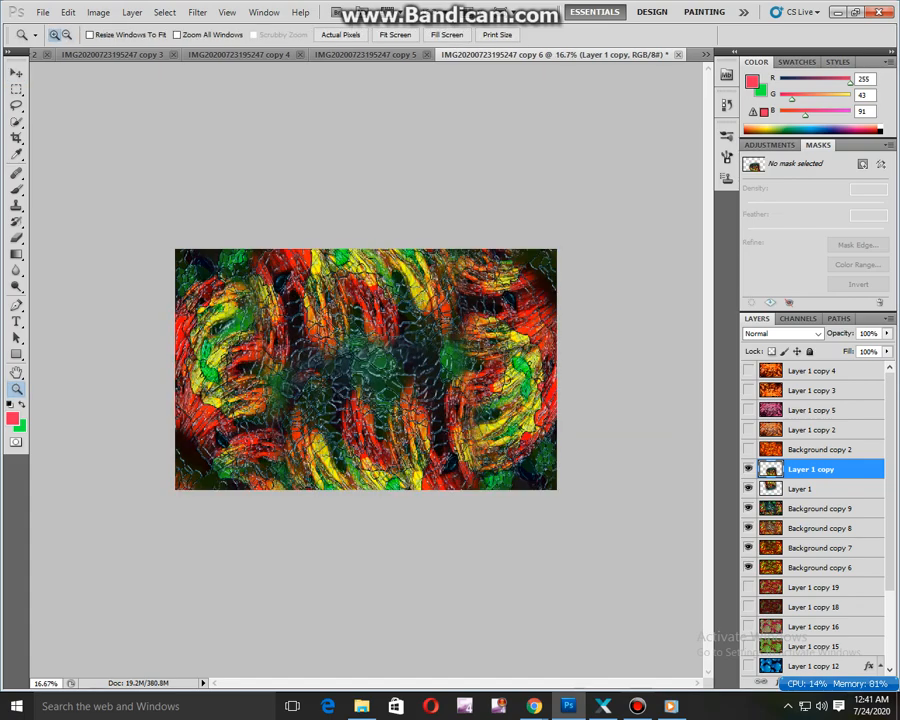
key(ctrl+plus)
key(ctrl+shift+e)
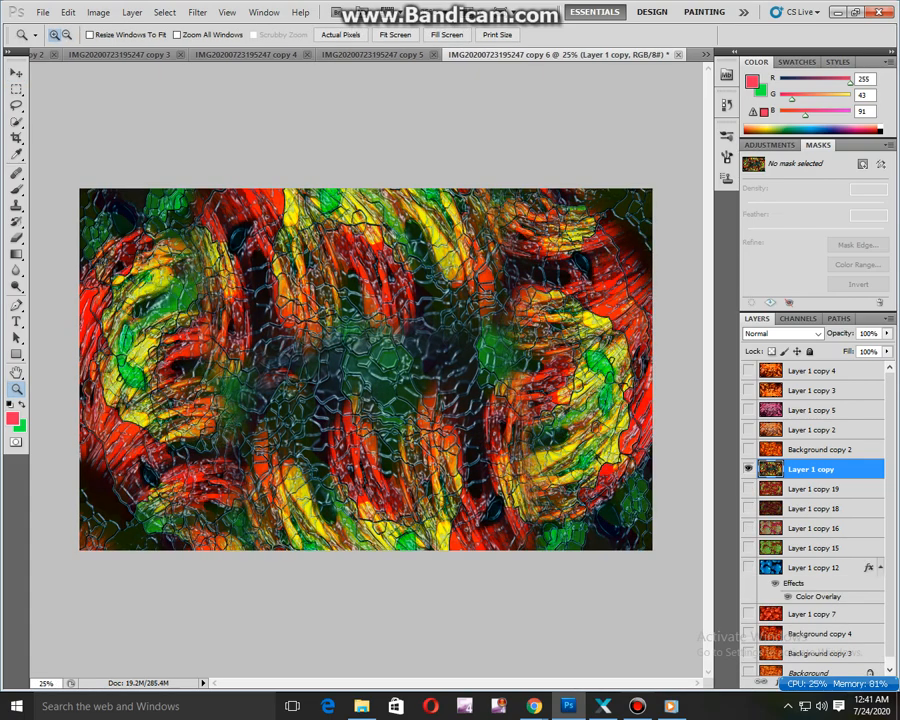
key(ctrl+j)
Apply Color Balance to the midtones of the duplicate with levels +76, 0, +26.
key(ctrl+b)
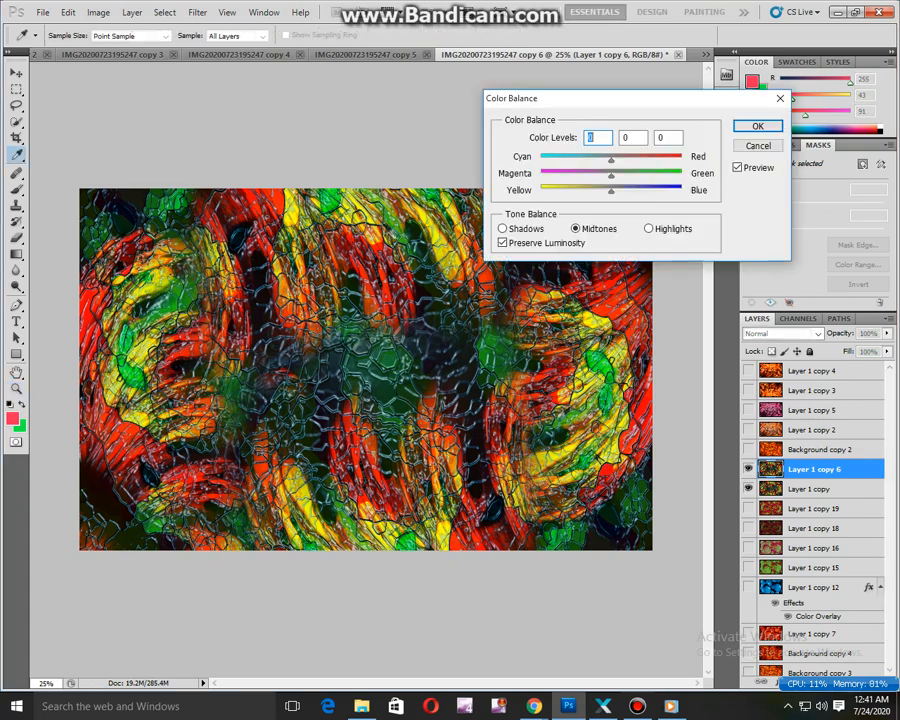
drag(607, 194, 662, 157)
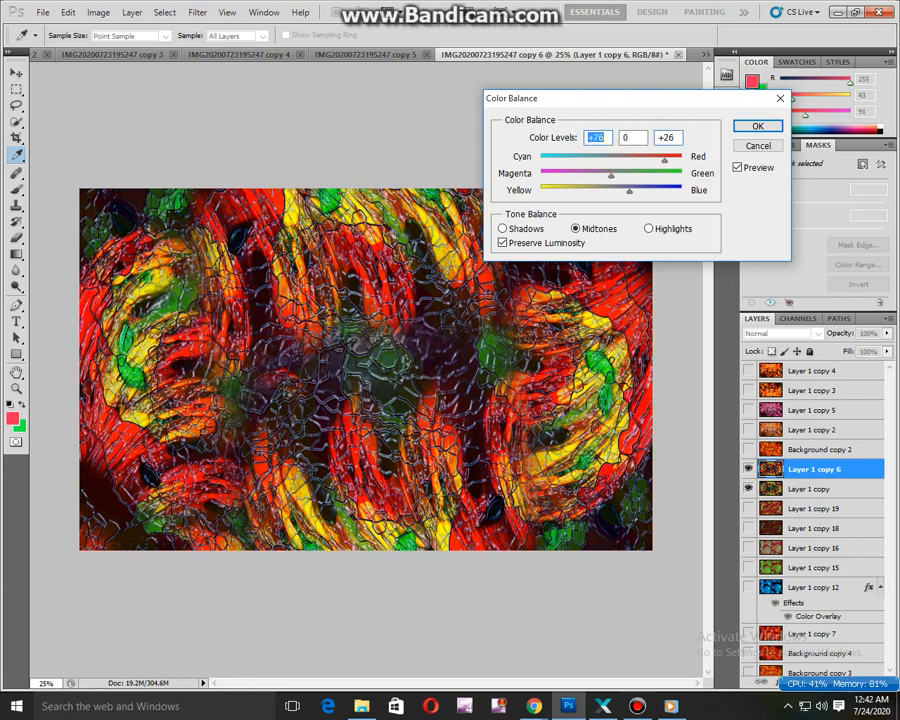
key(Return)
Duplicate the colour-balanced layer and brighten the copy's midtones with an RGB Curves adjustment.
key(ctrl+j)
key(ctrl+m)
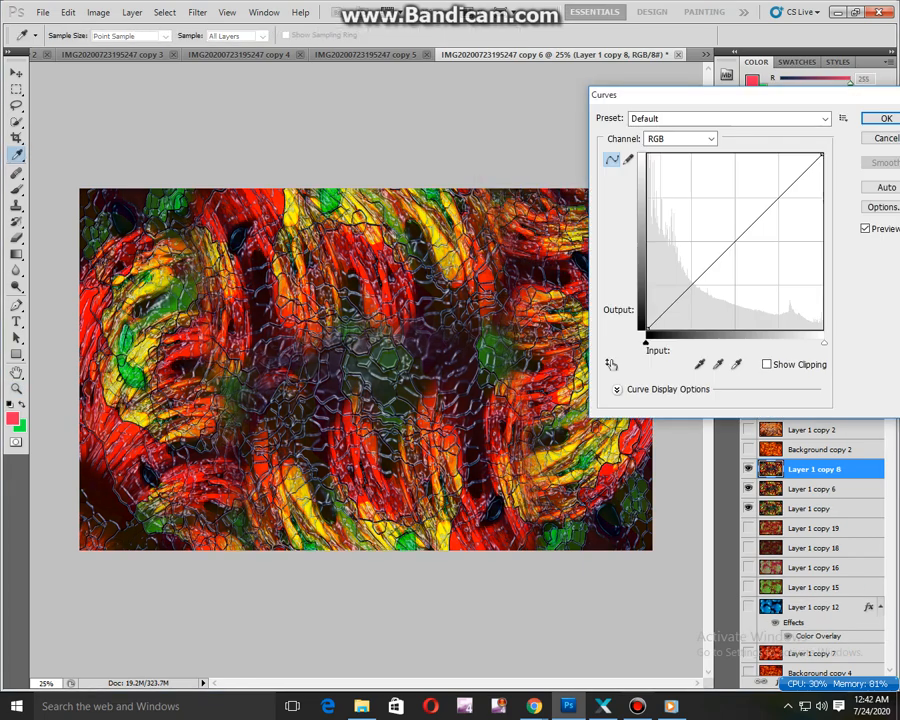
drag(748, 251, 746, 200)
click(885, 118)
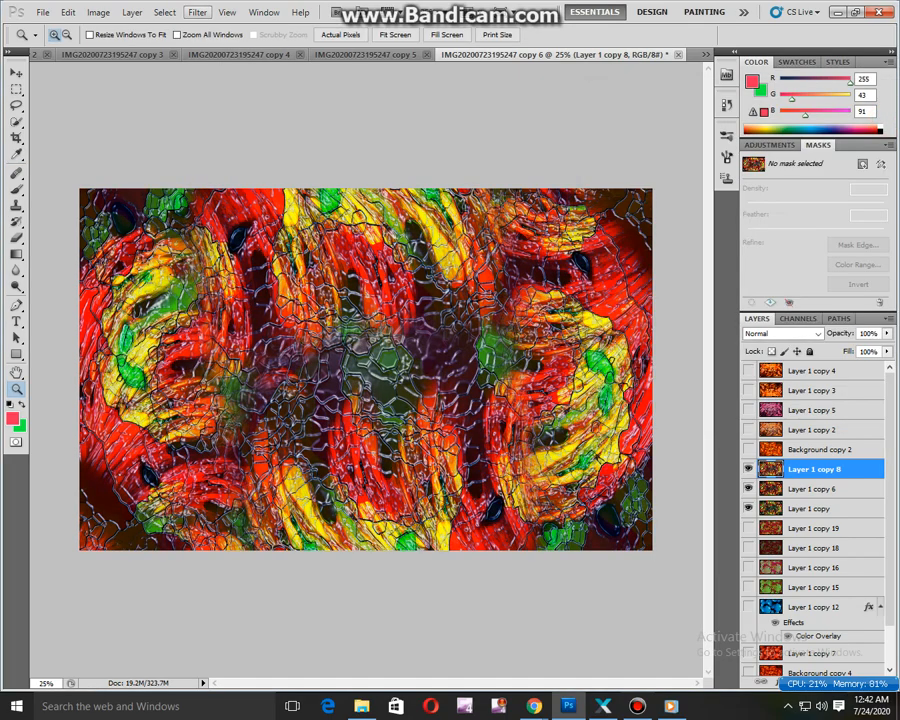
Try the artistic Paint Daubs filter on Layer 1 copy 8.
click(197, 12)
mouse_move(239, 126)
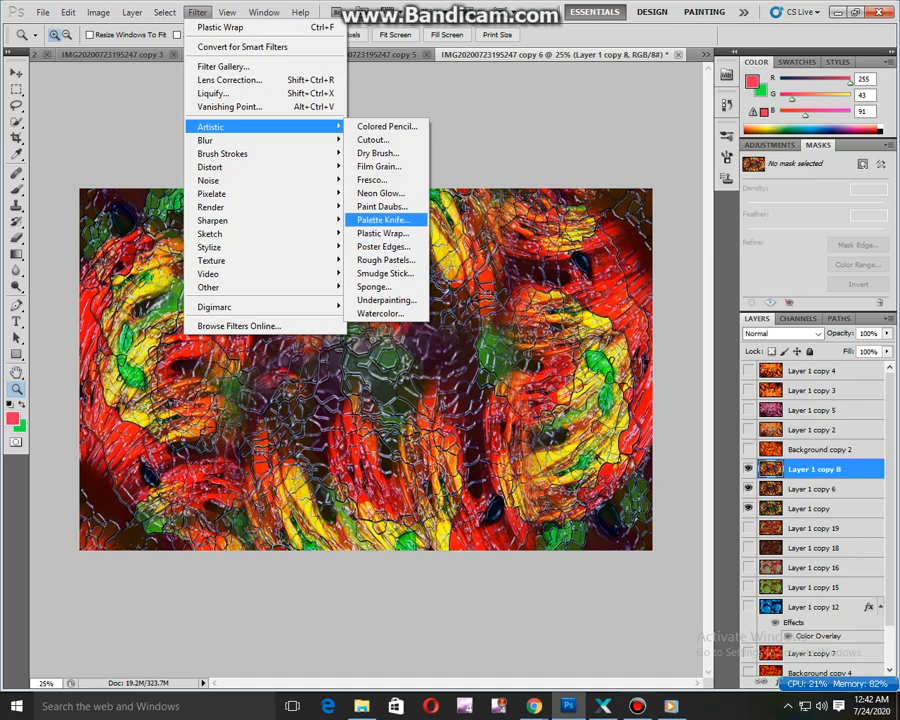
click(380, 206)
mouse_move(380, 380)
mouse_down()
mouse_move(297, 380)
mouse_move(291, 344)
mouse_up()
click(797, 39)
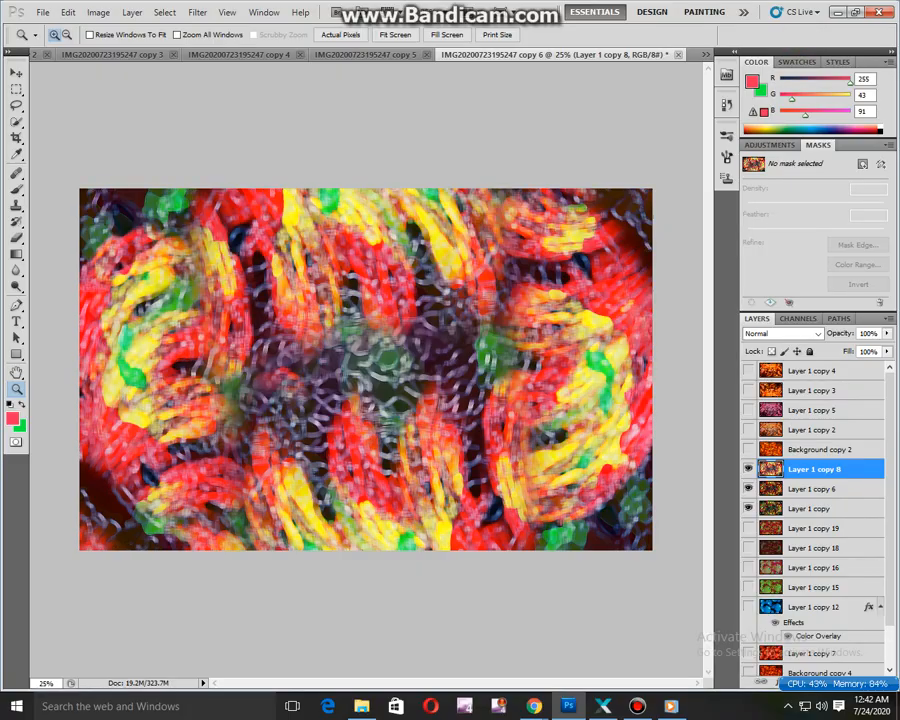
Inspect the painted texture near the image centre at 100% and undo the Paint Daubs filter.
click(334, 413)
click(334, 413)
click(334, 413)
click(334, 413)
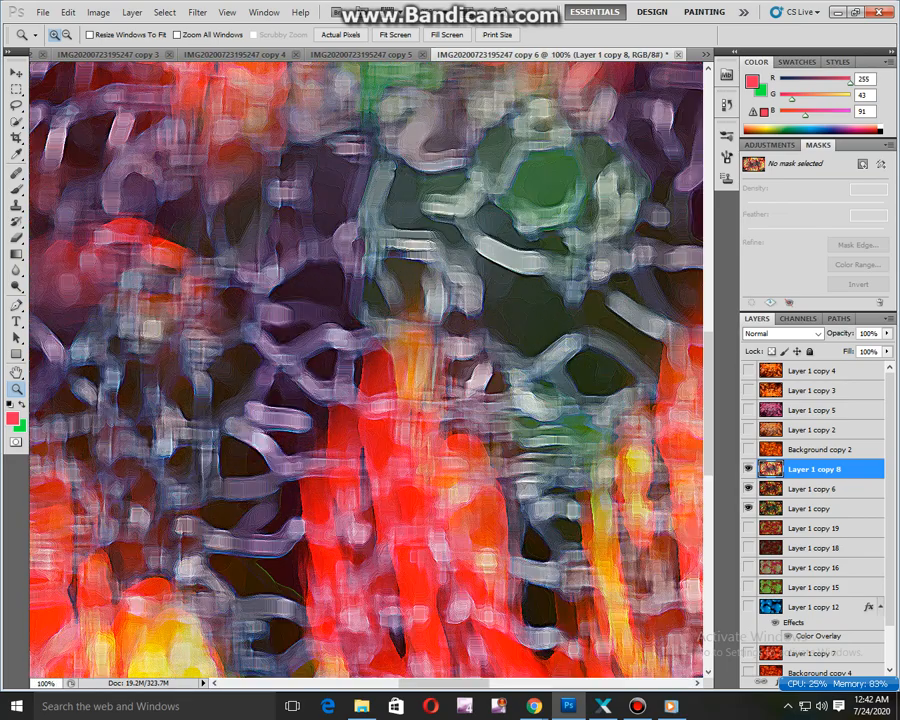
click(452, 356)
click(452, 356)
click(452, 356)
click(452, 356)
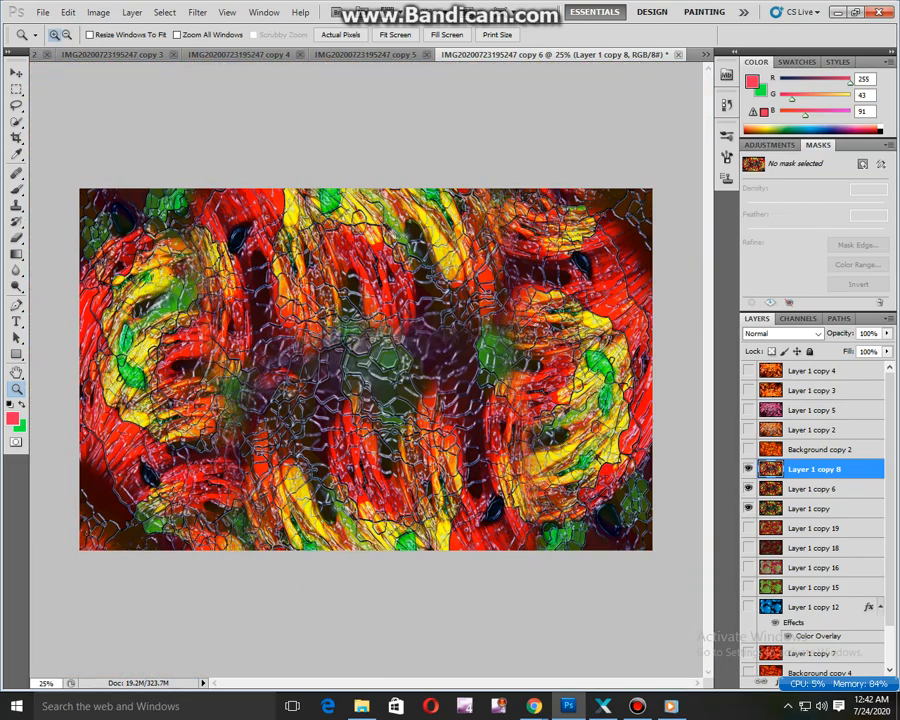
click(98, 12)
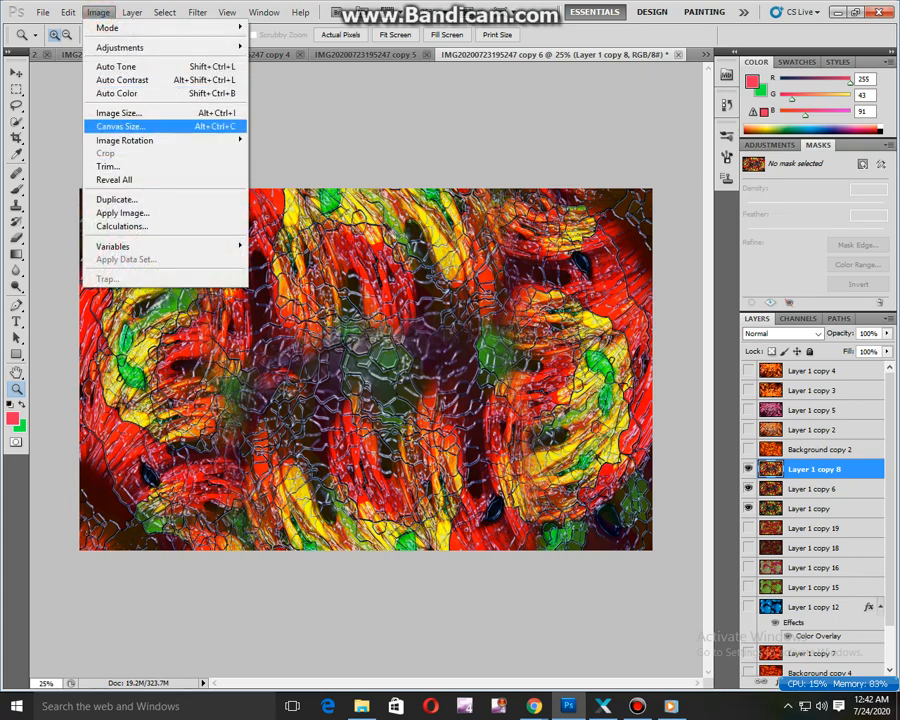
click(116, 199)
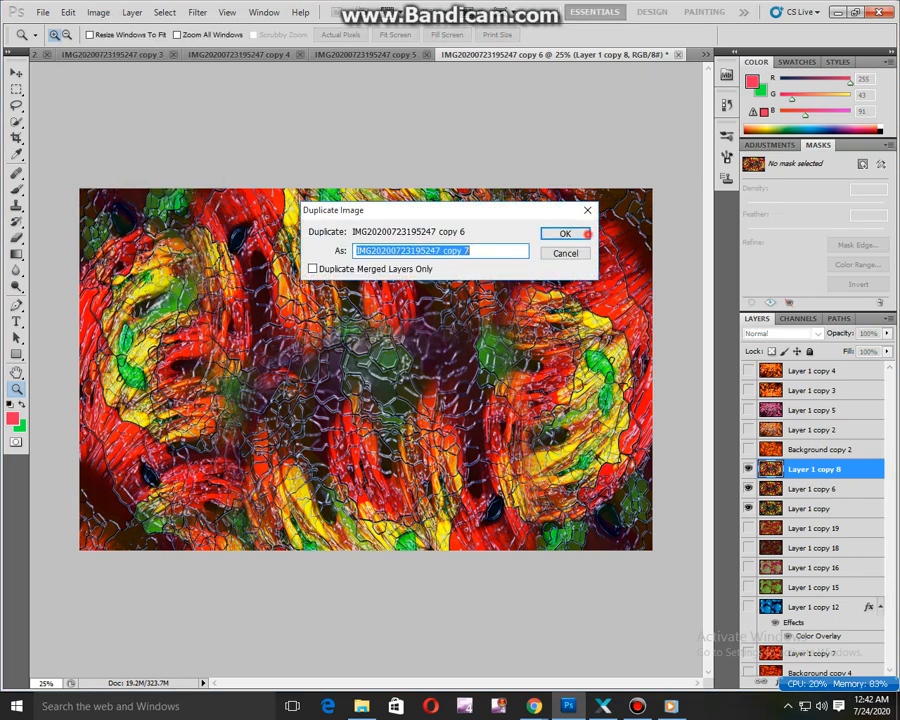
click(564, 233)
click(197, 12)
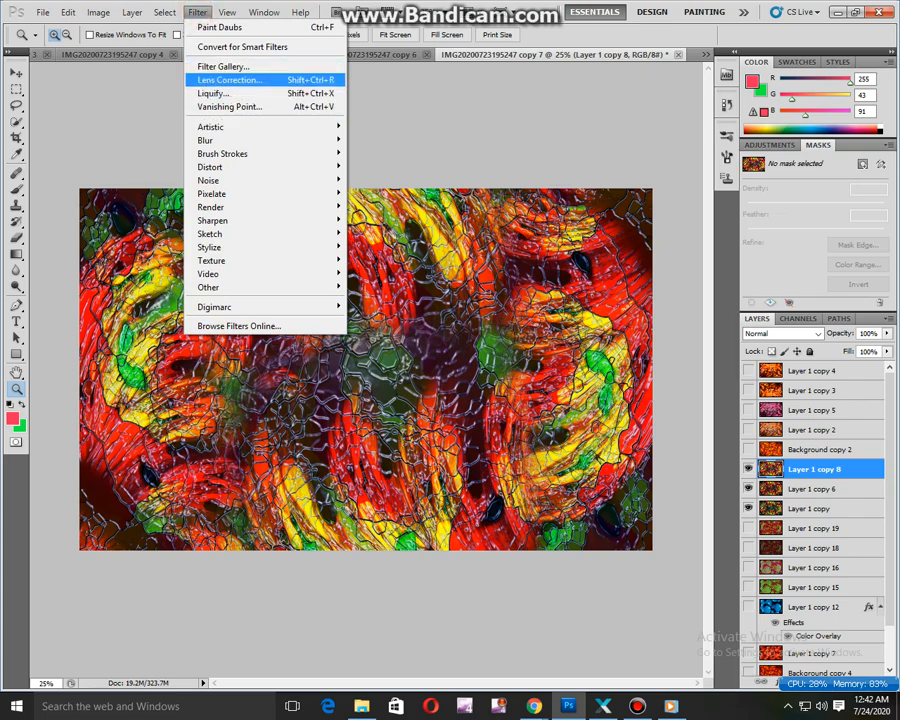
click(220, 27)
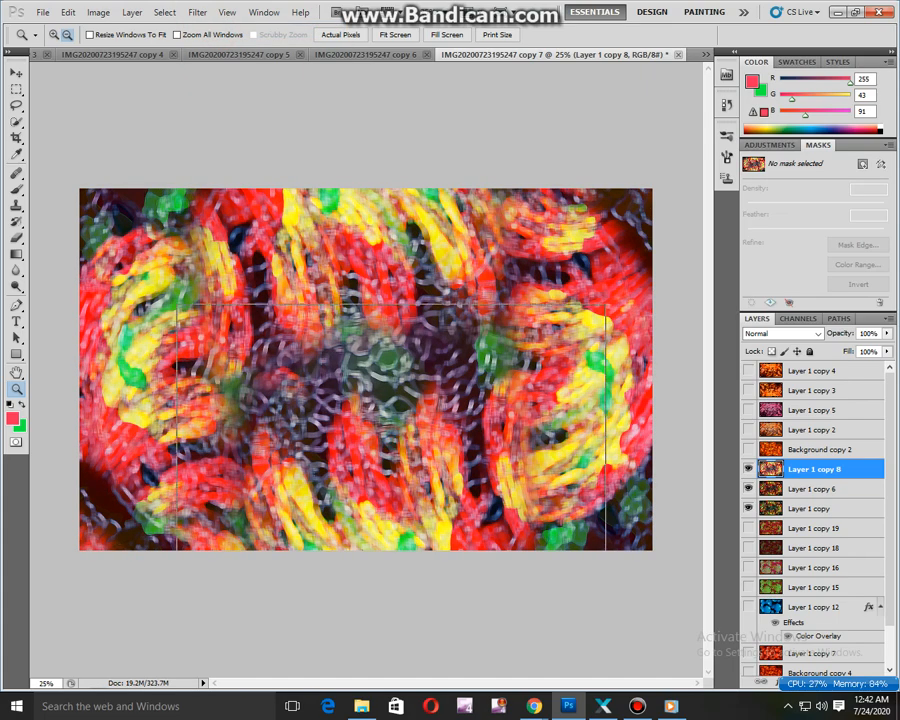
Enlarge the painted layer to about 183.75% and shift it left so its right part fills the canvas.
key(ctrl+minus)
key(ctrl+t)
drag(557, 490, 717, 591)
drag(494, 488, 350, 475)
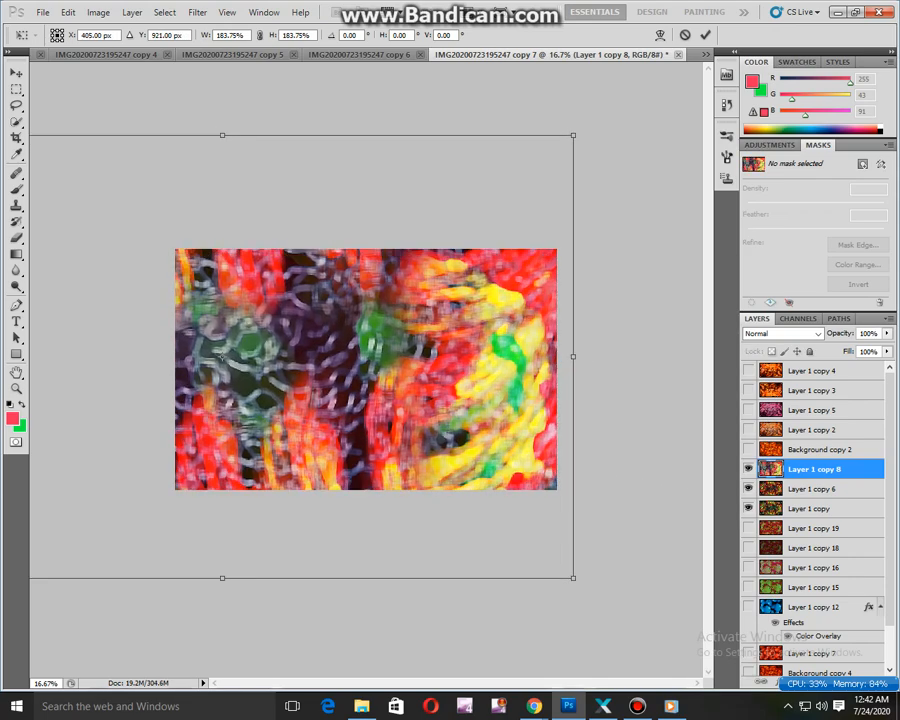
key(ctrl+space)
key(Escape)
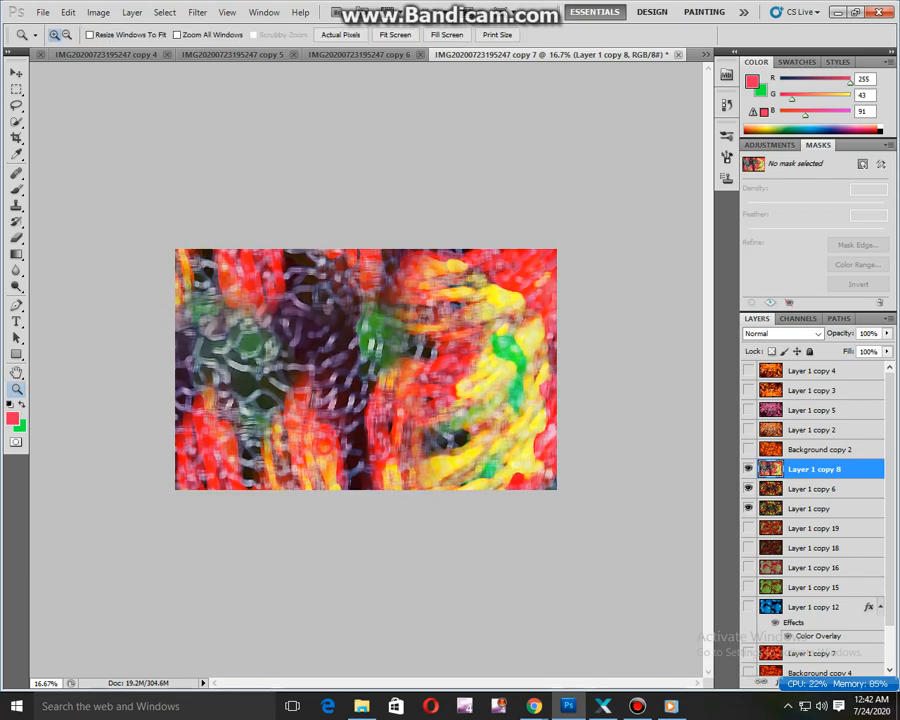
Merge the visible layers of the enlarged painting and duplicate the merged layer.
click(353, 393)
click(353, 393)
key(ctrl+minus)
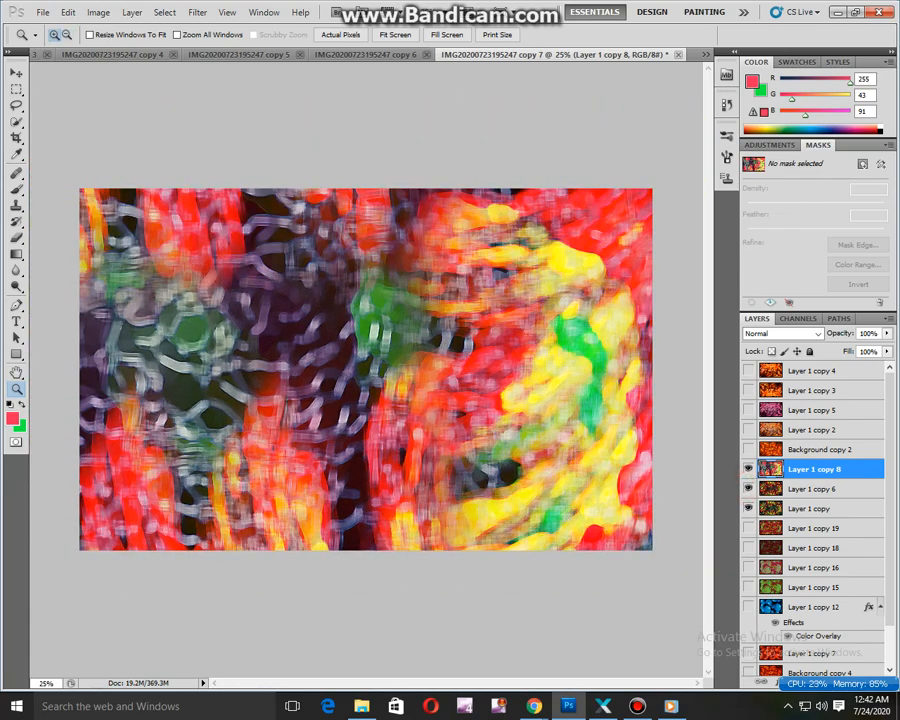
key(ctrl+shift+e)
key(ctrl+j)
Darken Layer 1 copy 9 slightly with an RGB Curves adjustment.
key(ctrl+m)
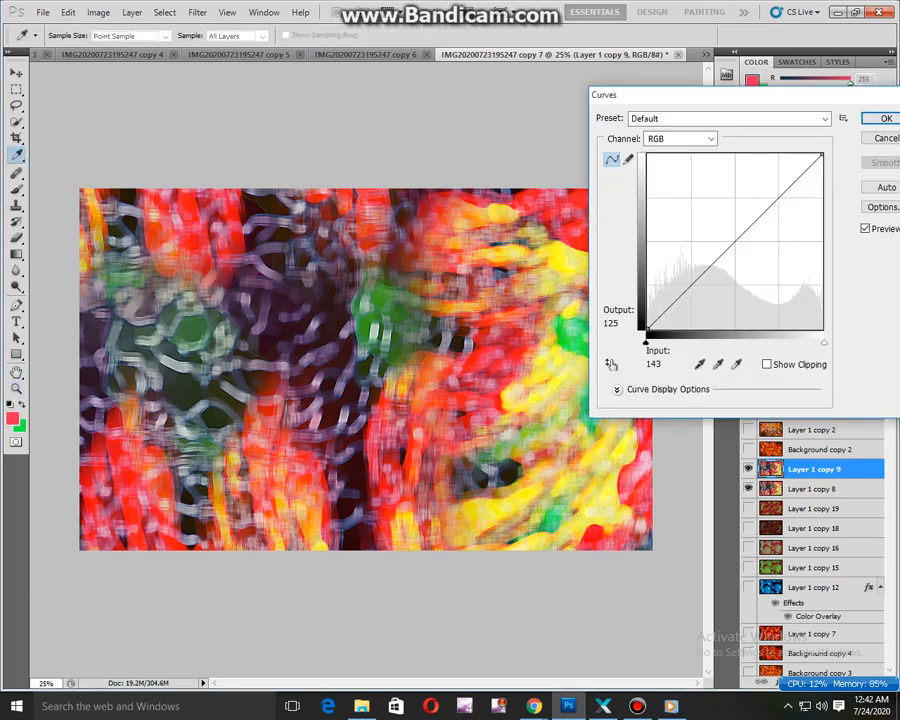
mouse_move(722, 274)
mouse_down()
mouse_move(719, 213)
mouse_move(736, 239)
mouse_move(718, 281)
mouse_move(709, 263)
mouse_move(713, 270)
mouse_move(740, 240)
mouse_move(769, 234)
mouse_move(719, 273)
mouse_move(714, 288)
mouse_up()
click(886, 119)
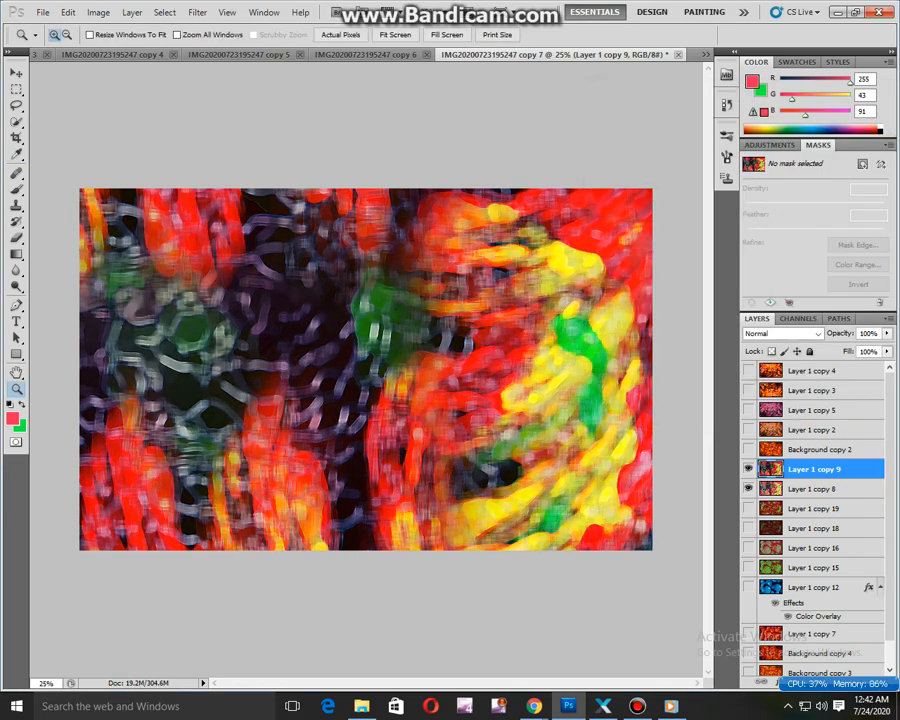
Preview hidden layers Background copy 2, Layer 1 copy 2, Layer 1 copy 5 and Layer 1 copy 3 over the painting.
click(748, 449)
click(748, 449)
click(748, 428)
click(748, 428)
click(748, 428)
click(748, 428)
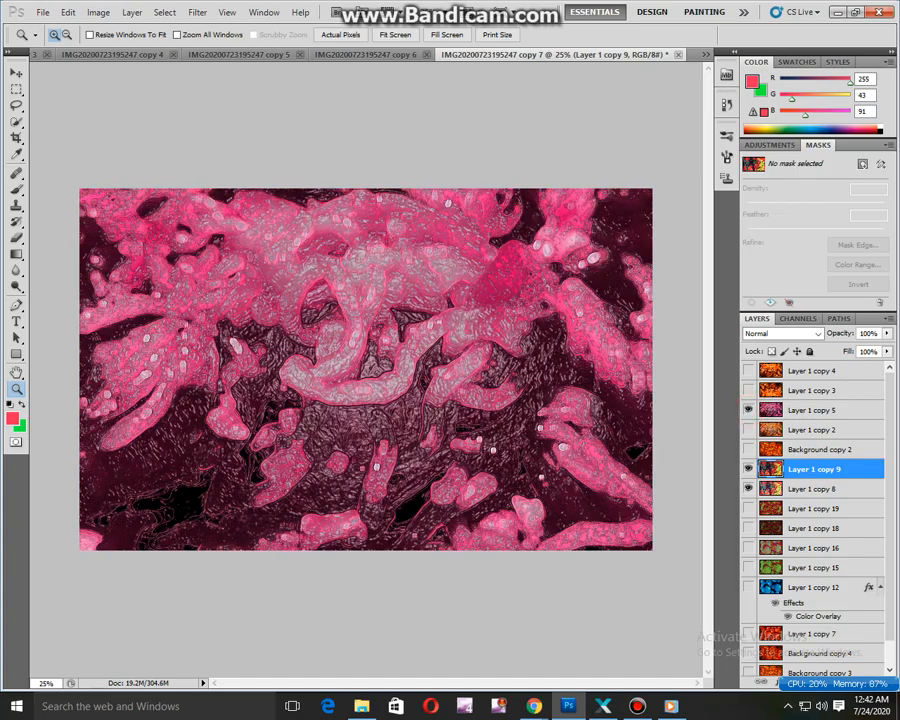
click(748, 409)
click(748, 390)
click(748, 390)
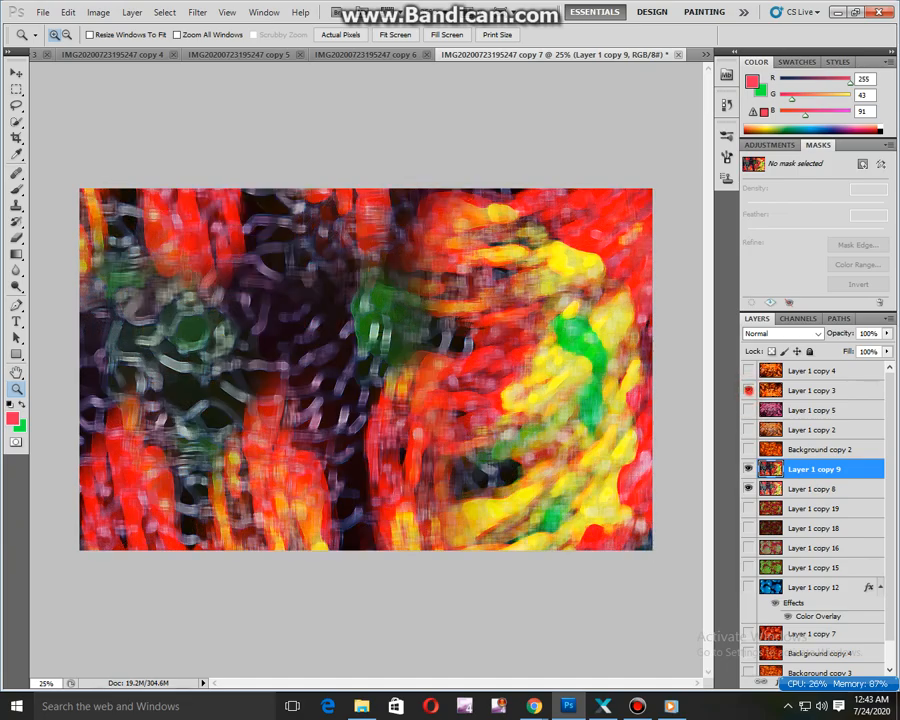
Show Layer 1 copy 3 and move it directly above Layer 1 copy 9 in the layer stack.
click(748, 390)
click(748, 390)
click(748, 390)
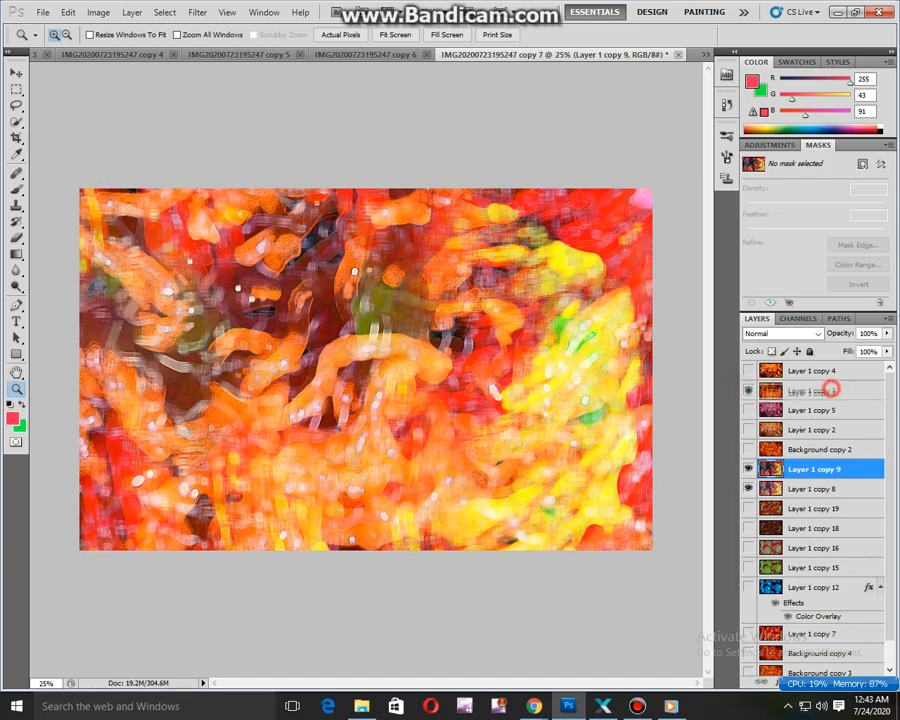
drag(830, 390, 830, 458)
click(748, 449)
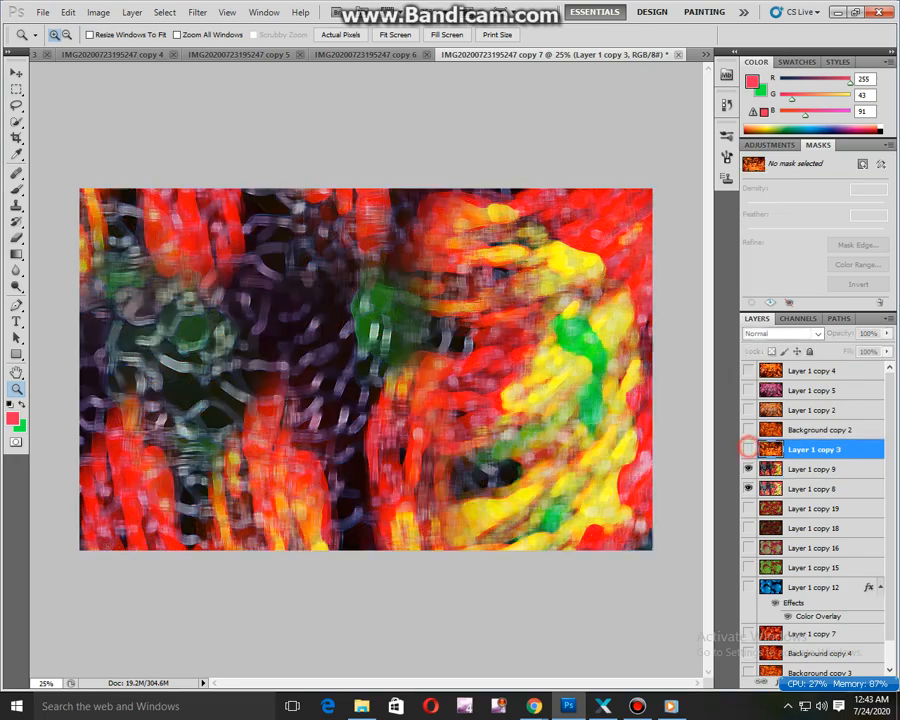
click(748, 449)
Erase the outer areas of Layer 1 copy 3 with a large soft eraser, leaving only the orange shape near the centre.
key(e)
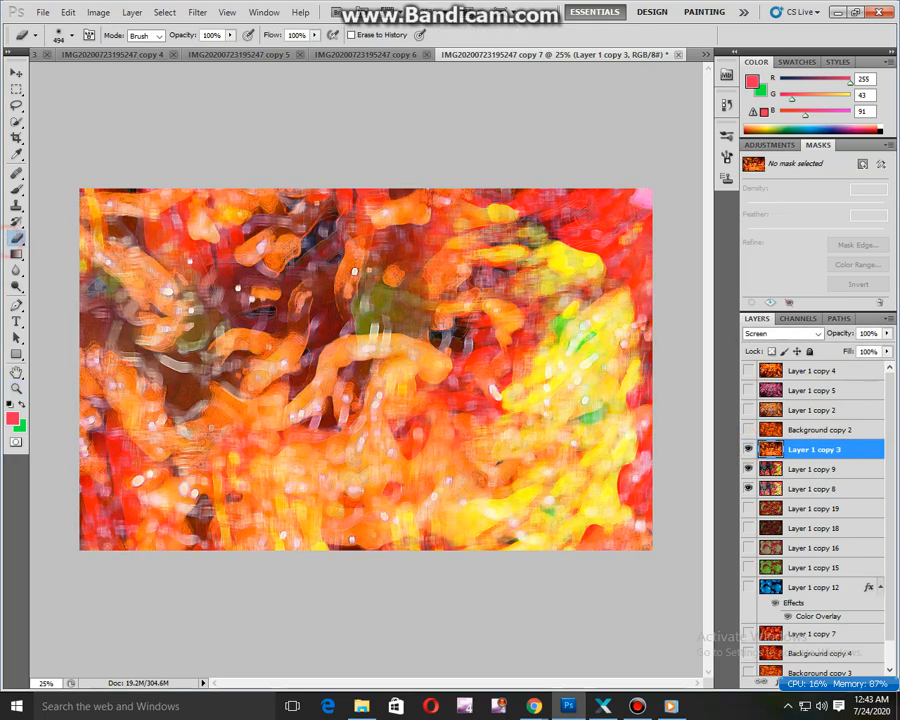
mouse_move(590, 306)
mouse_down()
mouse_move(590, 435)
mouse_move(574, 463)
mouse_up()
drag(310, 268, 297, 314)
mouse_move(185, 225)
mouse_down()
mouse_move(150, 190)
mouse_move(110, 190)
mouse_move(120, 320)
mouse_move(160, 400)
mouse_up()
mouse_move(185, 490)
mouse_down()
mouse_move(382, 538)
mouse_move(600, 560)
mouse_move(660, 504)
mouse_move(668, 465)
mouse_up()
drag(674, 285, 664, 180)
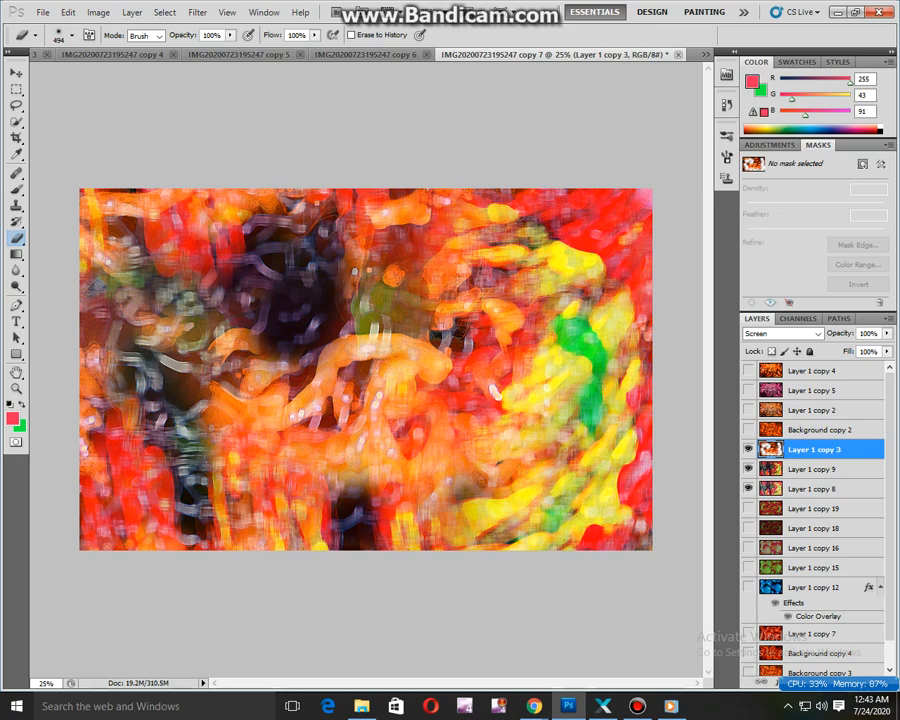
mouse_move(325, 185)
mouse_down()
mouse_move(178, 185)
mouse_move(76, 212)
mouse_move(58, 310)
mouse_move(78, 355)
mouse_move(310, 350)
mouse_up()
mouse_move(490, 488)
mouse_down()
mouse_move(512, 378)
mouse_move(528, 358)
mouse_up()
mouse_move(548, 262)
mouse_down()
mouse_move(533, 277)
mouse_move(452, 290)
mouse_move(408, 228)
mouse_move(528, 348)
mouse_move(576, 482)
mouse_up()
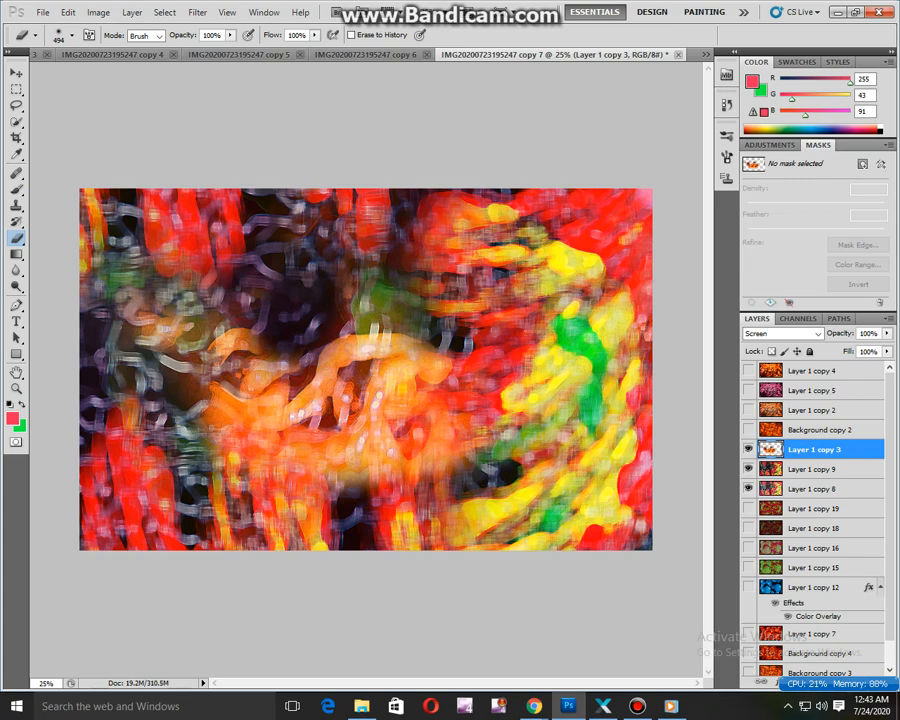
Merge the visible layers and darken a duplicate of the merged layer with an RGB Curves adjustment, lowering the highlights and shadows.
key(ctrl+shift+e)
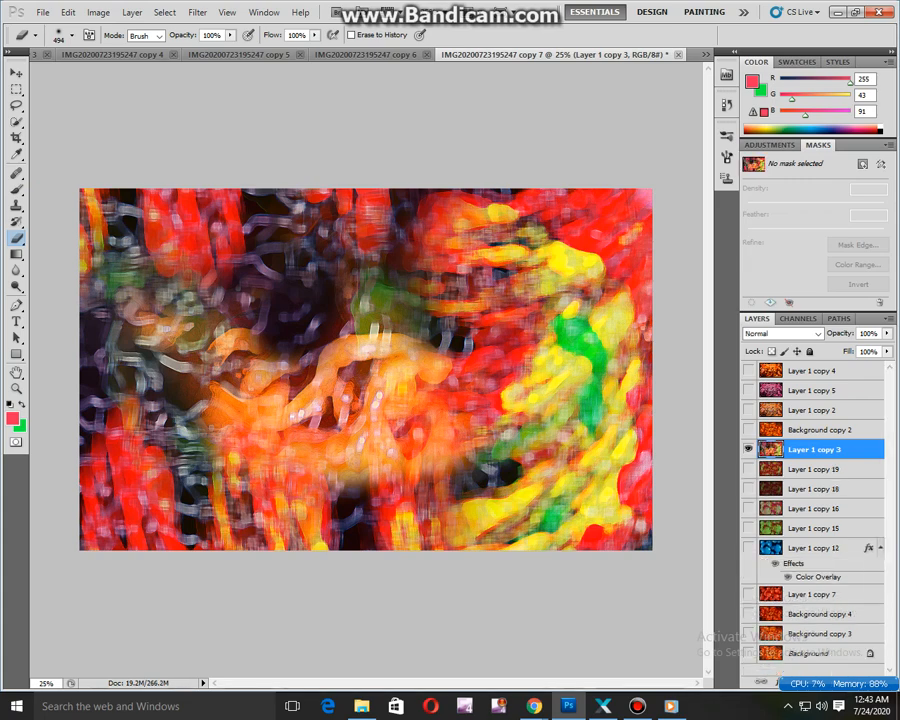
key(ctrl+j)
key(ctrl+m)
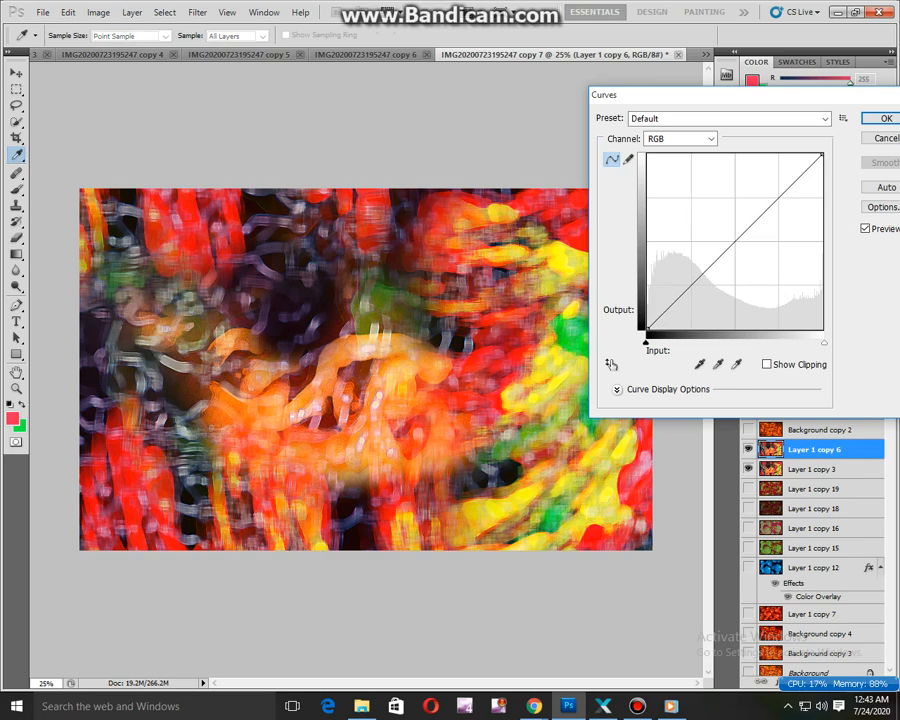
drag(766, 211, 770, 217)
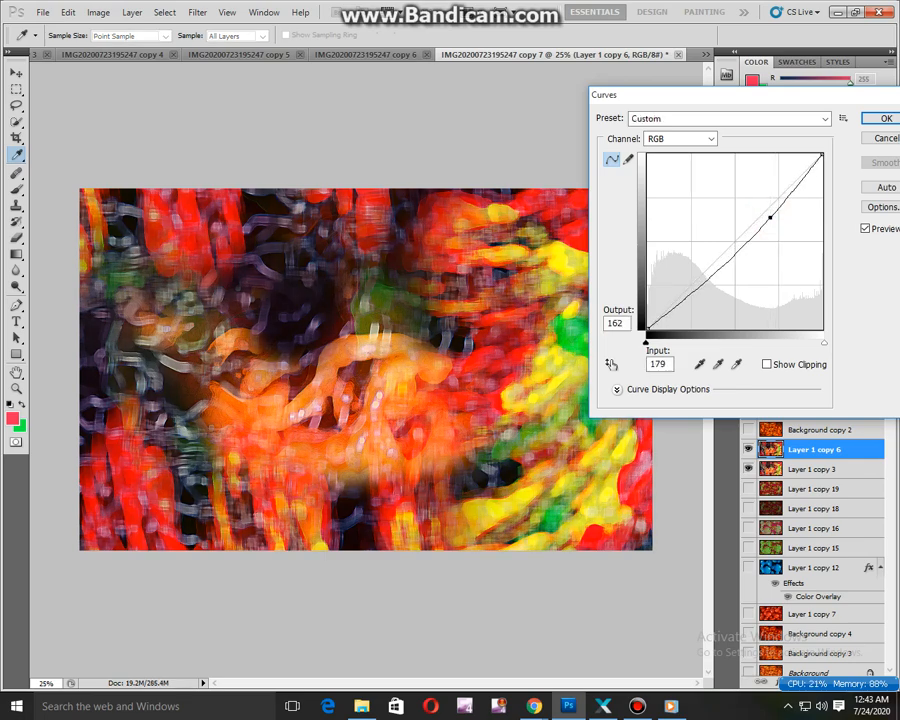
drag(719, 264, 719, 283)
key(Return)
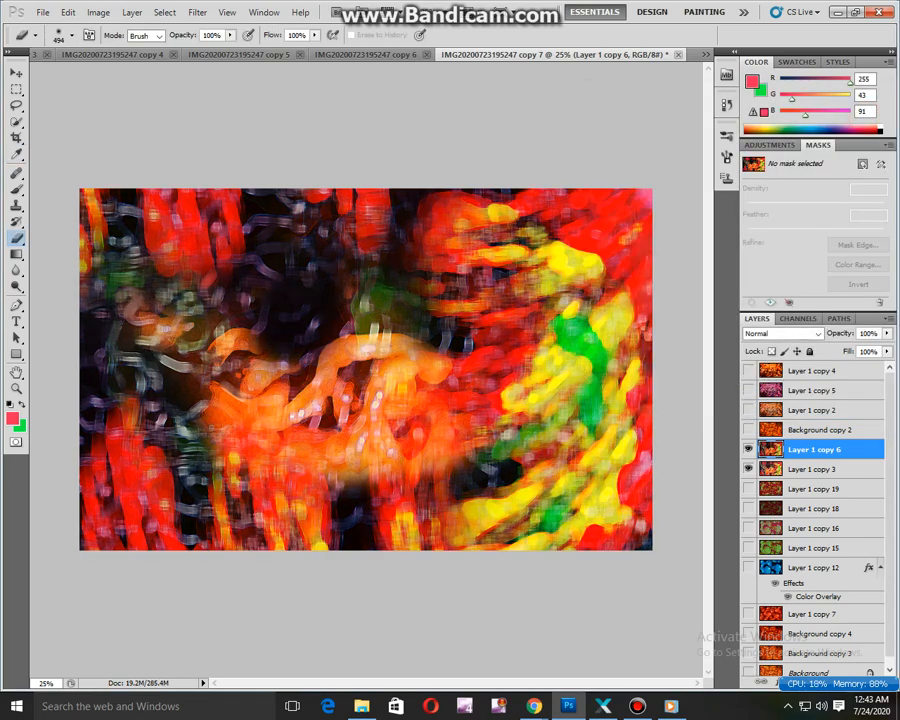
Shift the colours of Layer 1 copy 6 toward green with a Color Balance adjustment.
key(ctrl+b)
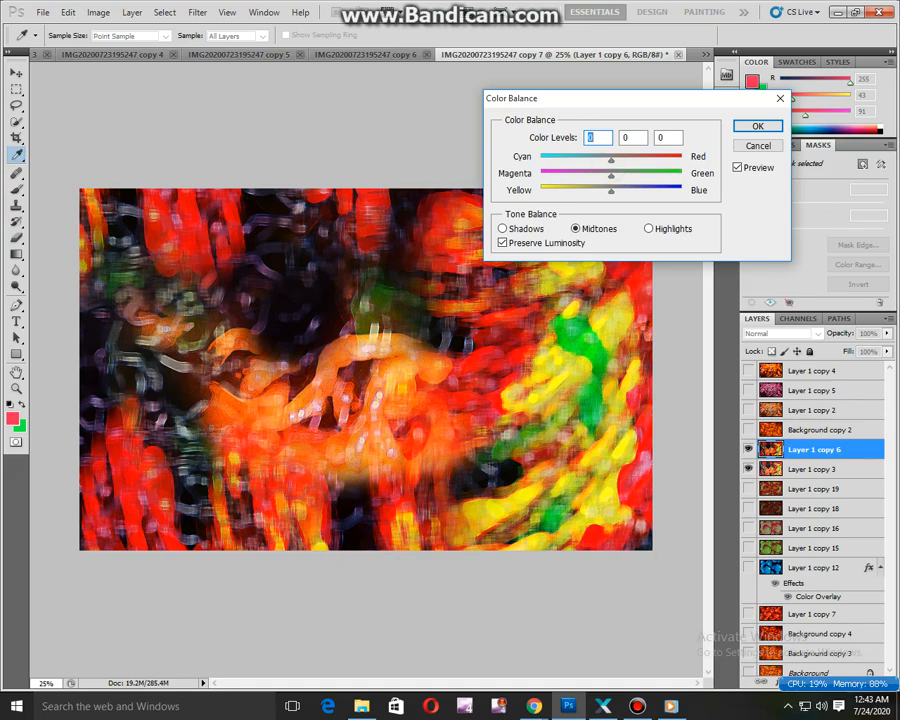
drag(610, 161, 625, 188)
click(758, 126)
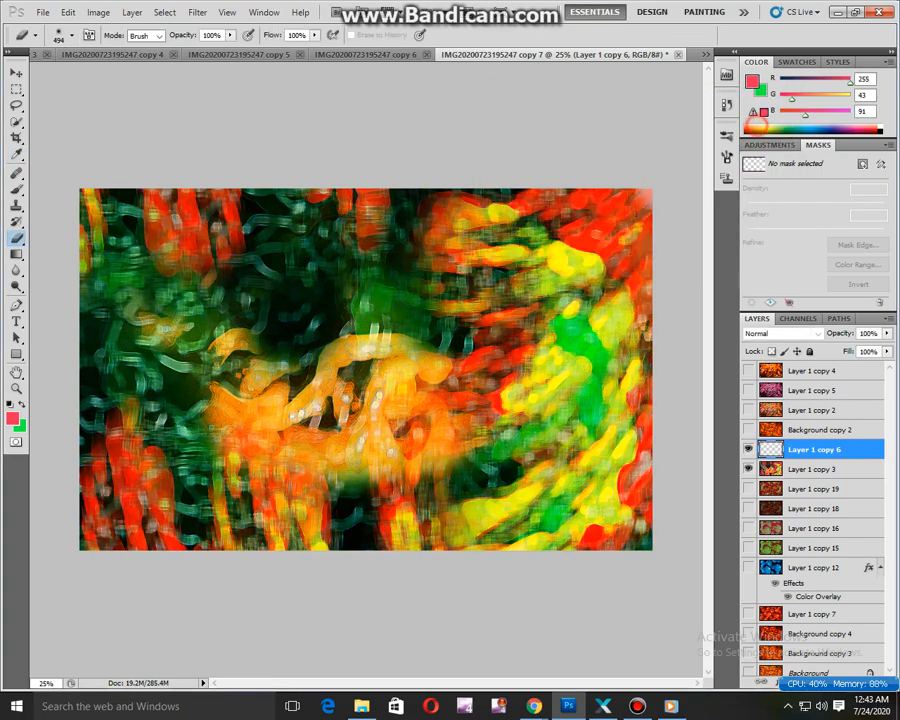
Examine the stroke detail around the central orange shape and along the painting's lower edge at up to 100% zoom.
click(17, 389)
drag(130, 200, 631, 516)
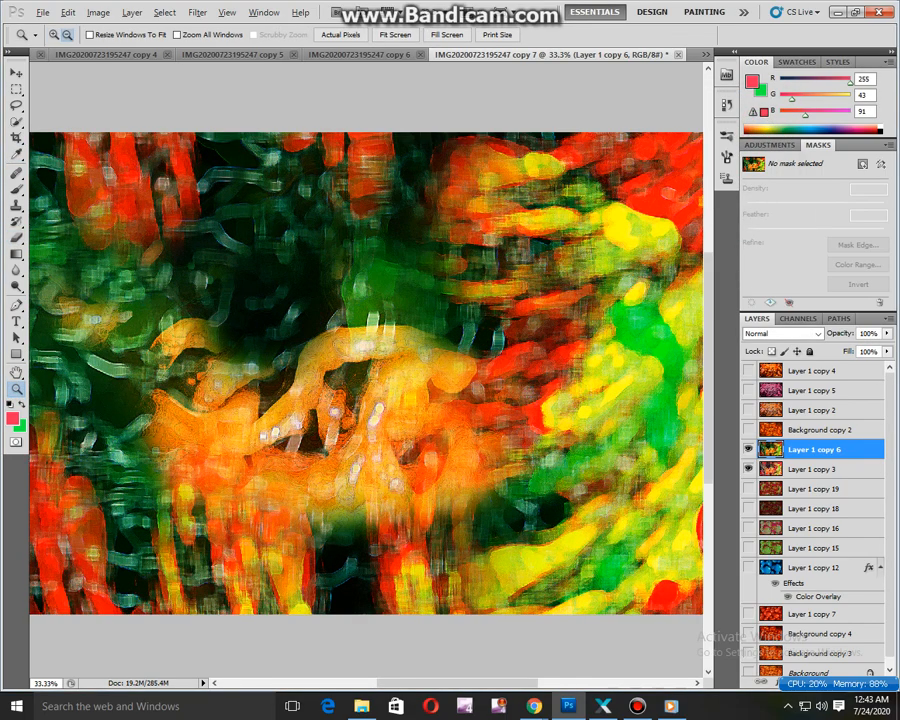
alt+click(396, 349)
click(316, 279)
click(316, 279)
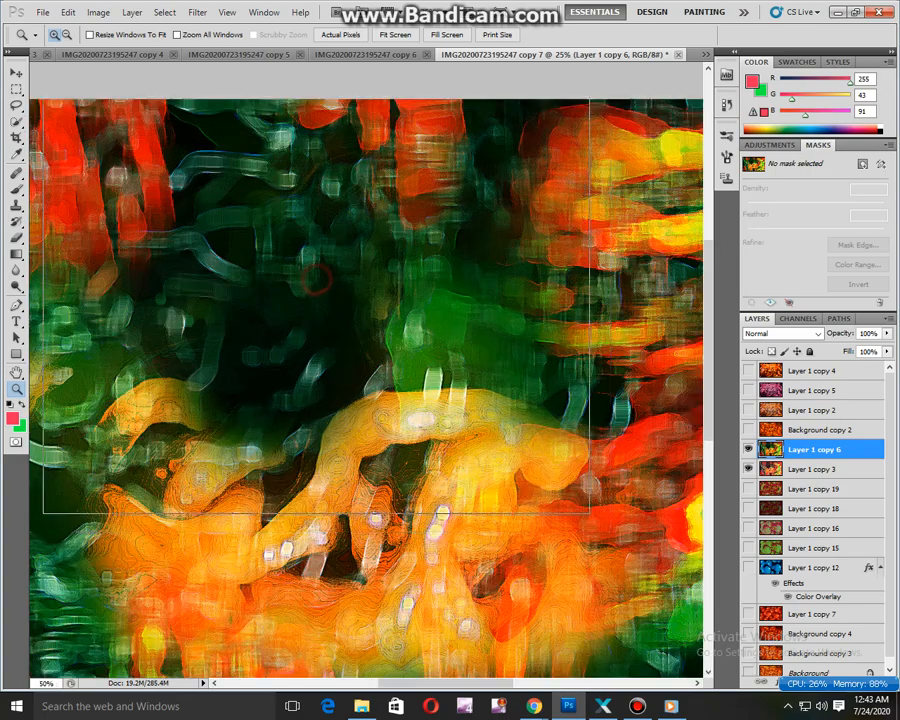
click(316, 280)
click(316, 280)
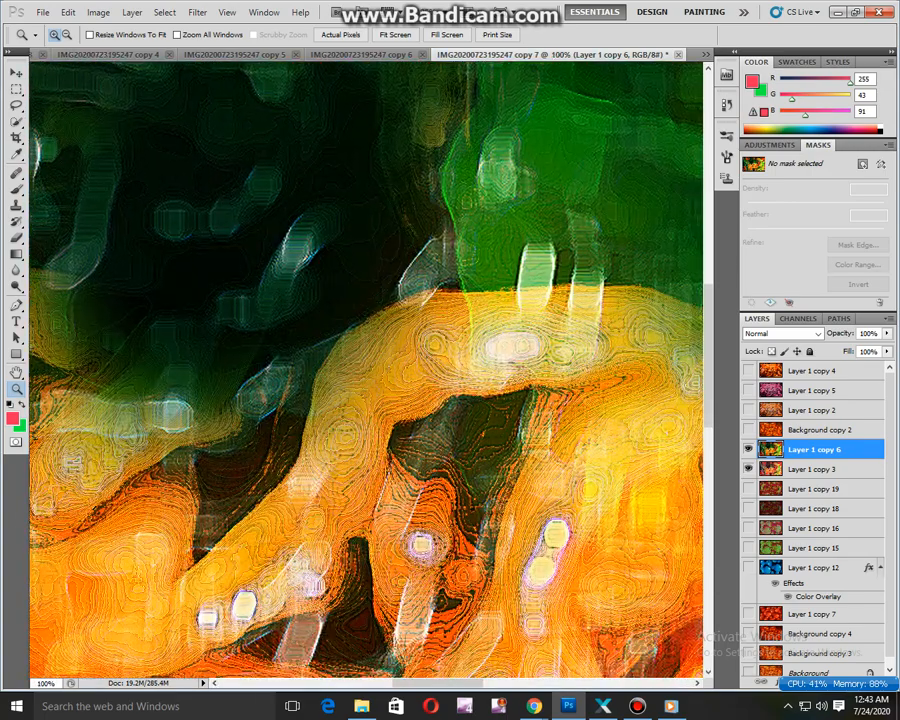
scroll(381, 384, down, 10)
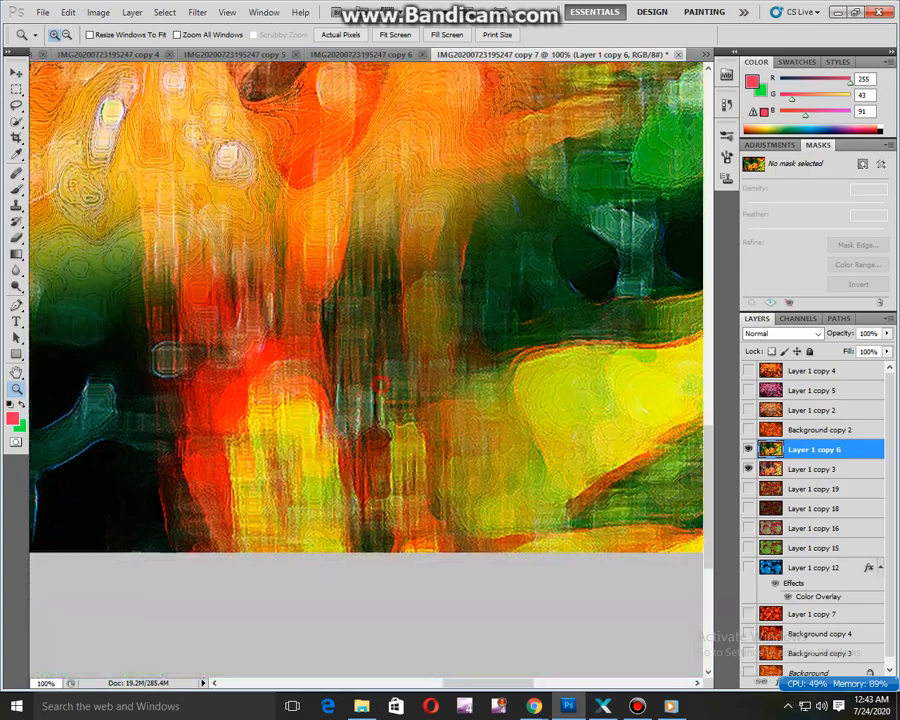
alt+click(381, 384)
alt+click(381, 384)
alt+click(381, 384)
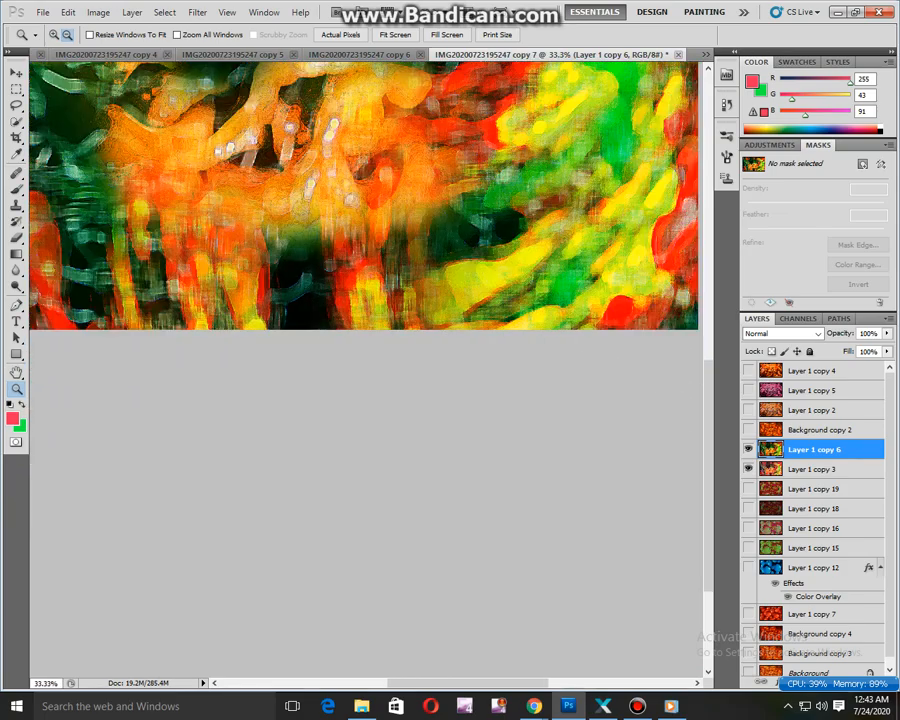
alt+click(381, 384)
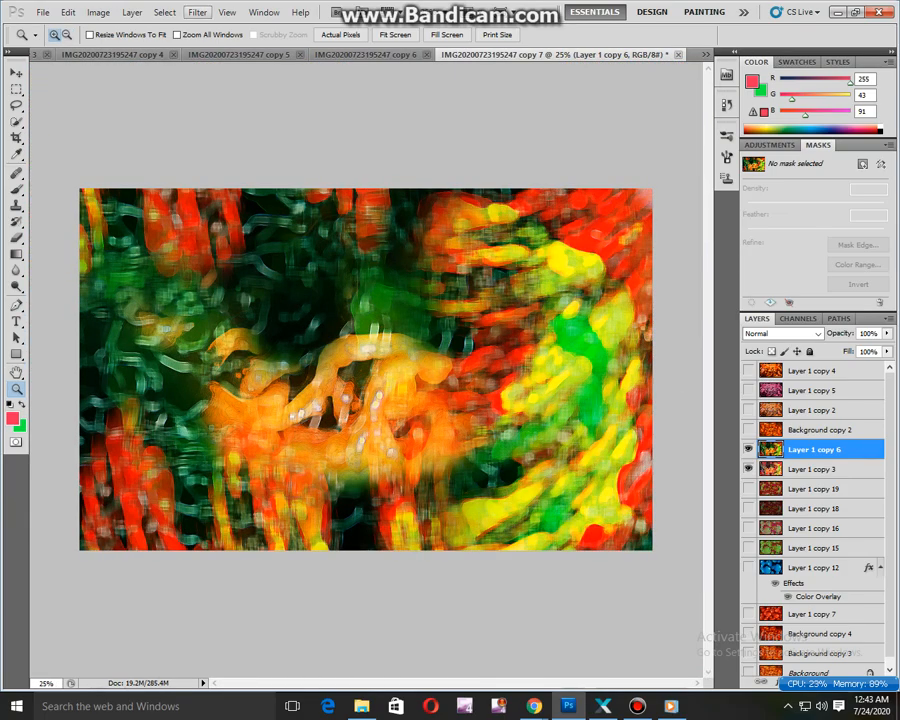
click(197, 12)
mouse_move(220, 126)
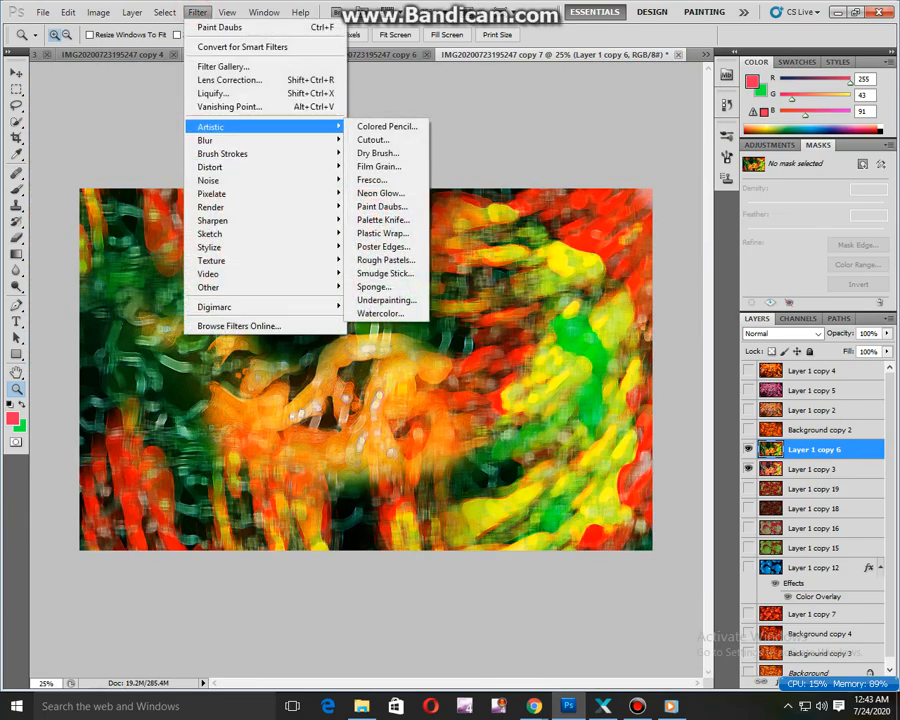
click(555, 157)
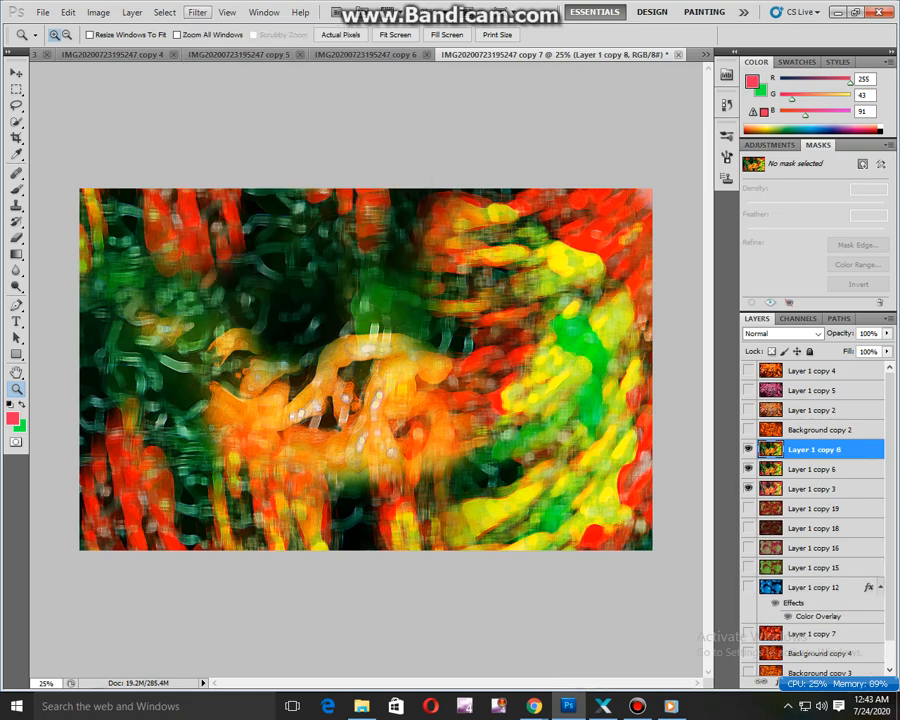
Duplicate Layer 1 copy 6 and apply Poster Edges to the duplicate with Edge Thickness 7, Edge Intensity 2 and Posterization 4.
key(ctrl+j)
click(197, 12)
click(216, 126)
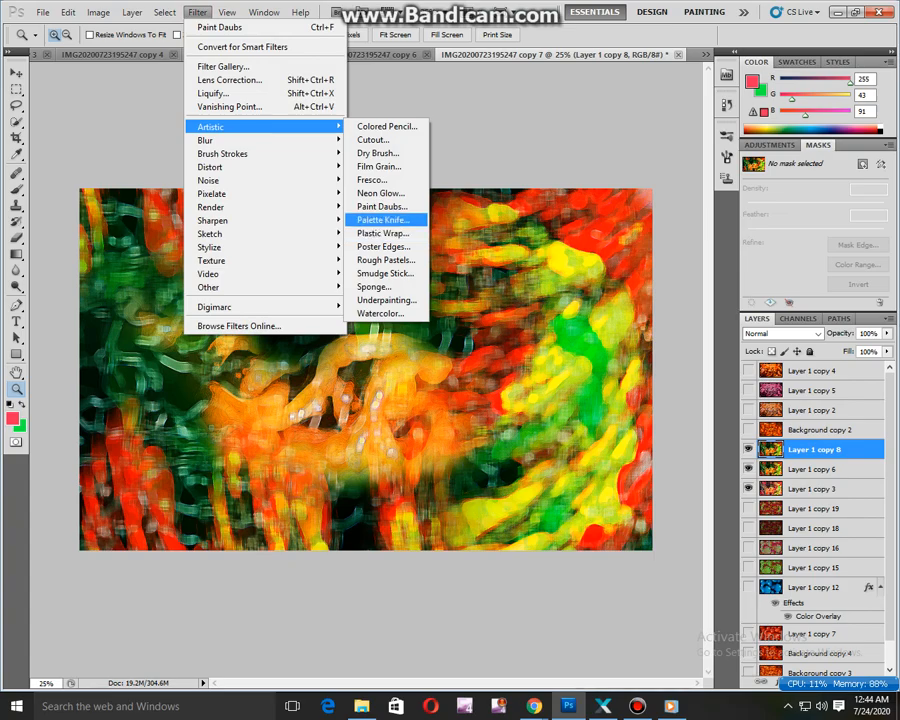
click(383, 246)
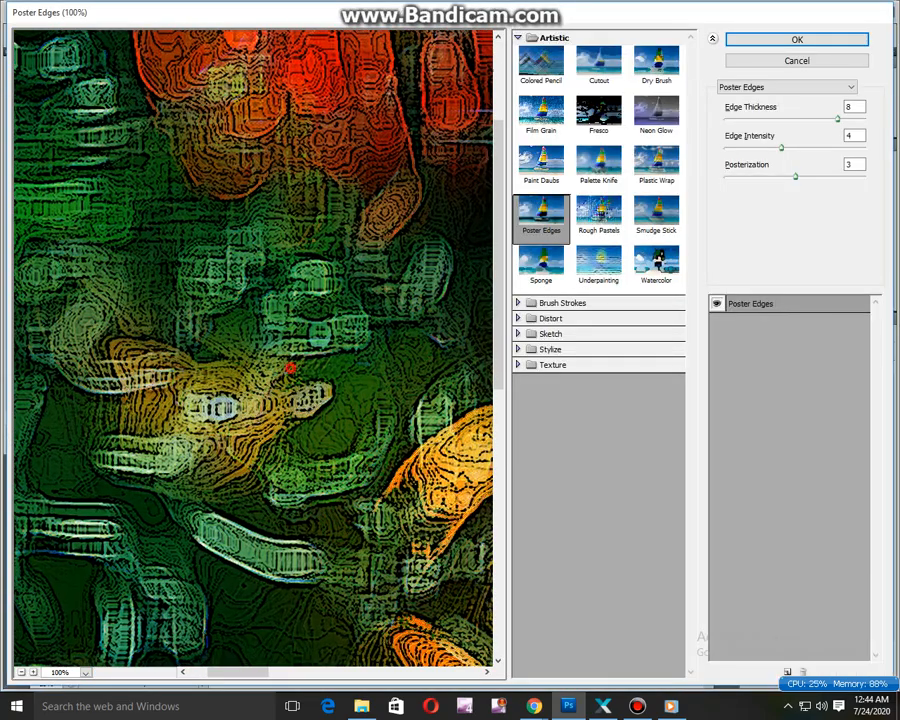
drag(289, 368, 219, 278)
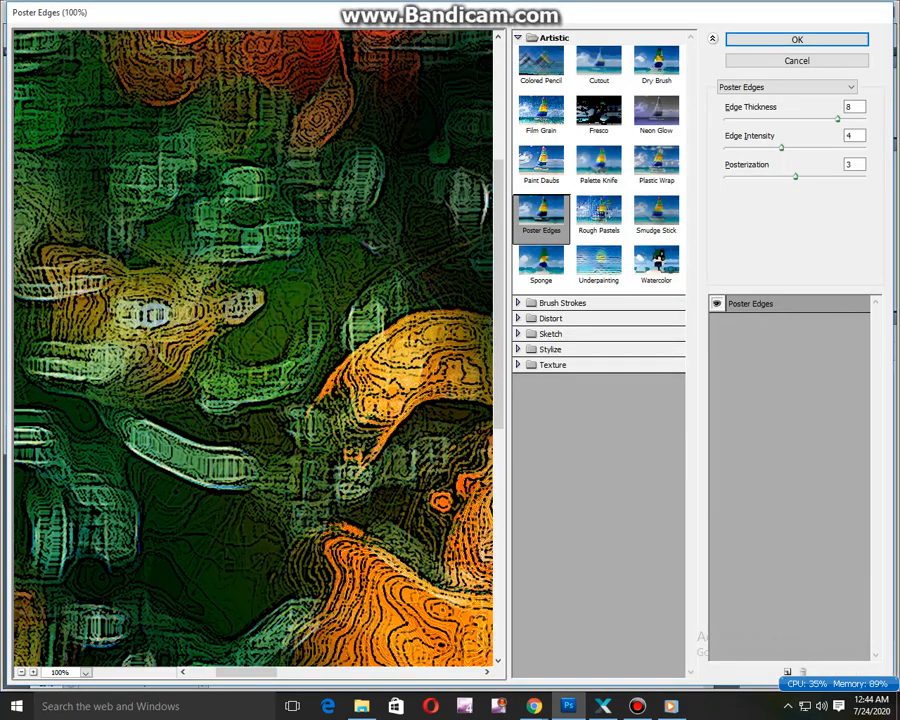
drag(781, 147, 825, 176)
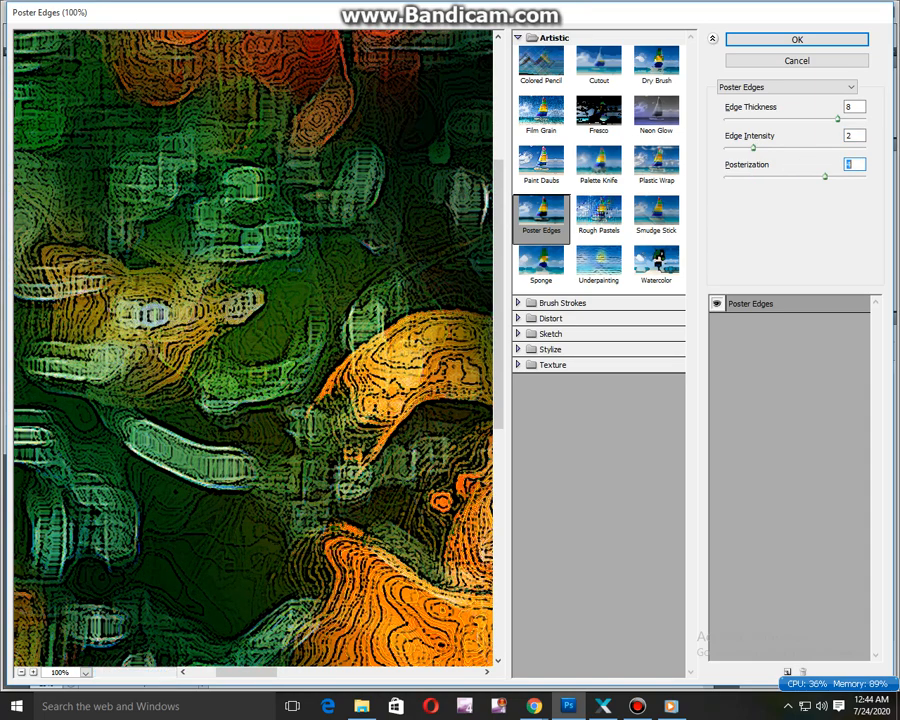
mouse_move(838, 119)
mouse_down()
mouse_move(767, 119)
mouse_move(825, 119)
mouse_up()
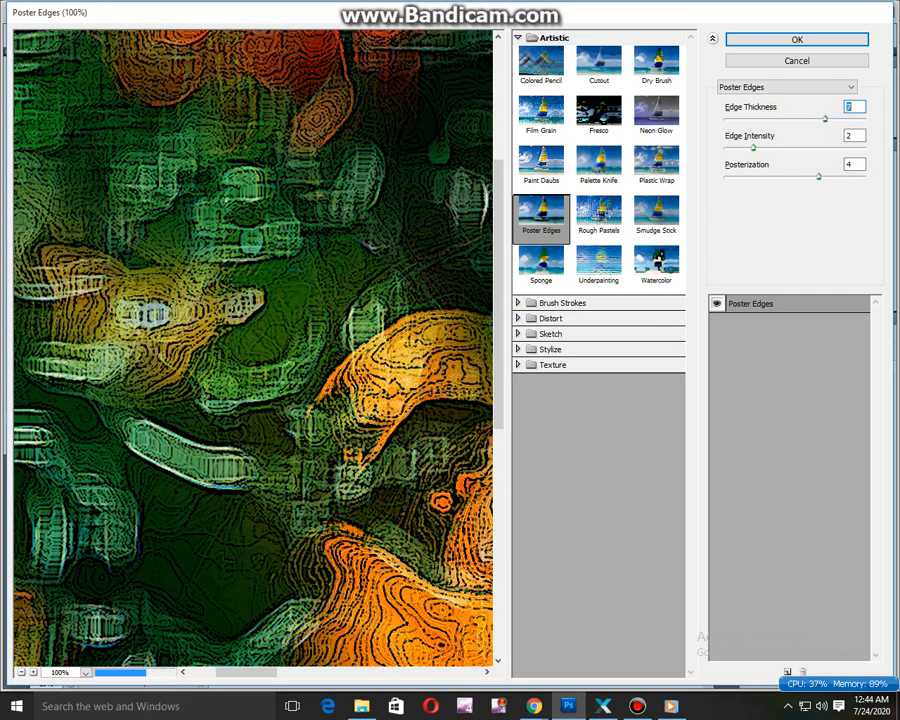
click(797, 39)
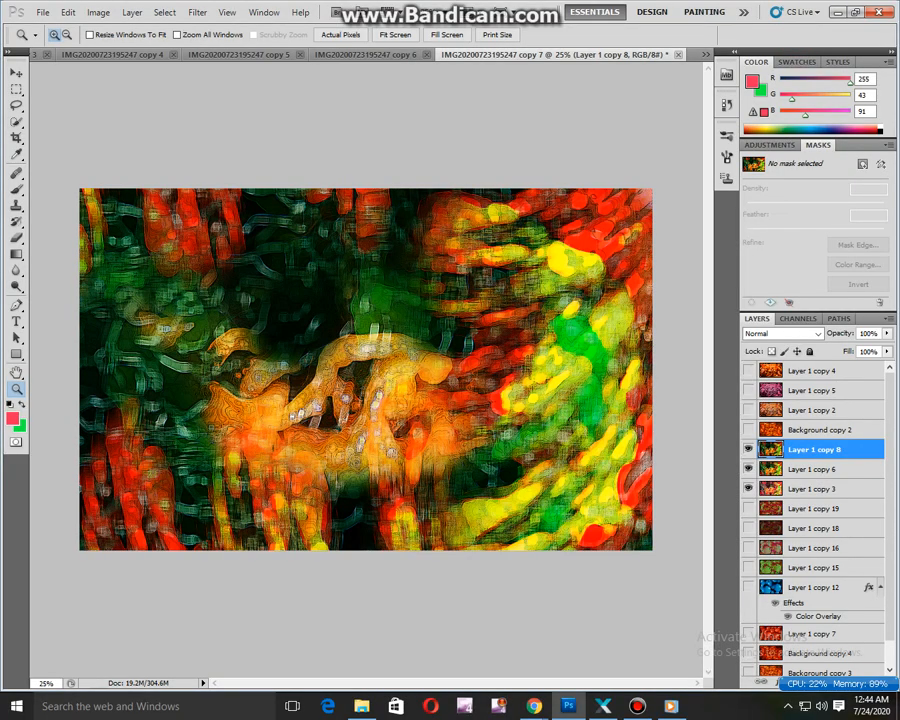
click(375, 380)
alt+click(376, 381)
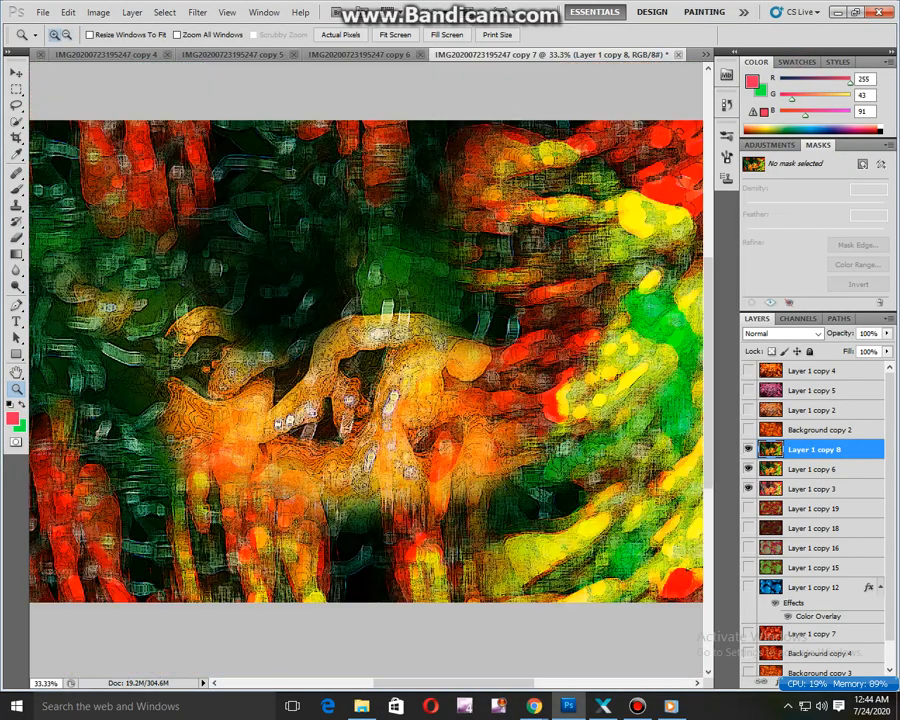
alt+click(376, 381)
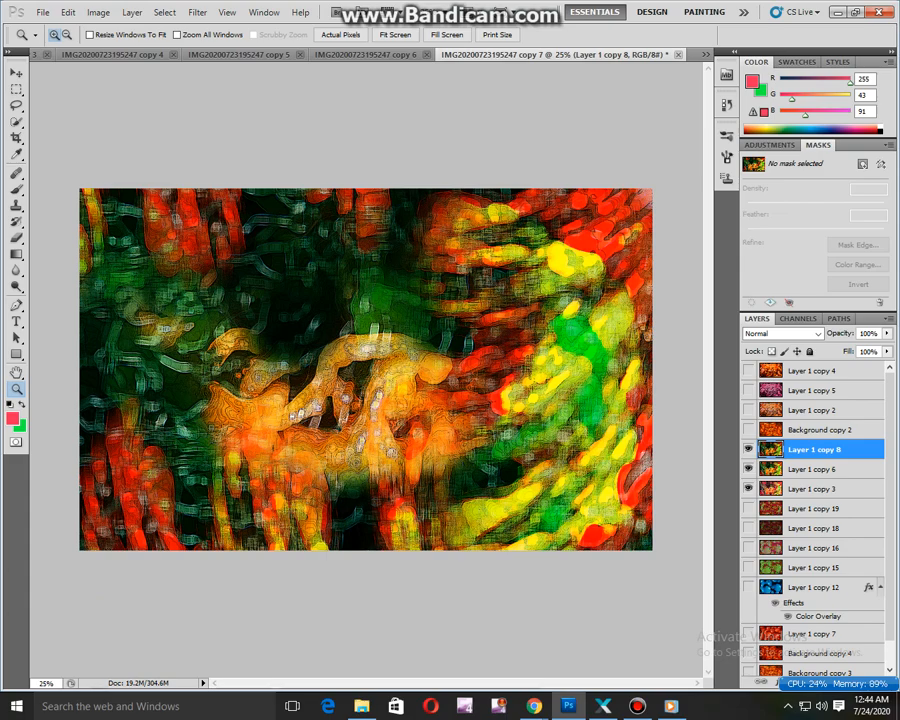
click(748, 430)
click(748, 430)
key(v)
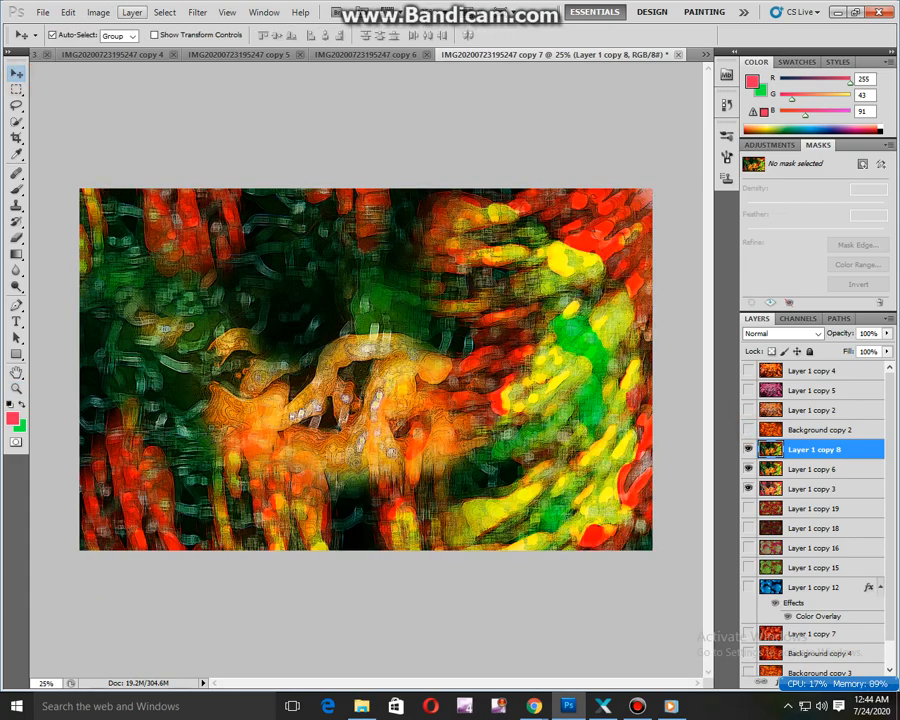
click(131, 12)
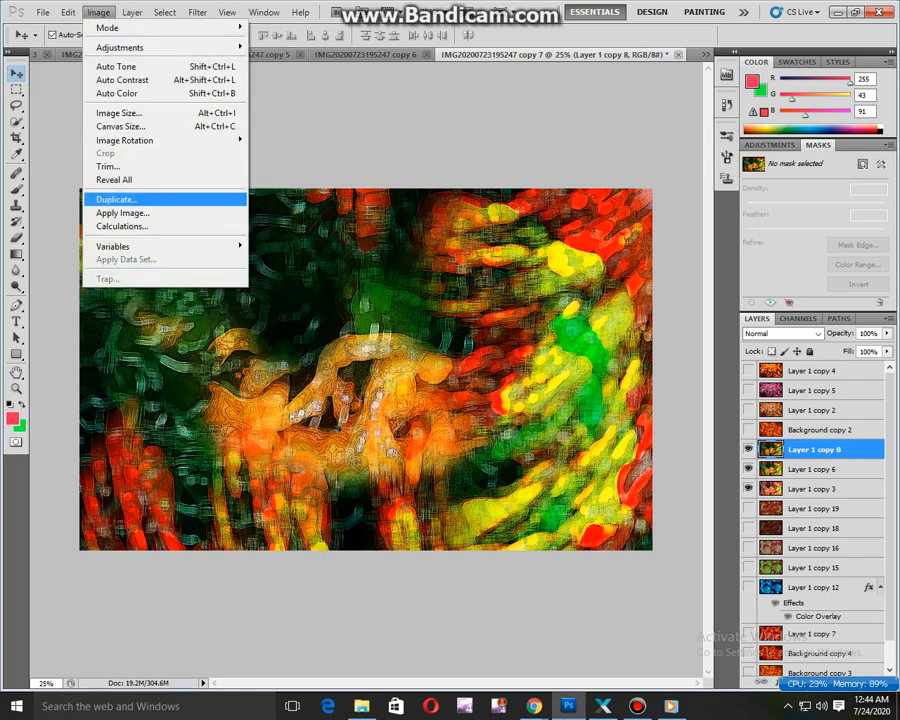
click(110, 197)
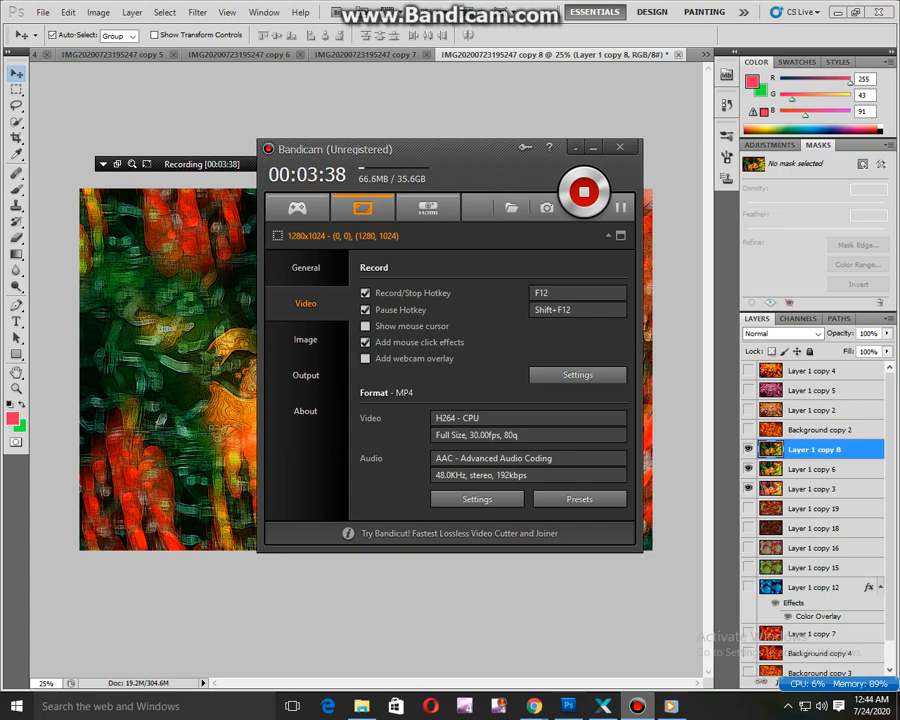
key(alt+Tab)
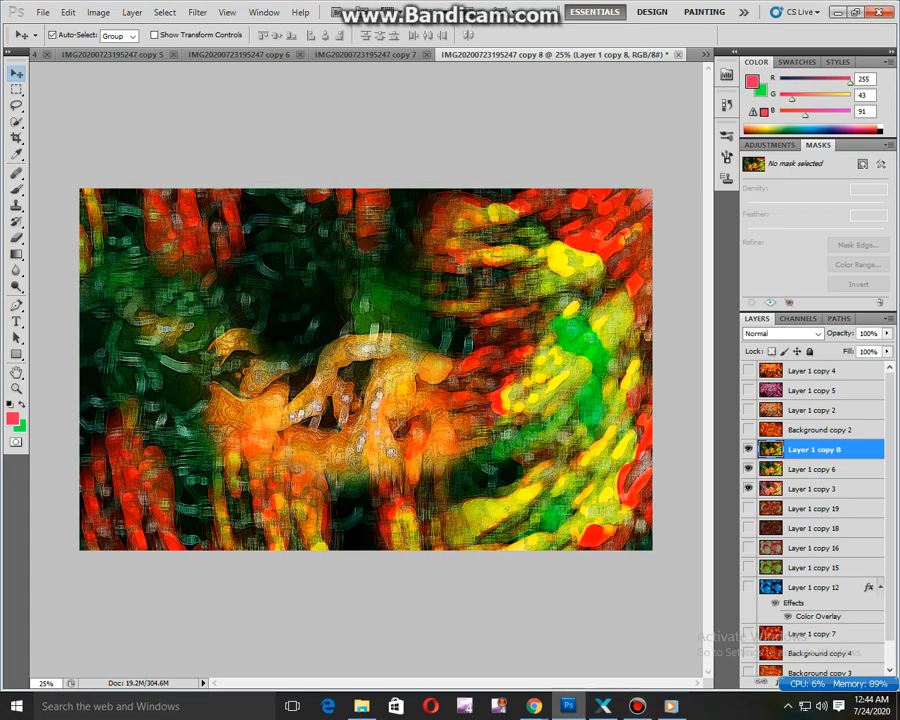
click(16, 388)
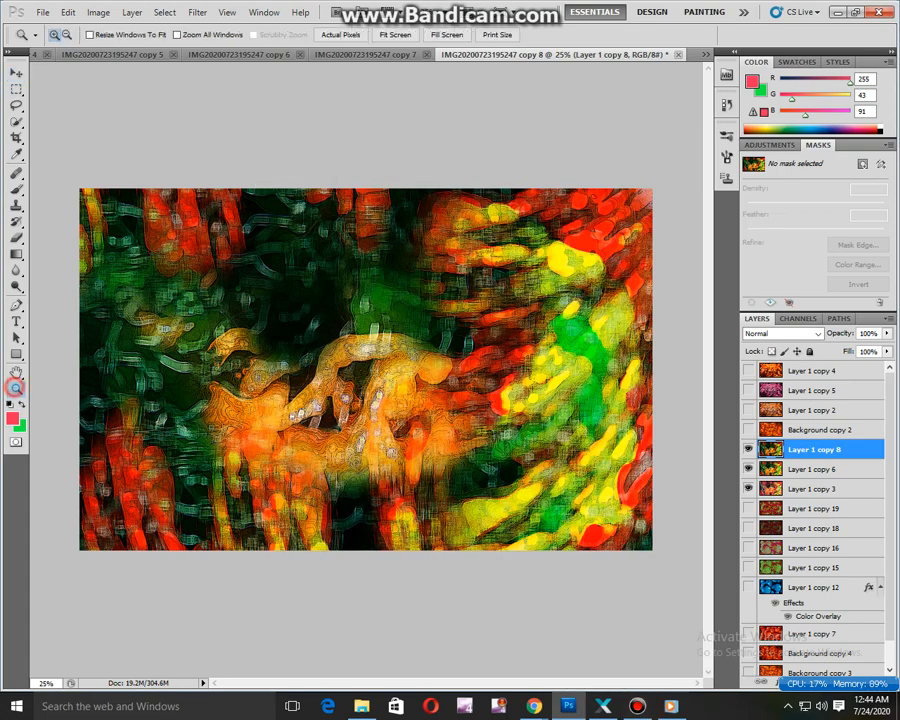
drag(80, 190, 600, 540)
key(ctrl+minus)
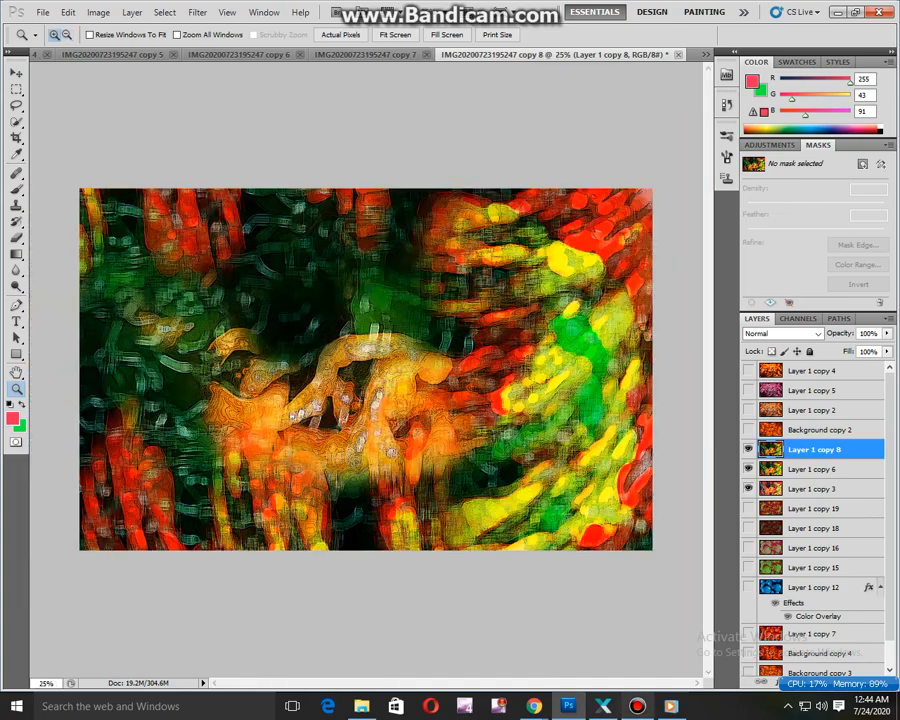
Compare the artwork with and without Layer 1 copy 8, and preview Background copy 2 over it.
key(alt+Tab)
key(ctrl+plus)
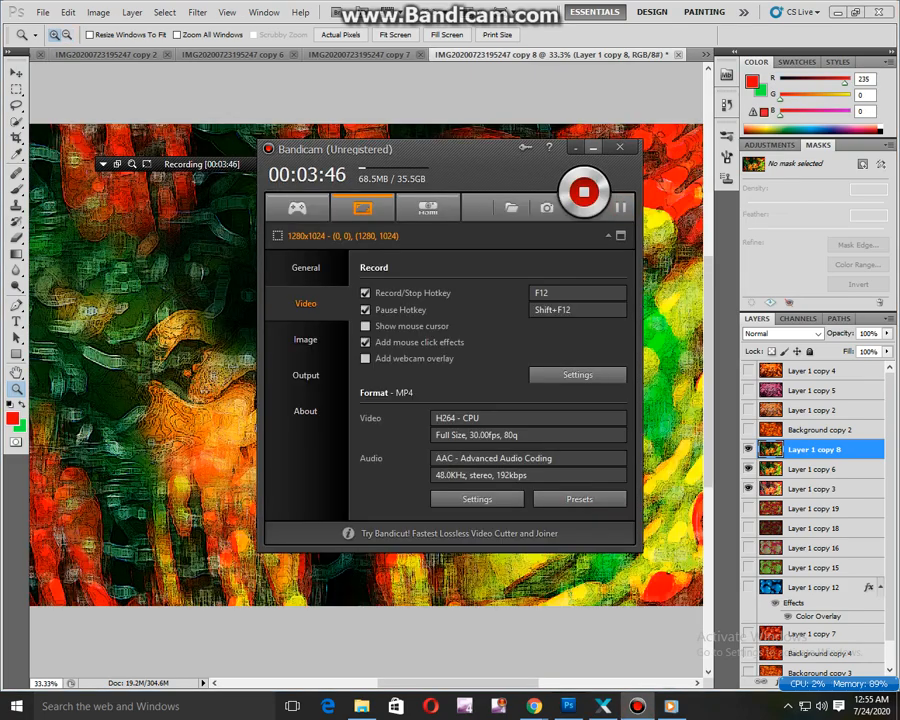
key(alt+Tab)
click(748, 449)
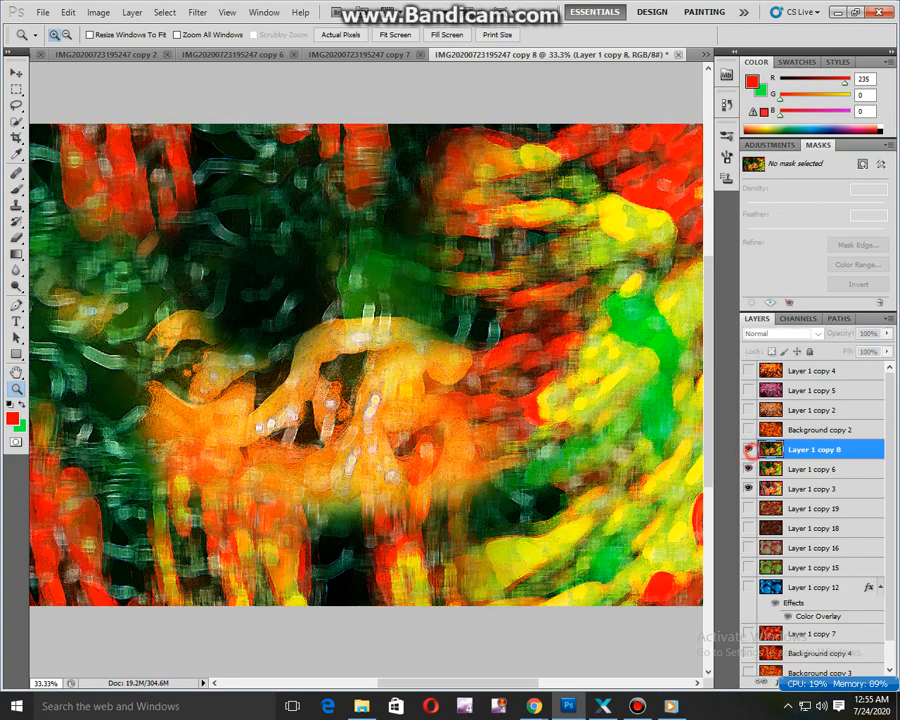
click(748, 449)
click(748, 429)
click(748, 429)
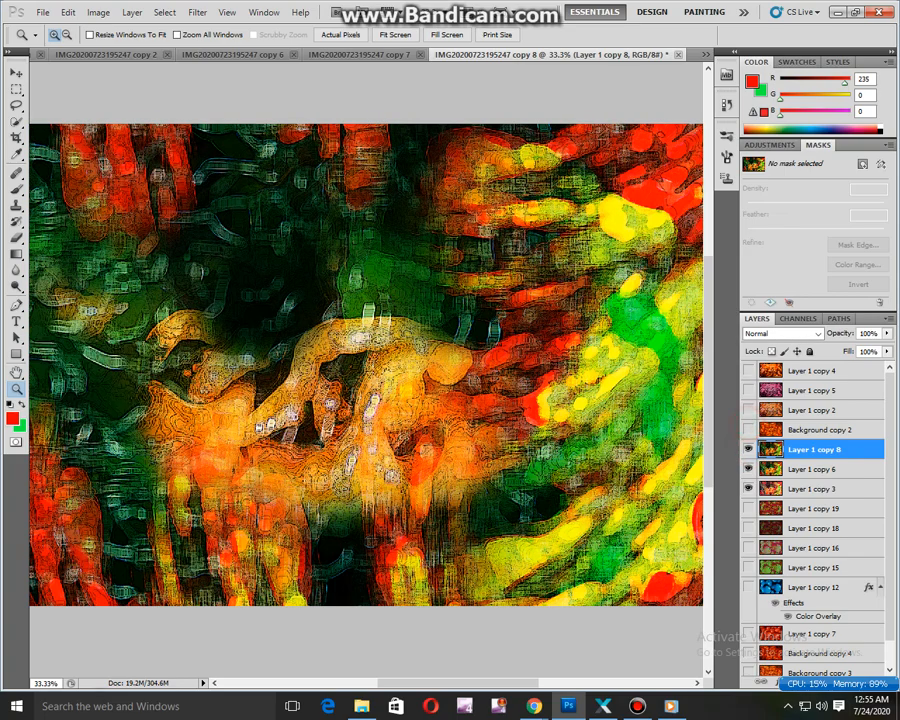
Show Layer 1 copy 2, scale it to about 39%, and rotate it diagonally over the painting's left-centre area.
click(748, 410)
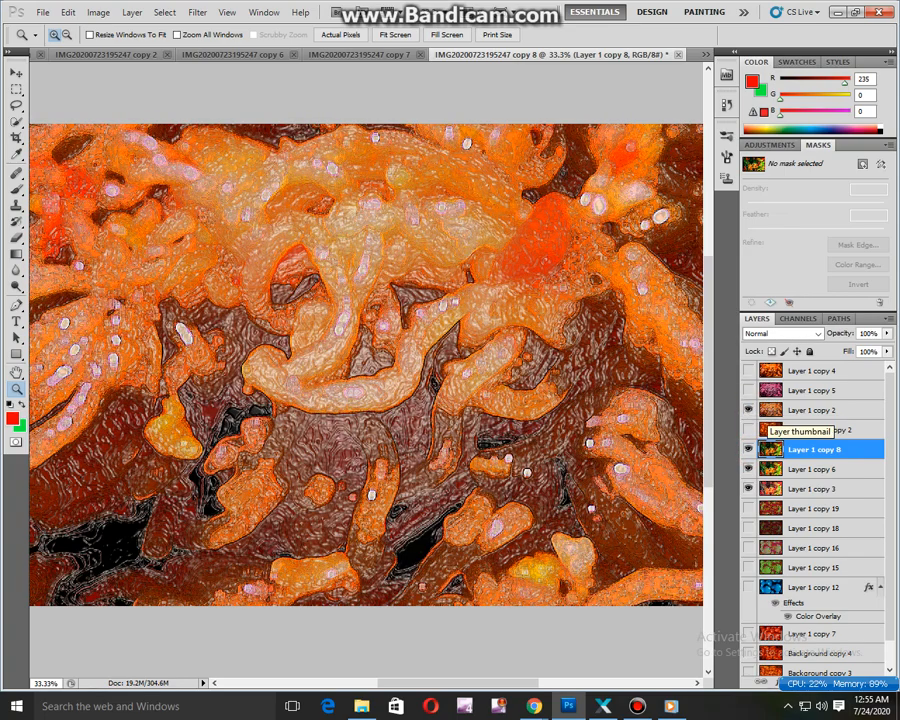
click(810, 408)
key(ctrl+t)
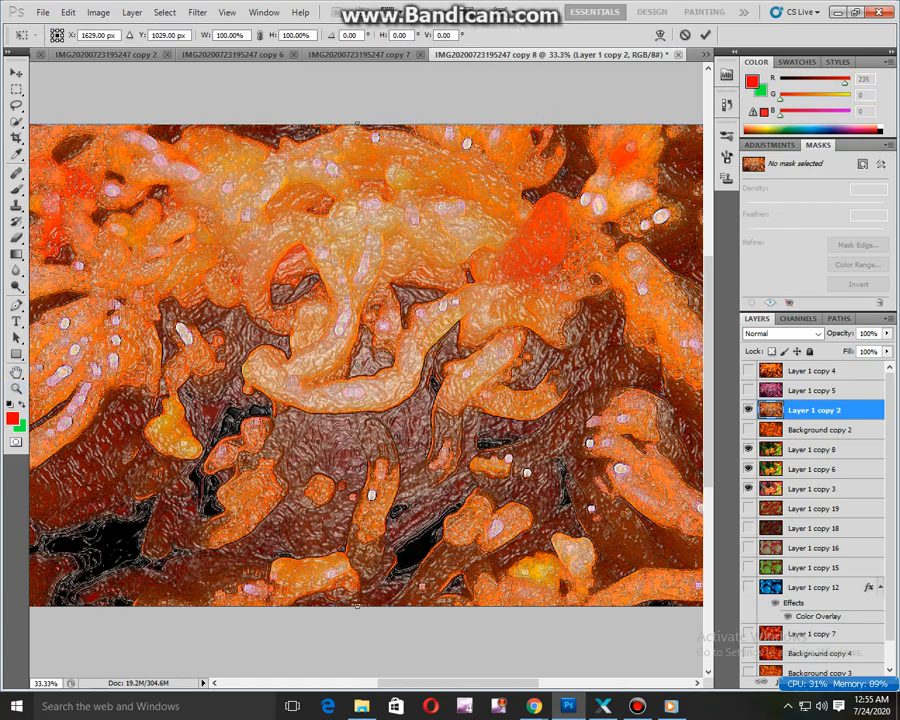
drag(400, 330, 560, 427)
drag(135, 222, 366, 366)
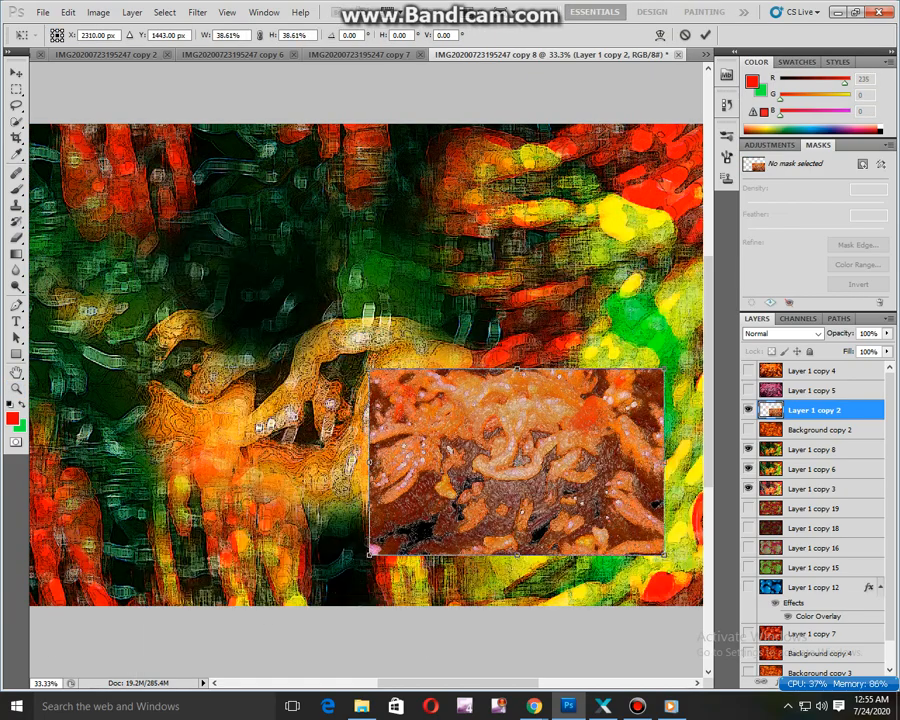
drag(500, 460, 254, 364)
drag(112, 452, 268, 531)
key(Return)
key(z)
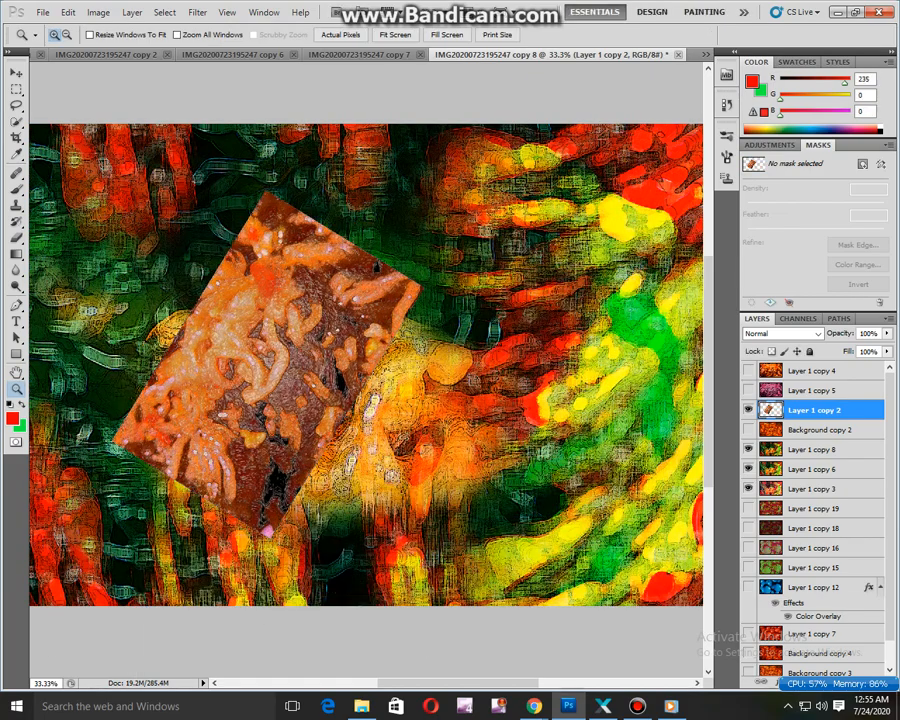
Erase the hard borders of the Layer 1 copy 2 patch so its edges fade softly into the painting.
click(17, 238)
drag(434, 268, 298, 506)
mouse_move(170, 380)
mouse_down()
mouse_move(100, 320)
mouse_move(110, 240)
mouse_move(190, 165)
mouse_move(260, 180)
mouse_up()
mouse_move(300, 370)
mouse_down()
mouse_move(339, 377)
mouse_move(208, 250)
mouse_up()
Place the softened Layer 1 copy 2 patch in the painting's upper-left corner and rotate it slightly.
key(v)
key(ctrl+t)
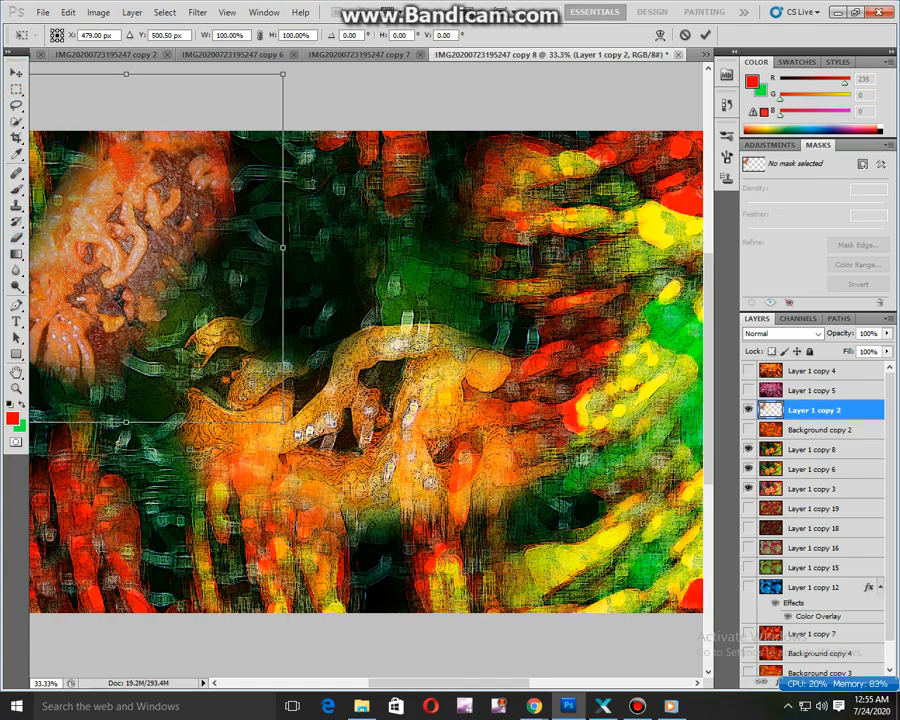
drag(205, 307, 292, 435)
mouse_move(126, 74)
mouse_down()
mouse_move(208, 250)
mouse_move(131, 84)
mouse_up()
key(Return)
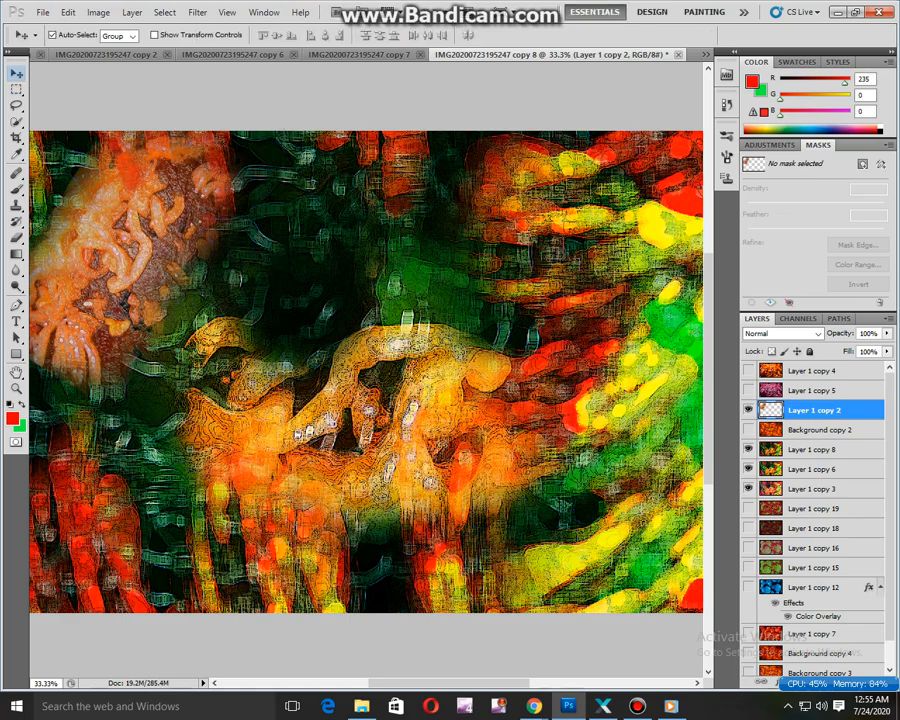
Stretch Layer 1 copy 2 to about 203% height and 75% width, and tilt it into a trunk along the left edge.
key(ctrl+t)
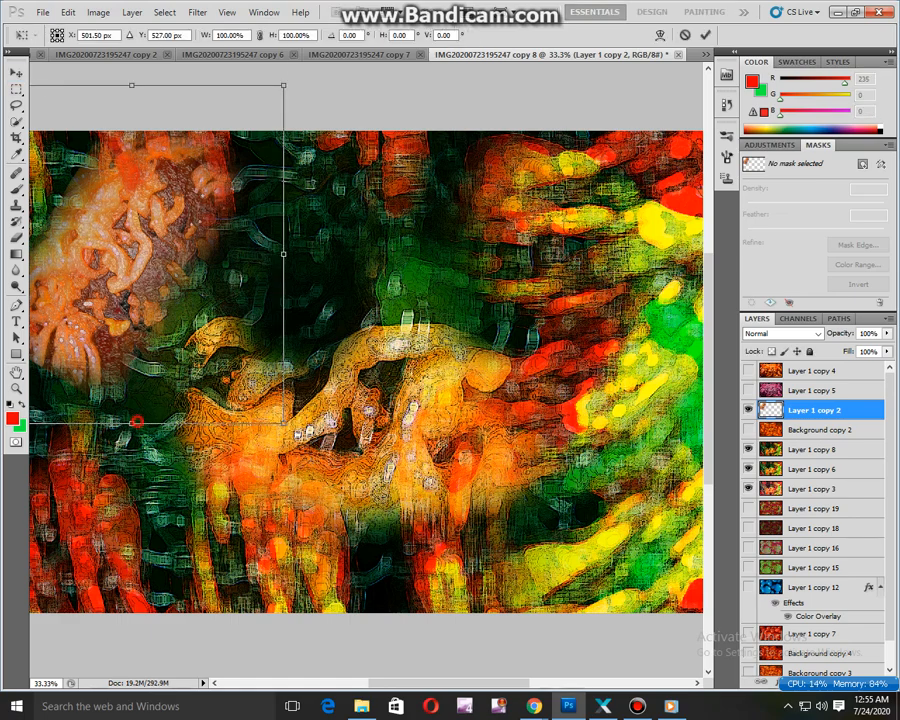
drag(137, 421, 126, 662)
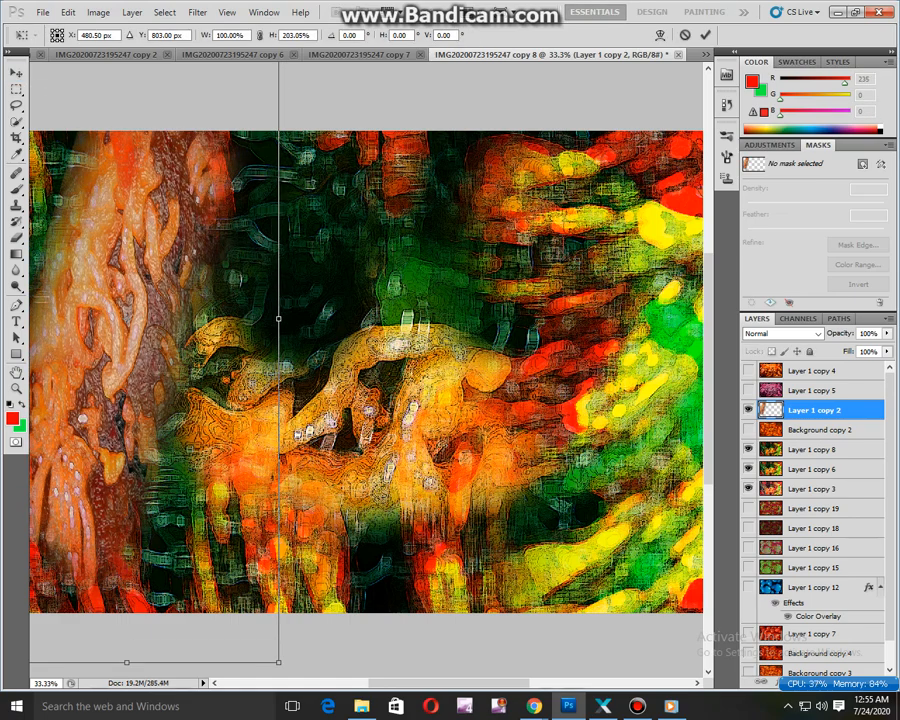
drag(278, 320, 239, 320)
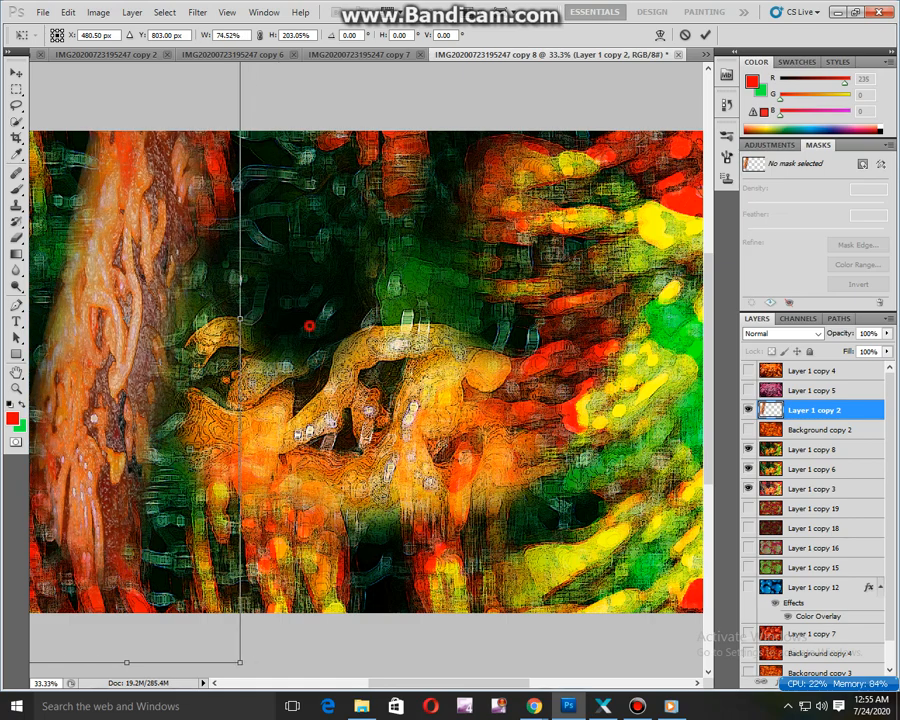
drag(310, 323, 226, 378)
key(Return)
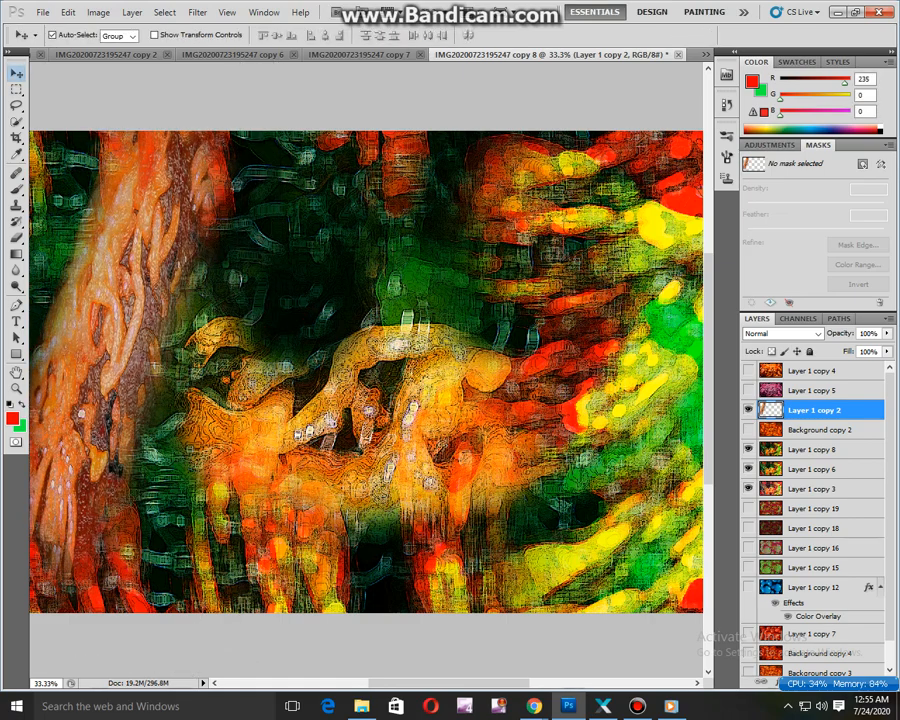
Duplicate the Layer 1 copy 2 trunk, rotate the copy about -136°, and enlarge it into a diagonal branch reaching the painting's top edge.
alt+drag(92, 180, 212, 182)
key(ctrl+t)
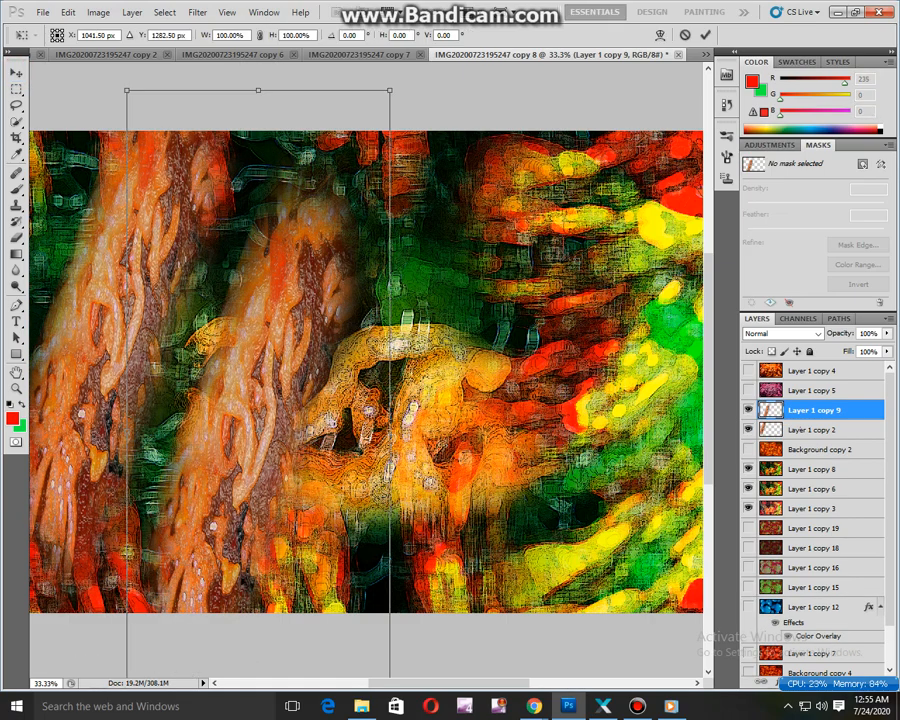
drag(491, 383, 40, 255)
key(ctrl+minus)
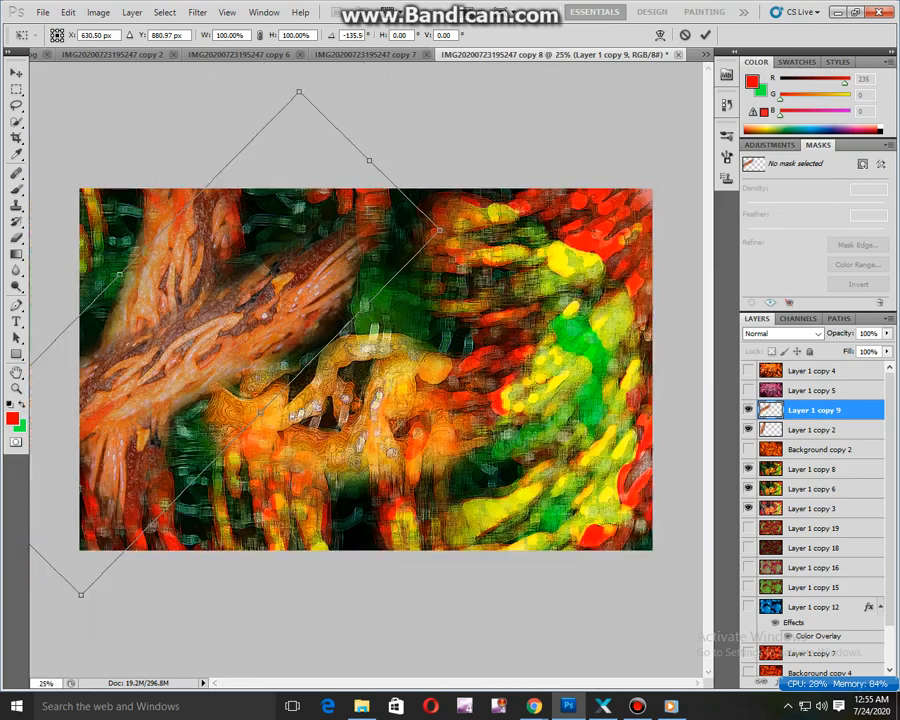
drag(81, 594, 186, 594)
key(Return)
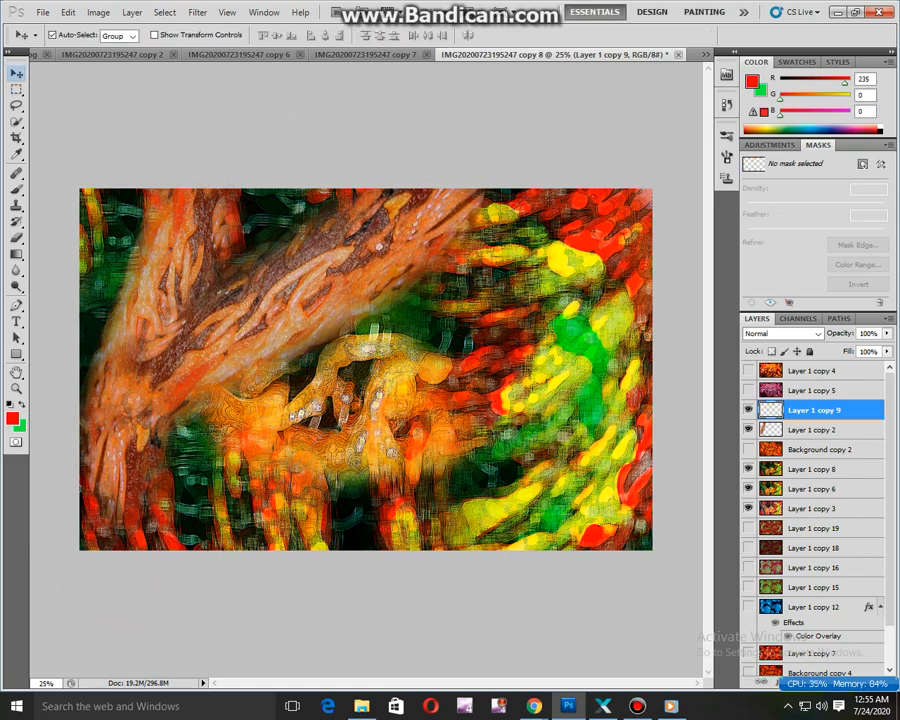
Duplicate the Layer 1 copy 9 branch, rotate the copy about -92°, and enlarge it slightly so it crosses the other branches.
key(ctrl+j)
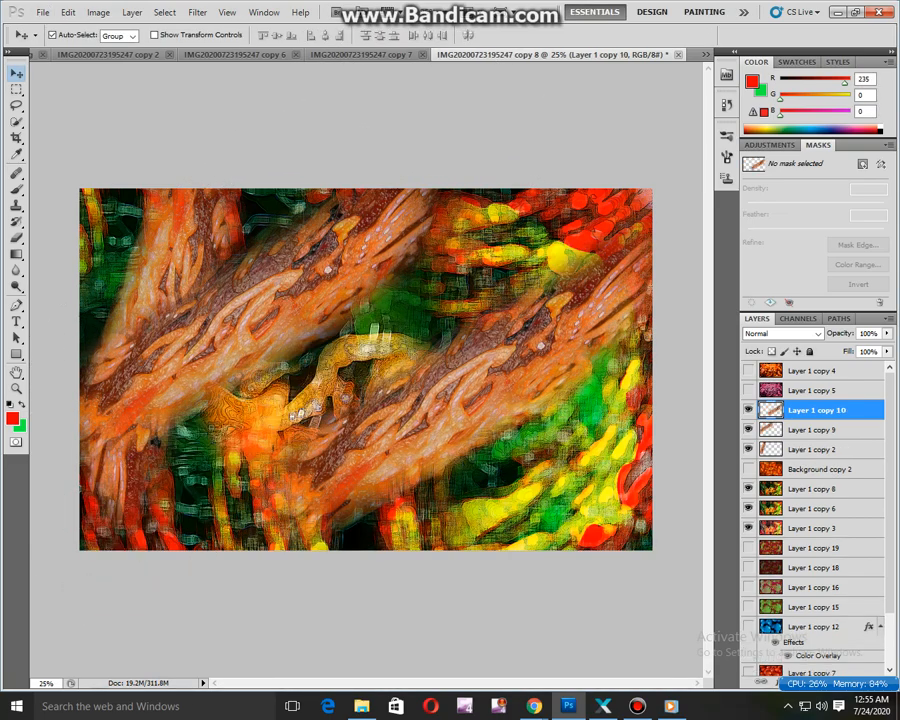
key(ctrl+t)
drag(700, 610, 708, 130)
drag(450, 390, 469, 324)
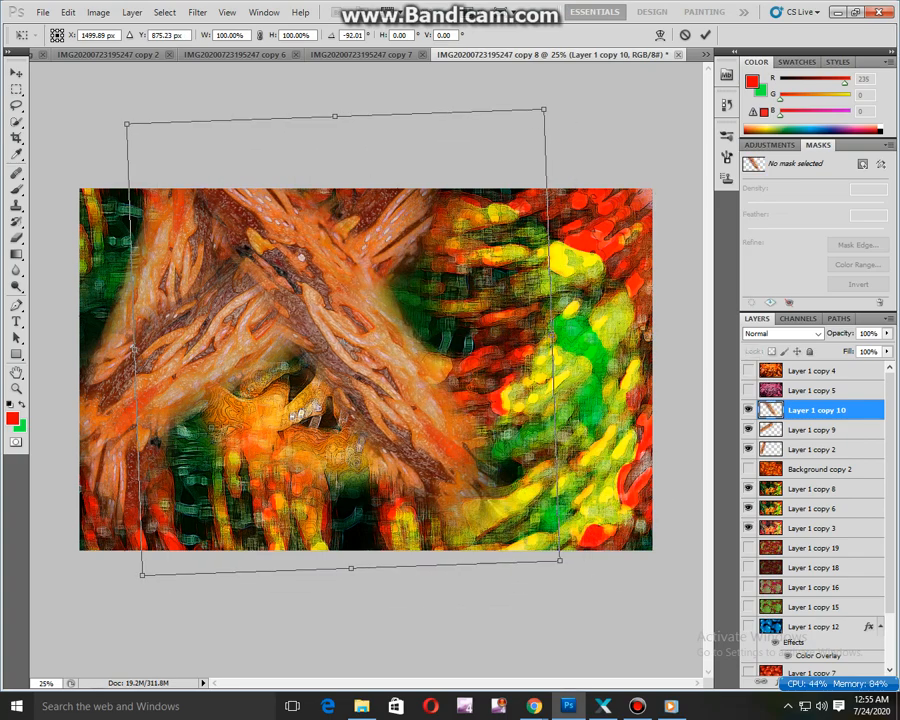
drag(553, 560, 611, 607)
key(Return)
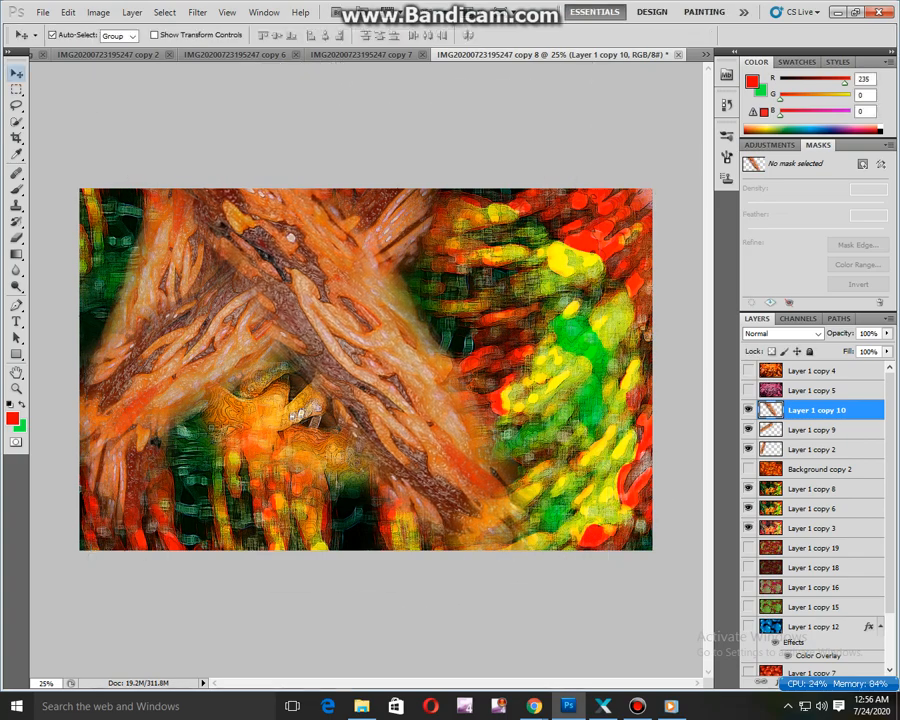
Duplicate the Layer 1 copy 10 branch, rotate the copy about -117.6°, and place it diagonally right of the painting's centre.
key(ctrl+j)
key(ctrl+t)
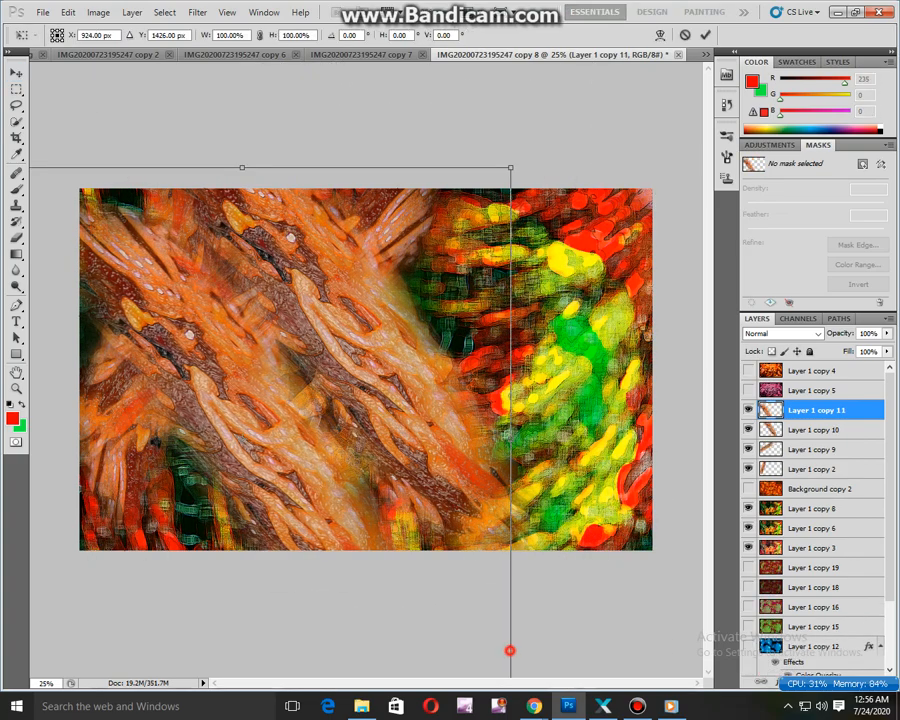
drag(510, 650, 157, 325)
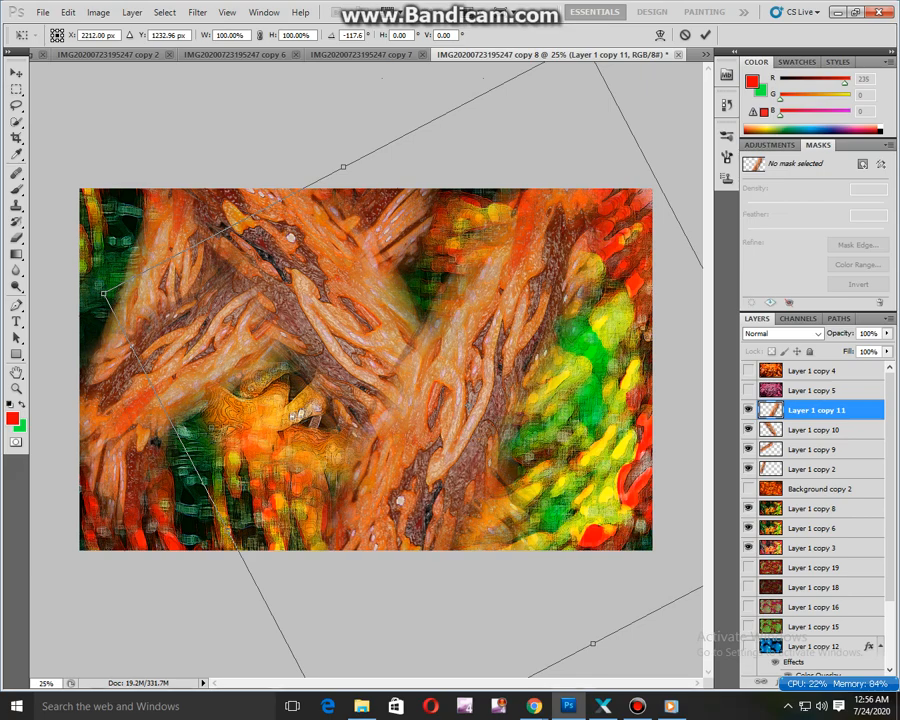
key(Return)
Reposition Layer 1 copy 9, rotate it 22.25°, and scale it to 140.50% so it spans the painting behind the upper branches.
drag(214, 322, 244, 358)
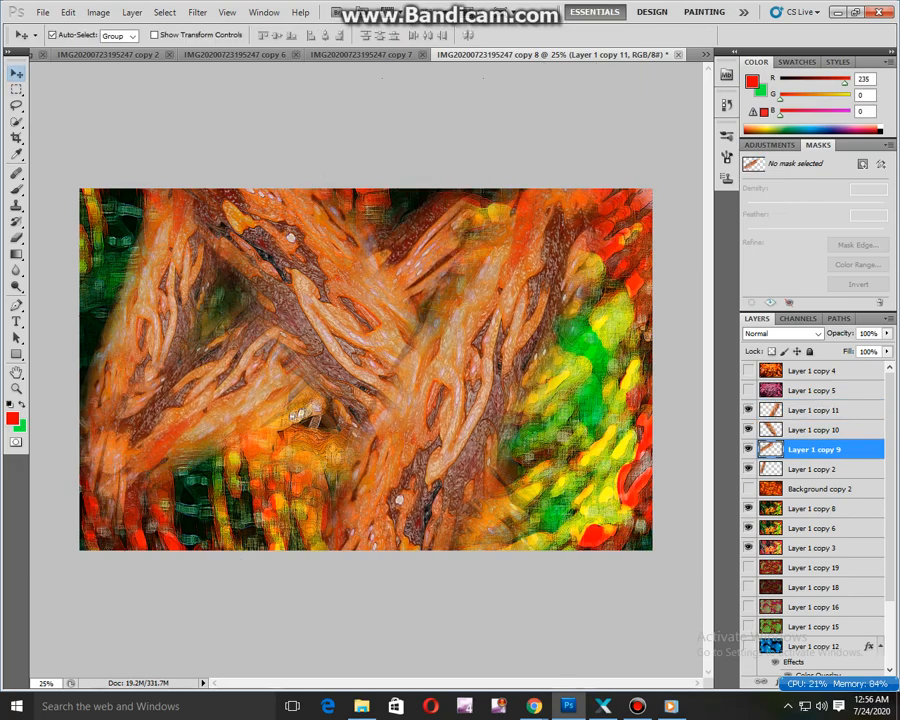
key(ctrl+t)
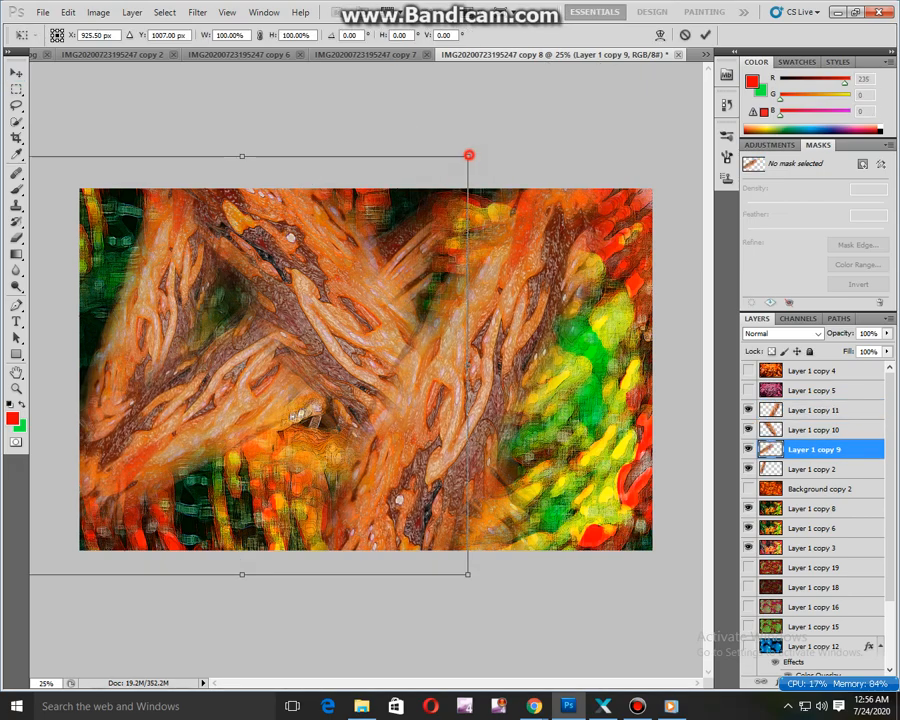
drag(469, 156, 698, 177)
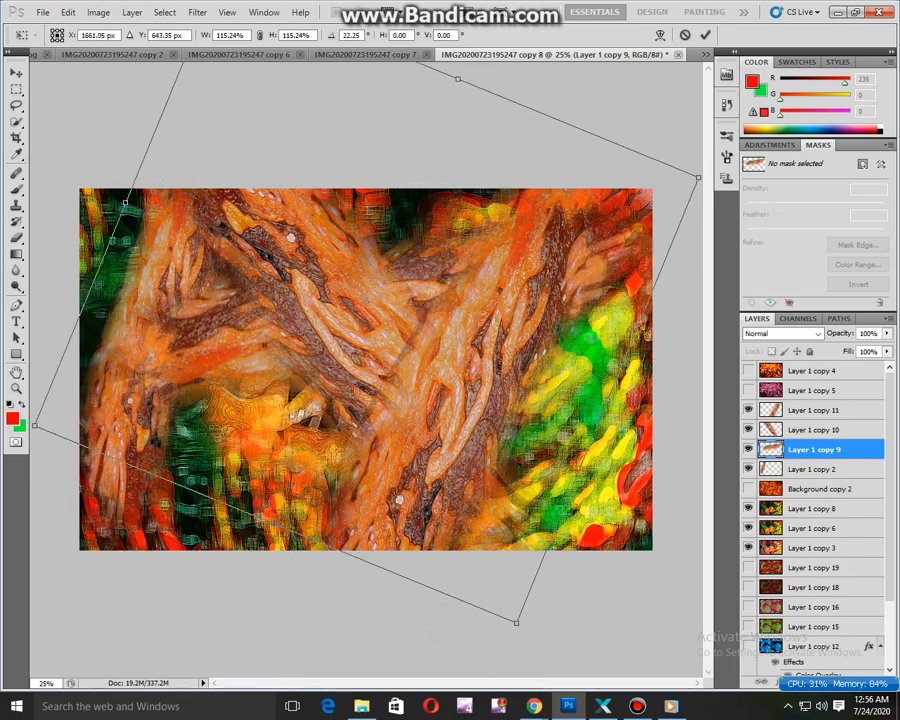
drag(516, 622, 553, 715)
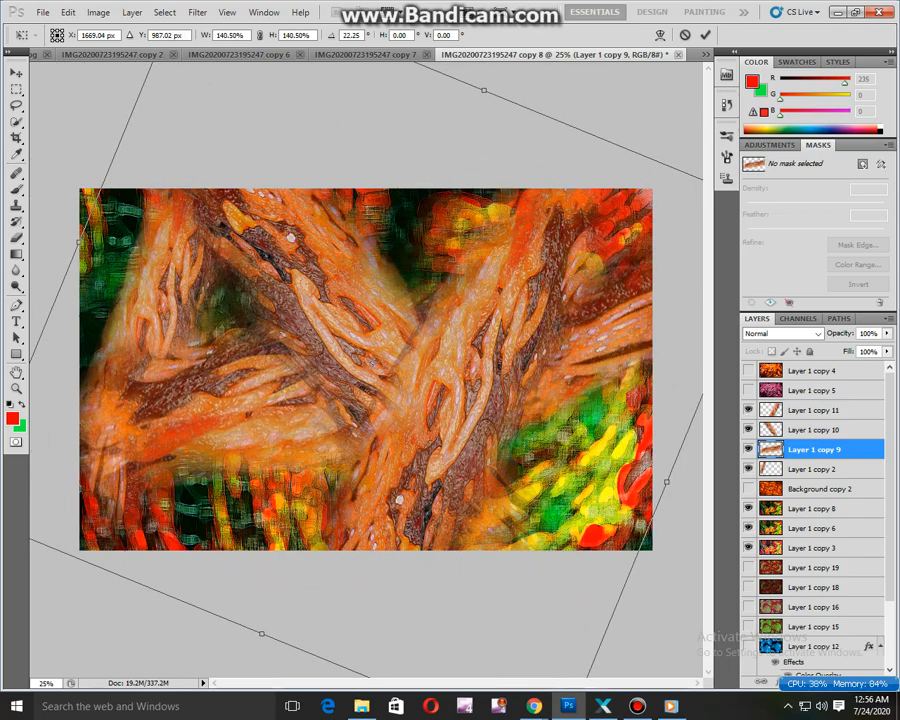
key(Return)
Duplicate Layer 1 copy 9, rotate the copy about -106° on the painting's right side, and add another copy of it on the left side.
key(ctrl+j)
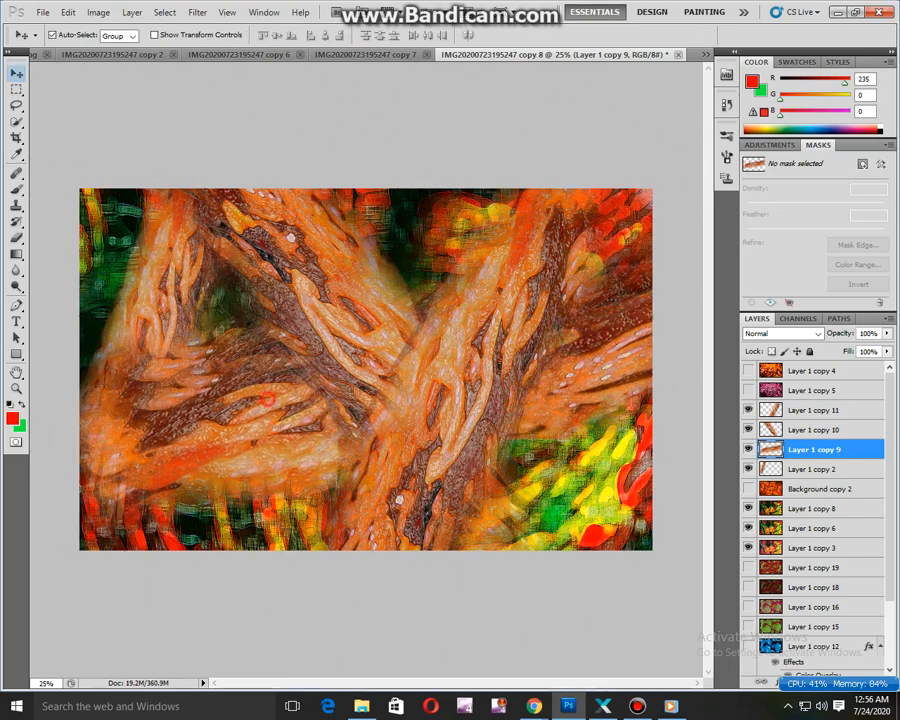
key(ctrl+t)
drag(603, 646, 308, 190)
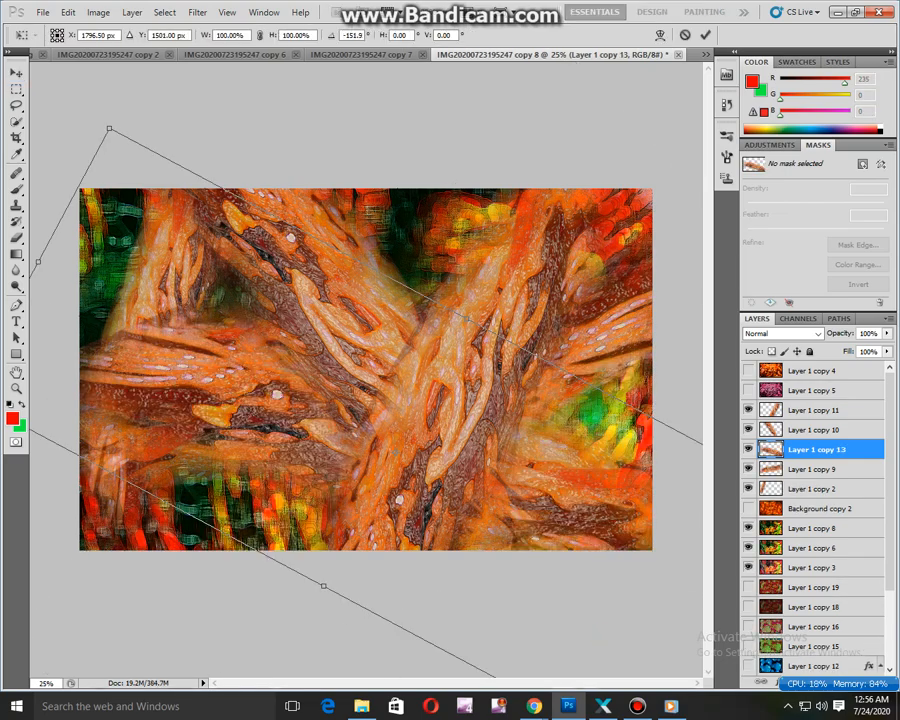
drag(346, 540, 418, 360)
drag(587, 595, 321, 583)
drag(553, 378, 587, 427)
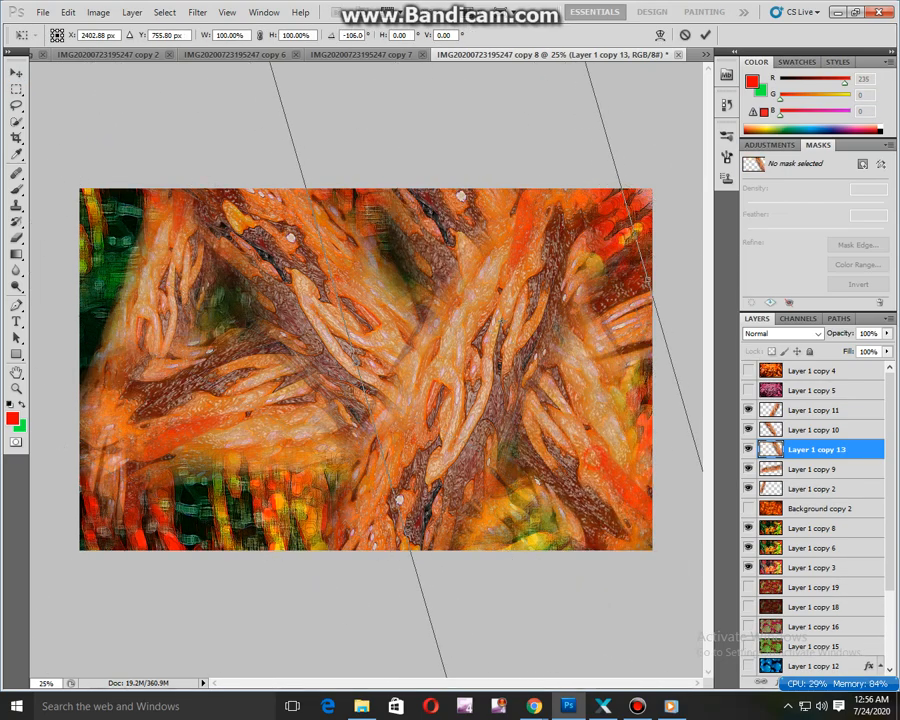
key(Return)
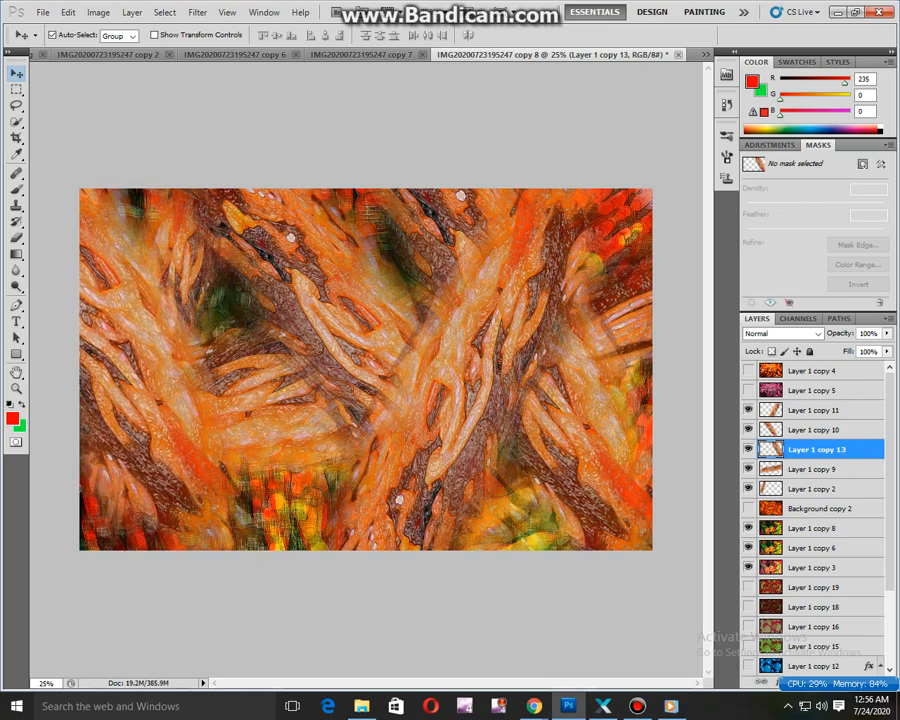
key(ctrl+j)
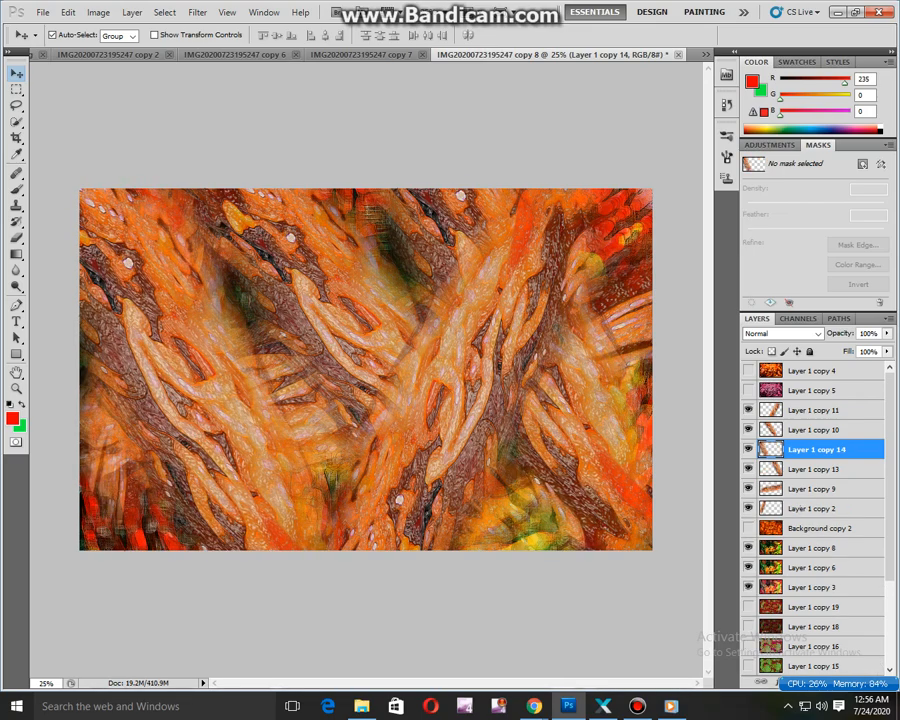
Hide Layer 1 copy 6, Layer 1 copy 3 and Layer 1 copy 8, and show Background copy 2 behind the branches.
click(748, 568)
click(748, 587)
click(748, 549)
click(748, 549)
click(748, 548)
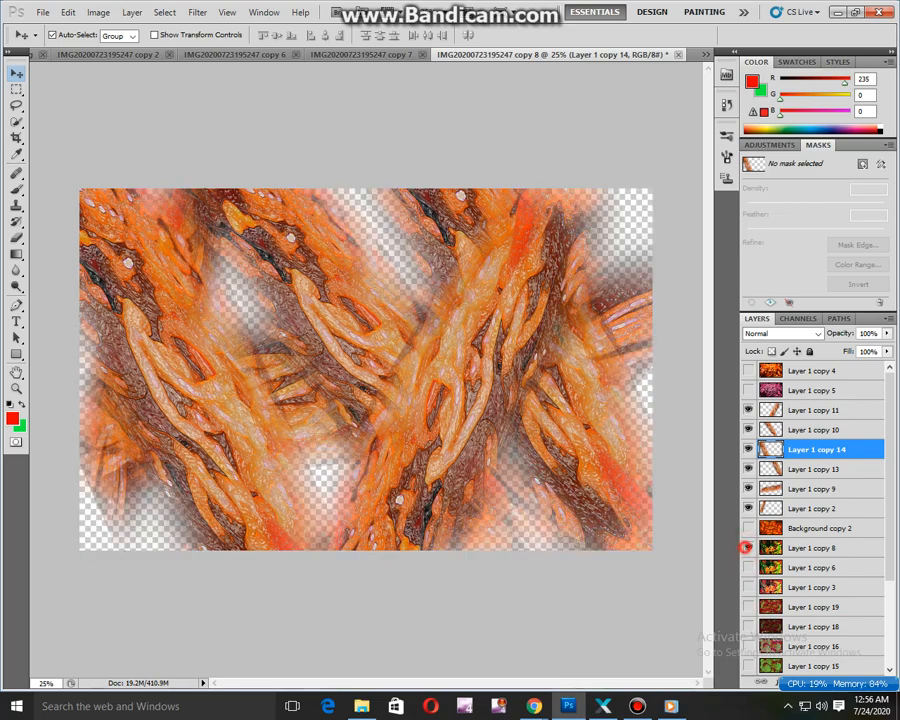
click(748, 528)
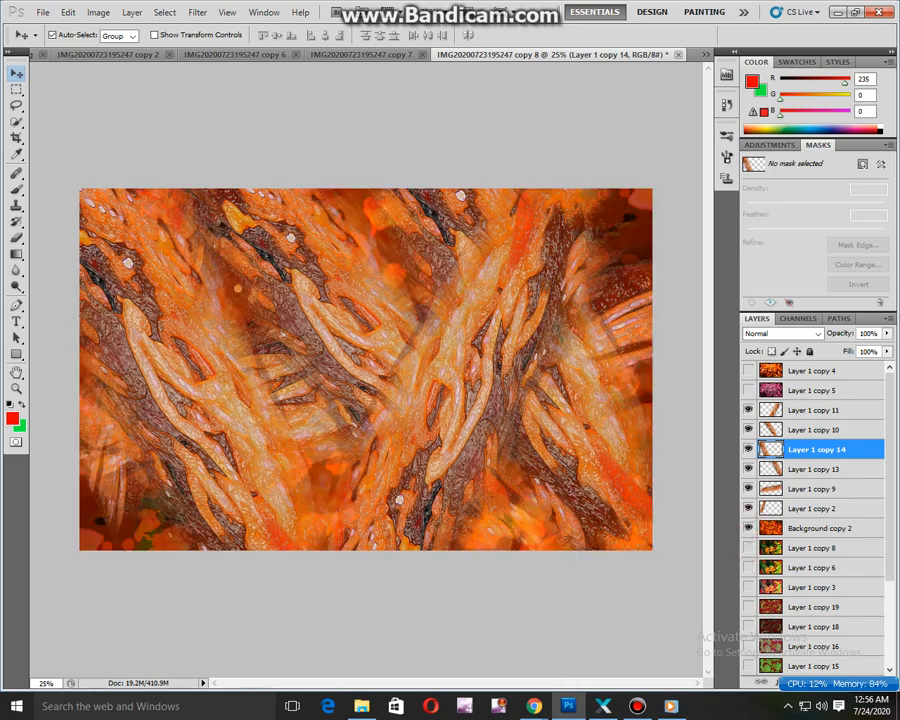
Turn Background copy 2 green with a Hue/Saturation adjustment, setting Hue to +77.
click(822, 527)
key(ctrl+u)
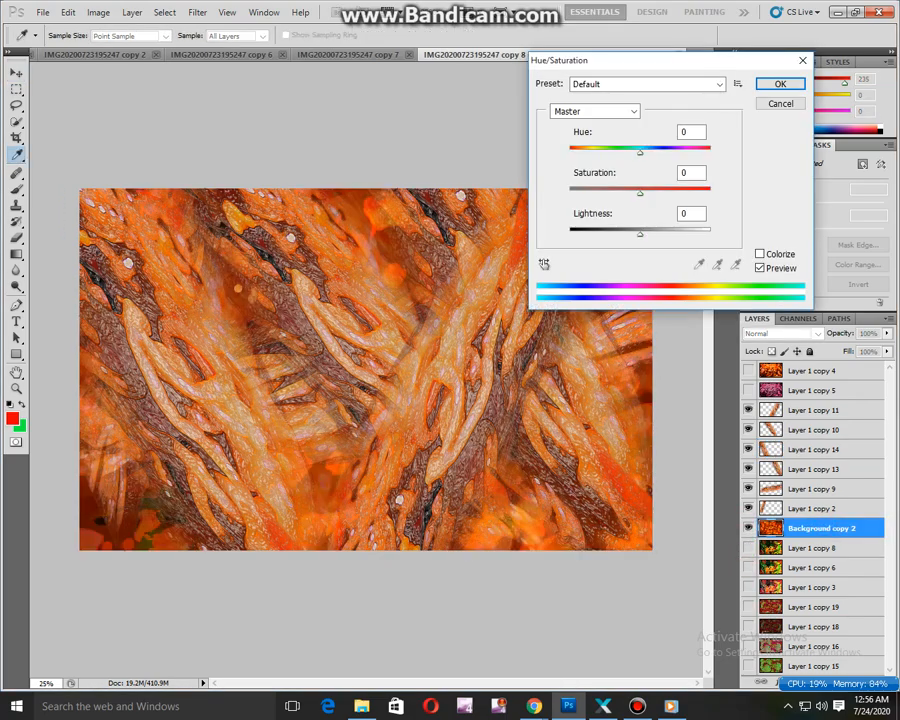
drag(640, 152, 681, 152)
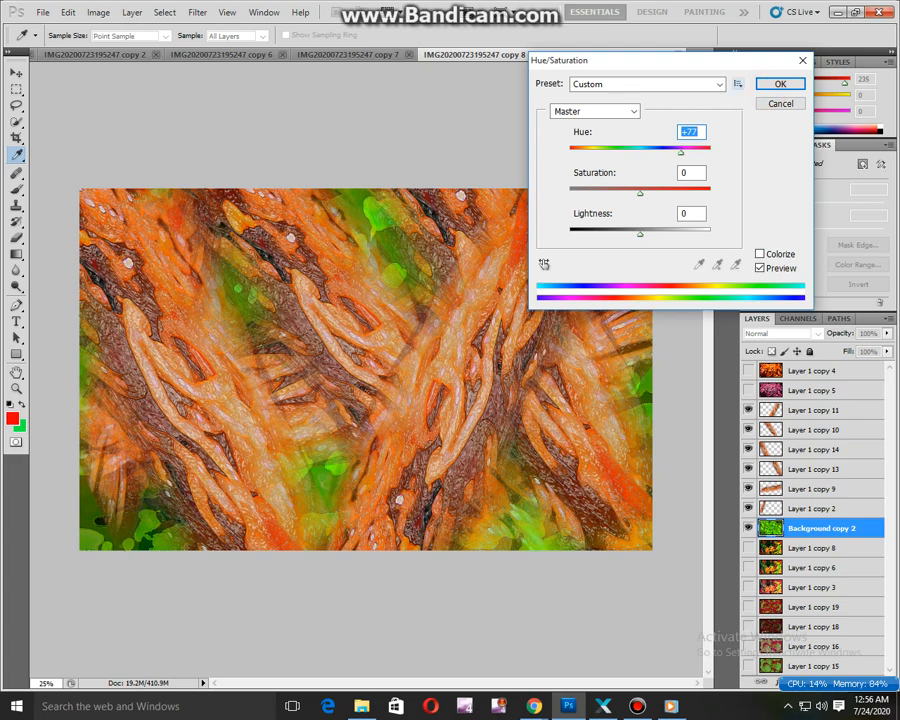
click(780, 84)
Duplicate Layer 1 copy 2 and hide the original, merge the visible layers into one, and duplicate the merged layer.
click(812, 509)
key(ctrl+j)
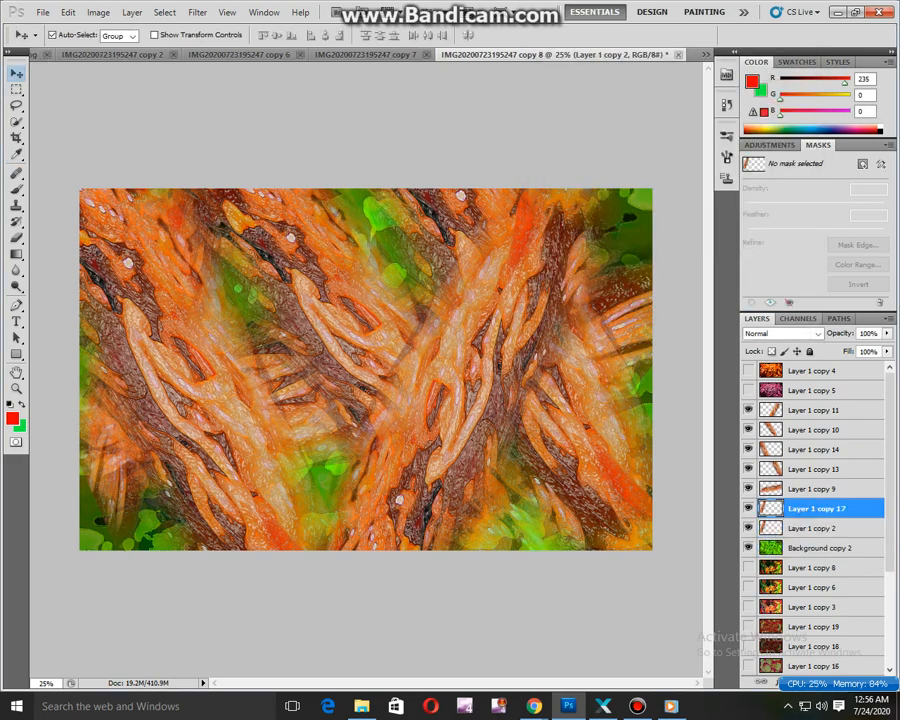
click(748, 528)
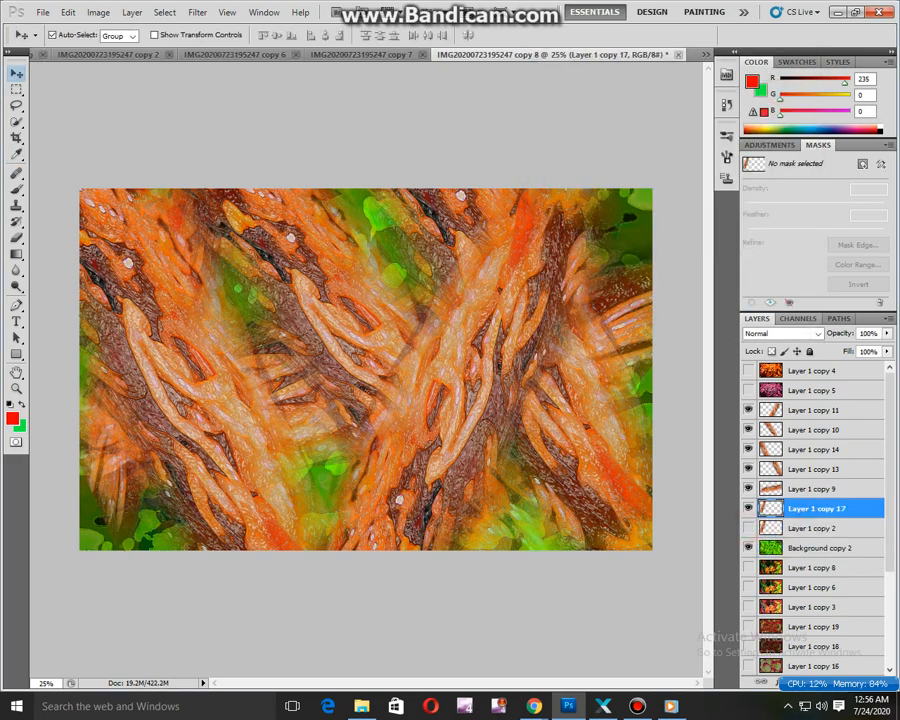
key(ctrl+shift+e)
key(ctrl+alt+shift+e)
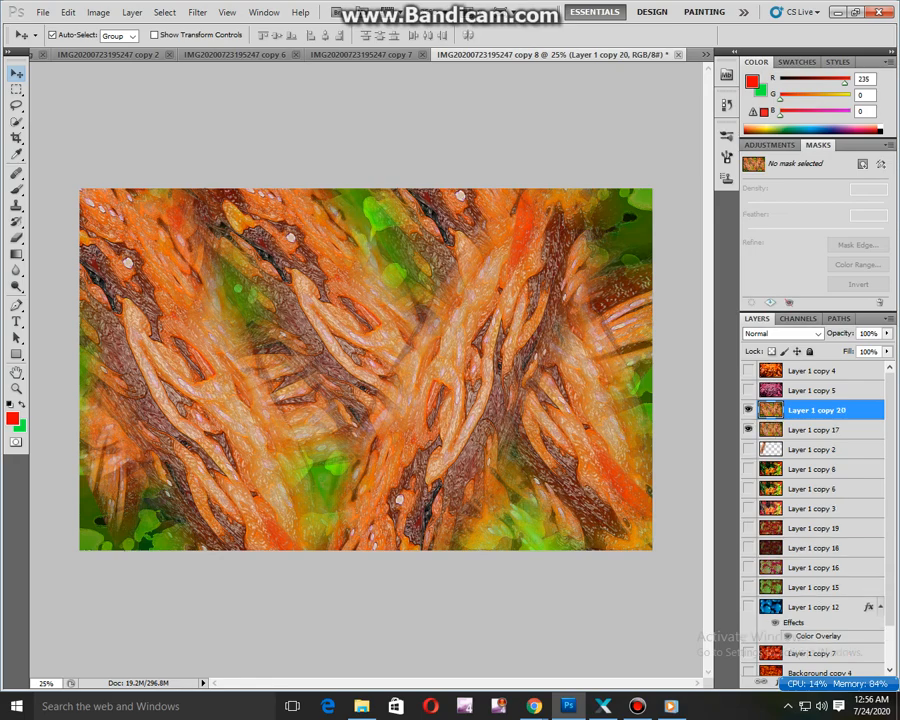
Darken Layer 1 copy 20 with a Curves adjustment, mapping input 186 to output 159 and input 129 to output 75.
key(ctrl+m)
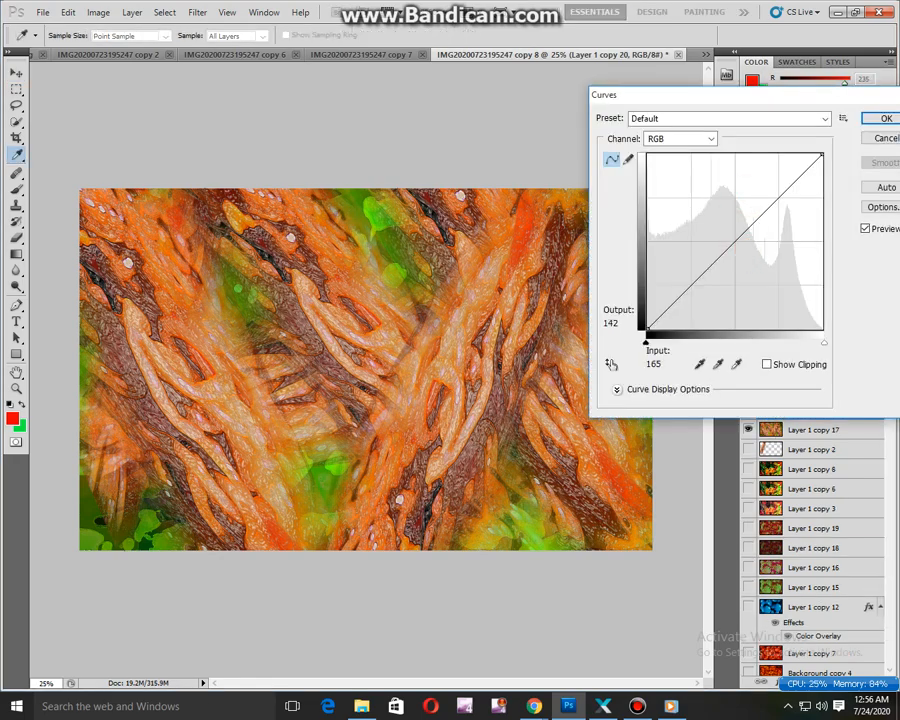
mouse_move(763, 216)
mouse_down()
mouse_move(765, 205)
mouse_move(775, 219)
mouse_up()
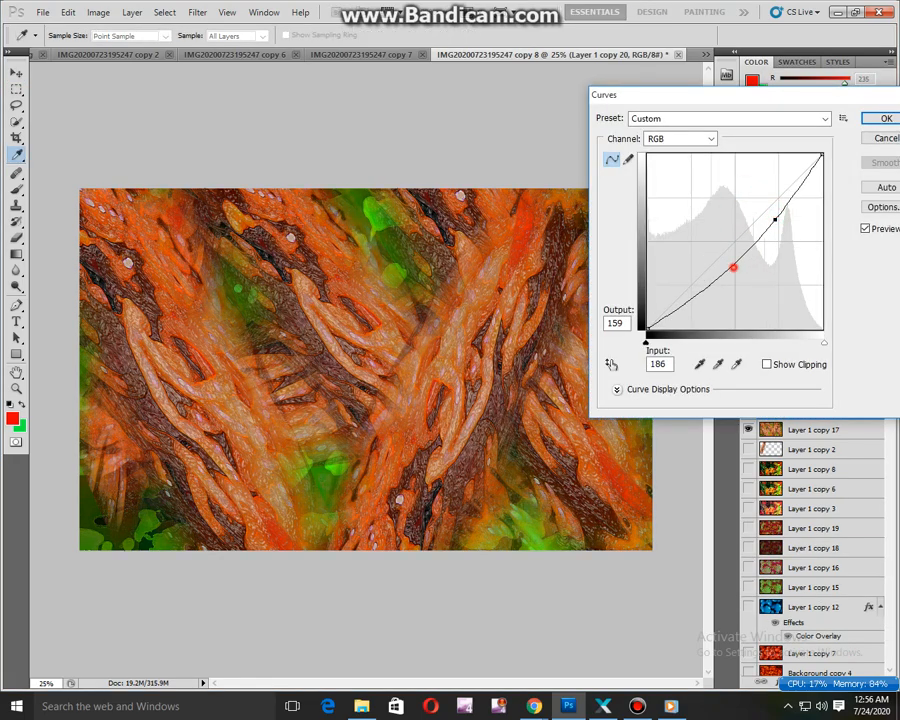
mouse_move(733, 268)
mouse_down()
mouse_move(737, 289)
mouse_move(736, 277)
mouse_up()
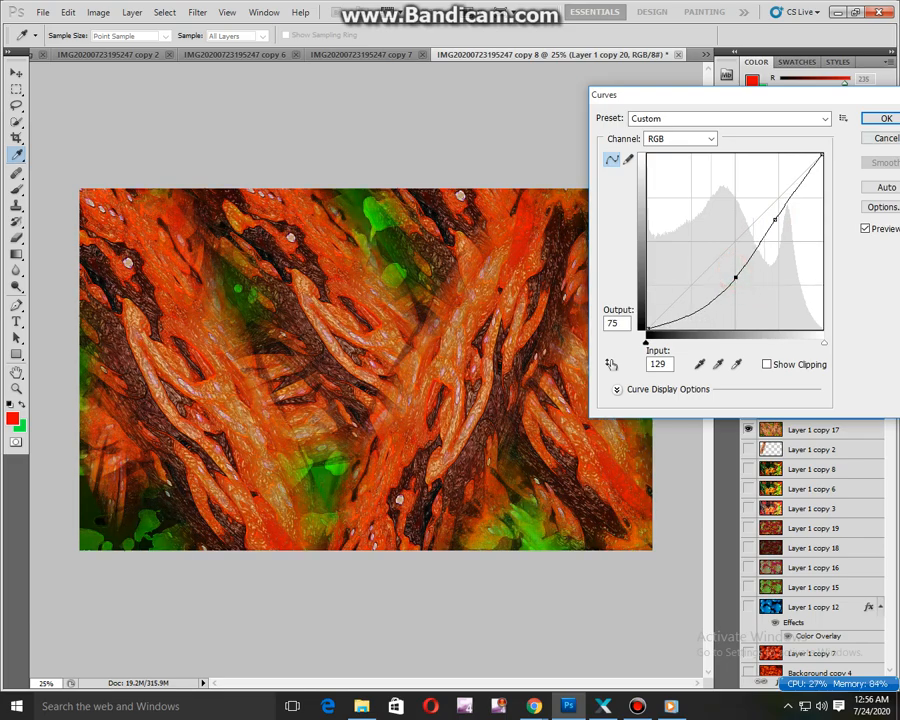
key(Return)
Apply a midtone Color Balance of -84, +21, +75 to Layer 1 copy 20.
key(ctrl+b)
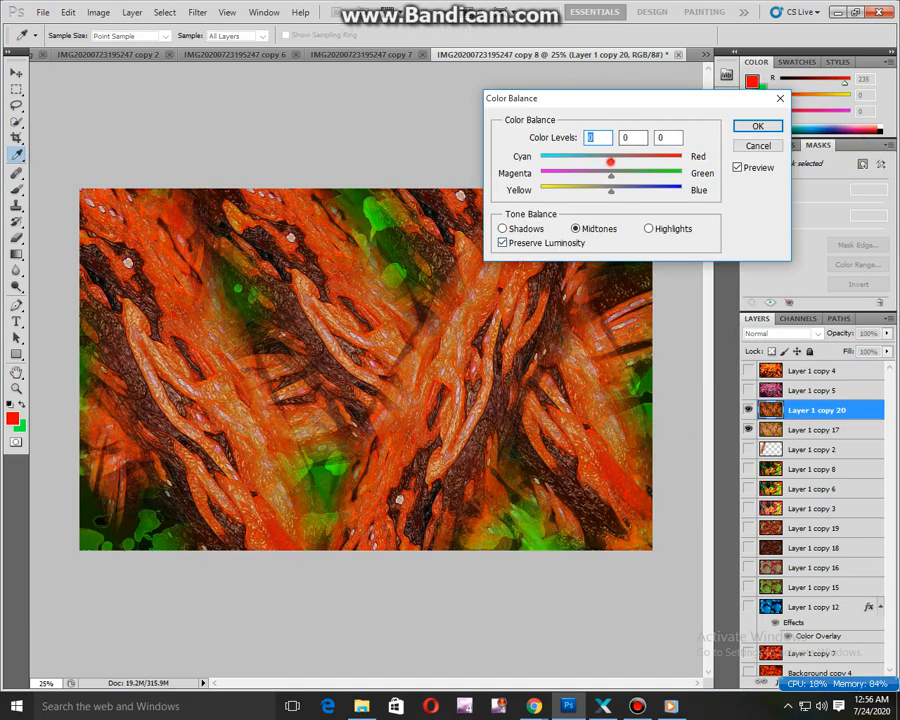
drag(610, 161, 663, 190)
click(610, 174)
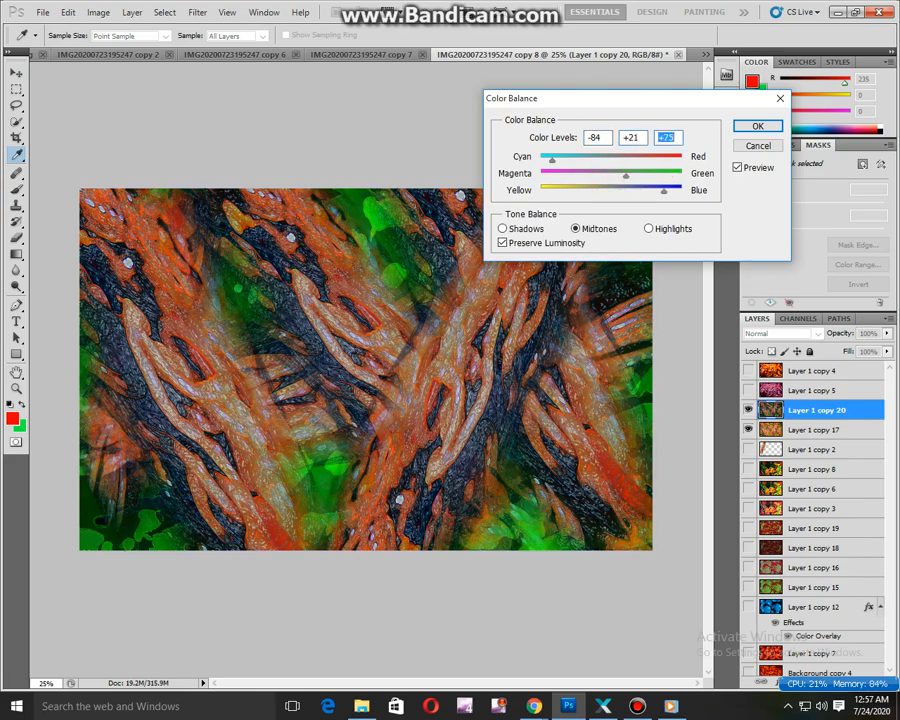
click(744, 126)
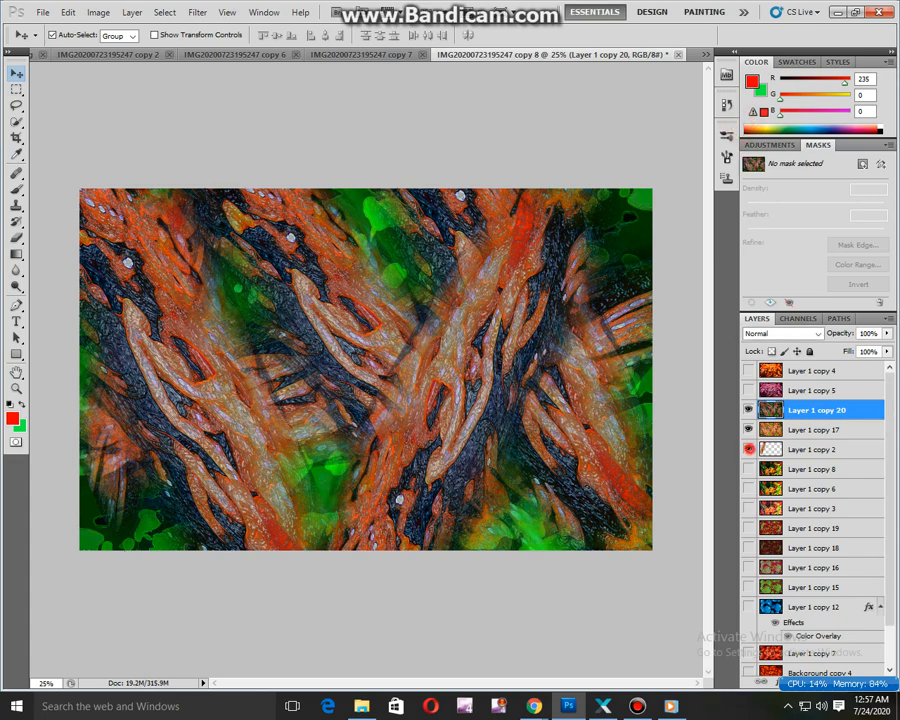
Show Layer 1 copy 2 above Layer 1 copy 5 and shift its midtones toward cyan with a Color Balance level of -75.
drag(797, 447, 797, 381)
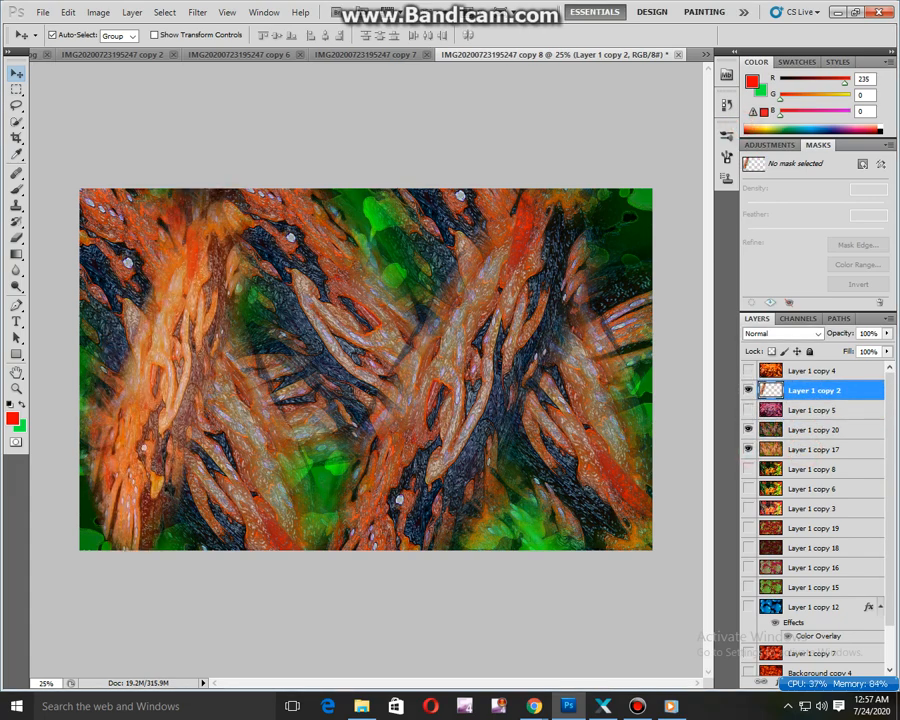
key(ctrl+b)
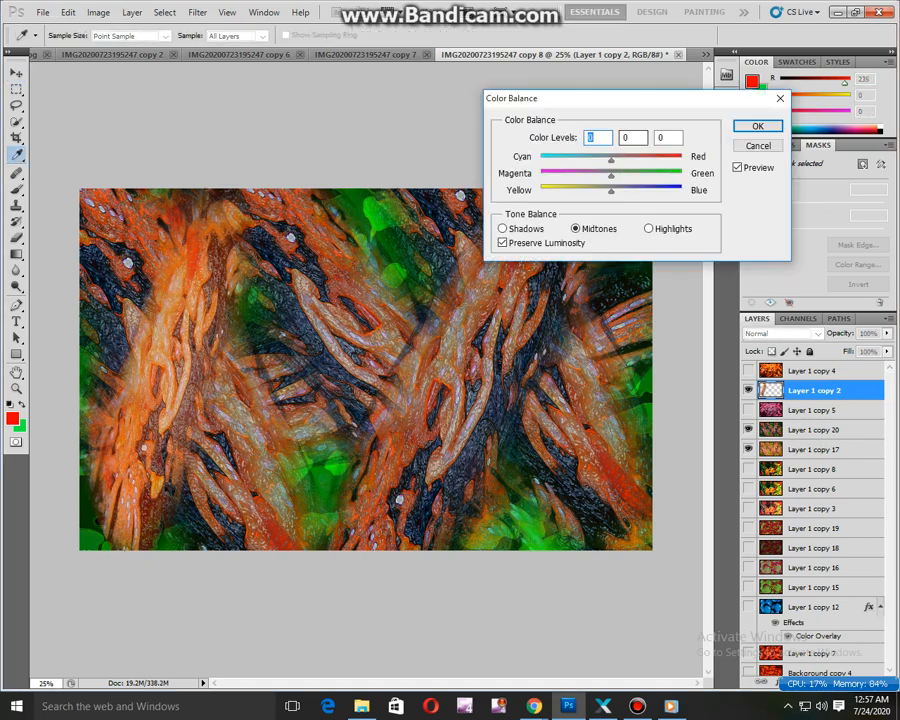
drag(611, 157, 546, 157)
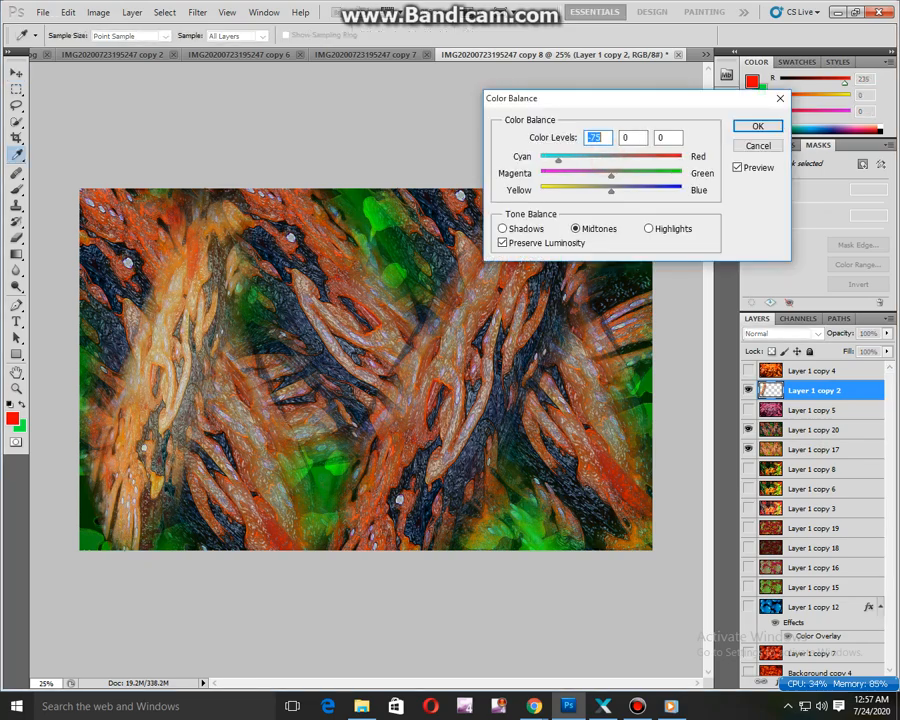
key(Return)
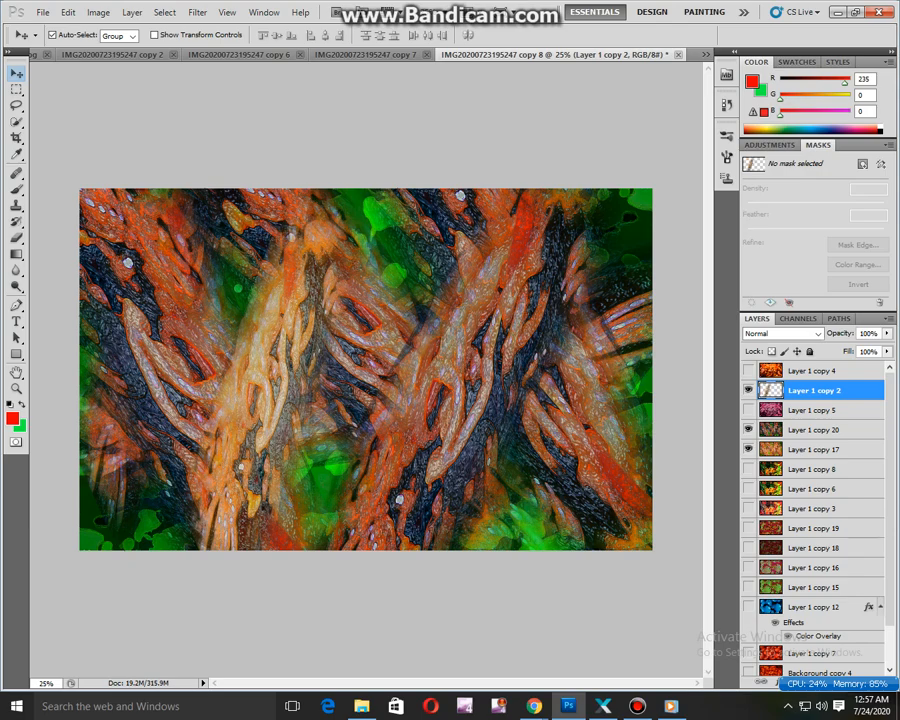
Scale Layer 1 copy 2 to 87.51%, rotate it, and place it diagonally across the painting's lower-left corner.
key(ctrl+t)
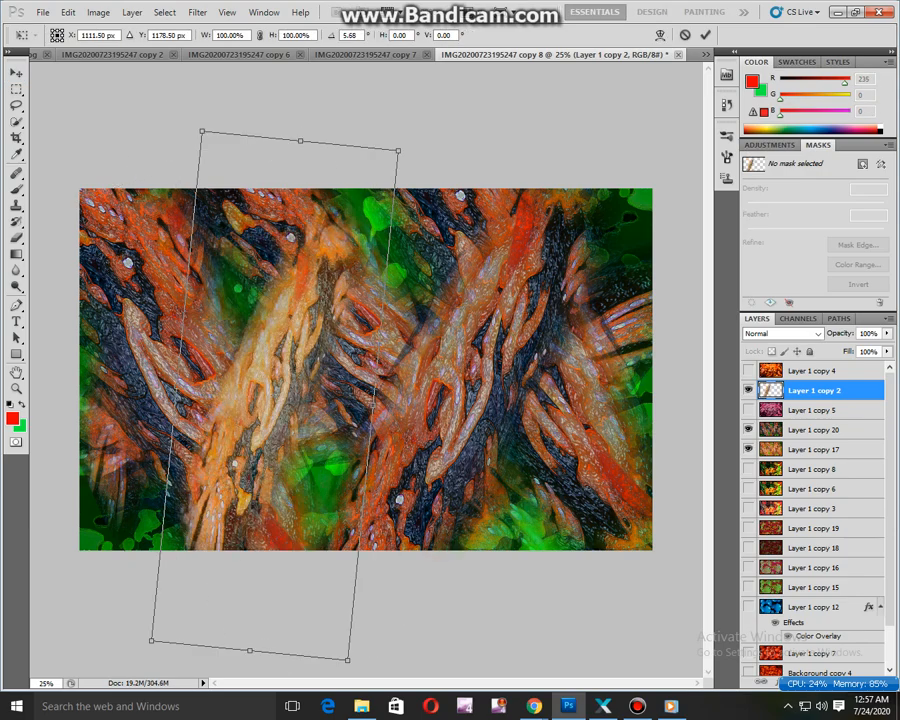
drag(398, 151, 412, 140)
drag(370, 330, 413, 326)
drag(572, 345, 493, 579)
drag(400, 420, 469, 543)
drag(472, 651, 556, 627)
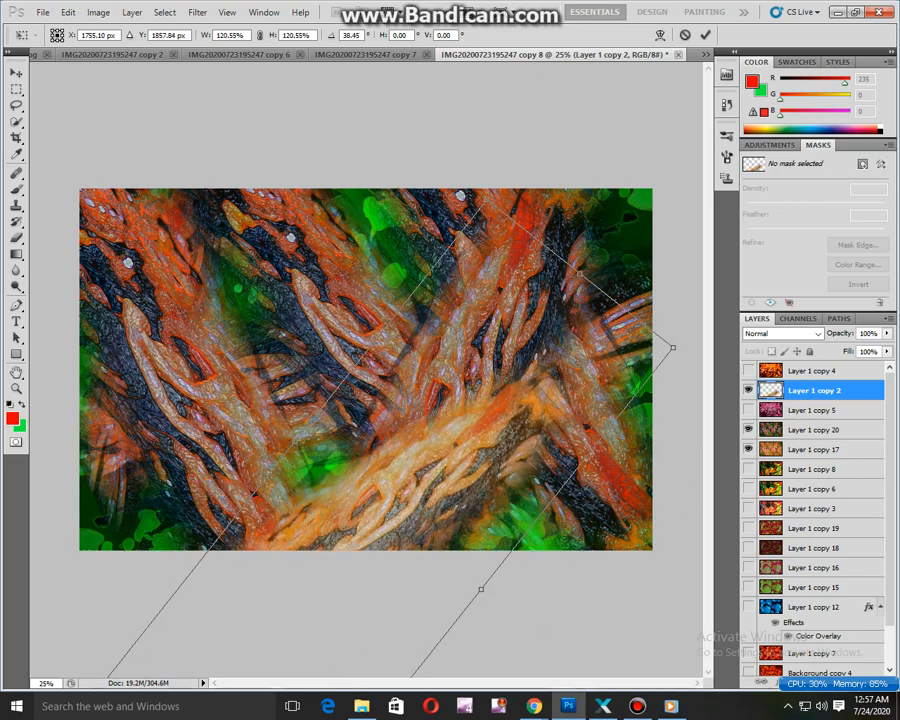
drag(673, 347, 595, 393)
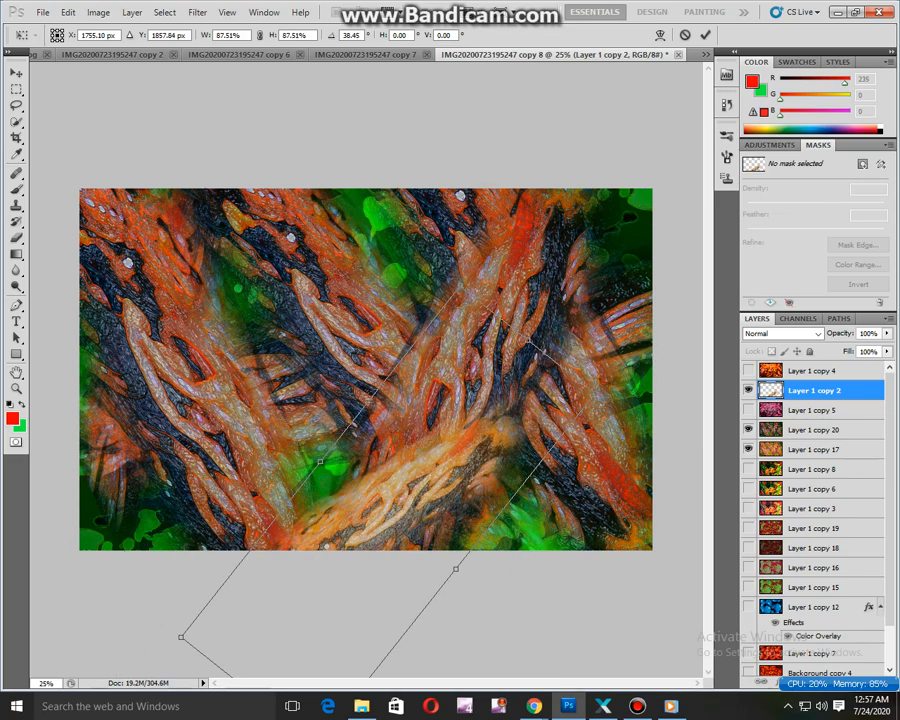
drag(480, 455, 252, 449)
drag(430, 461, 64, 323)
key(Return)
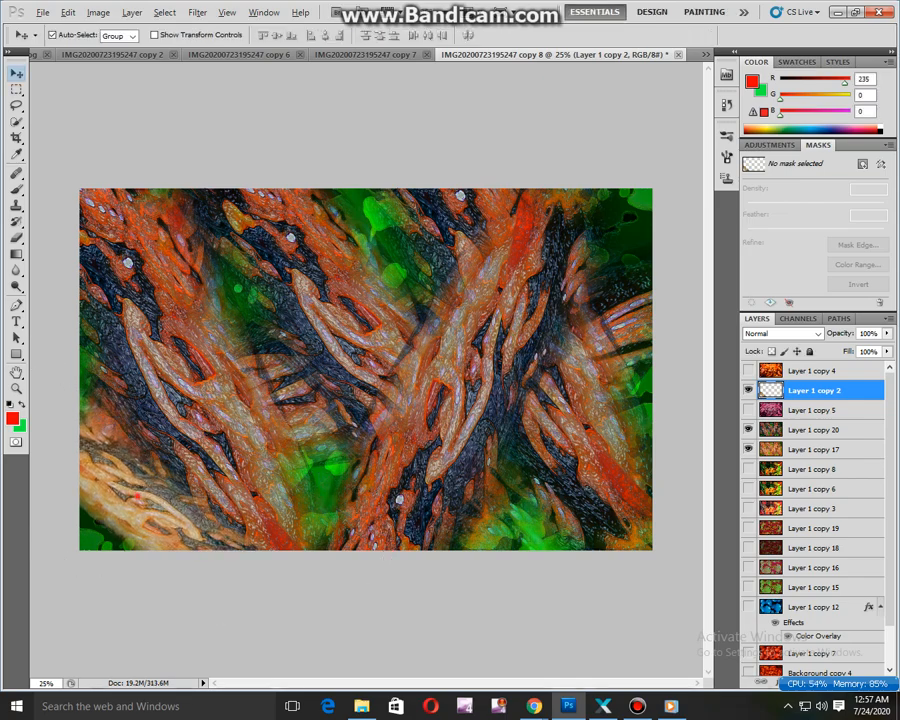
Duplicate Layer 1 copy 2 twice and position the copies over the painting's upper-right area.
key(ctrl+j)
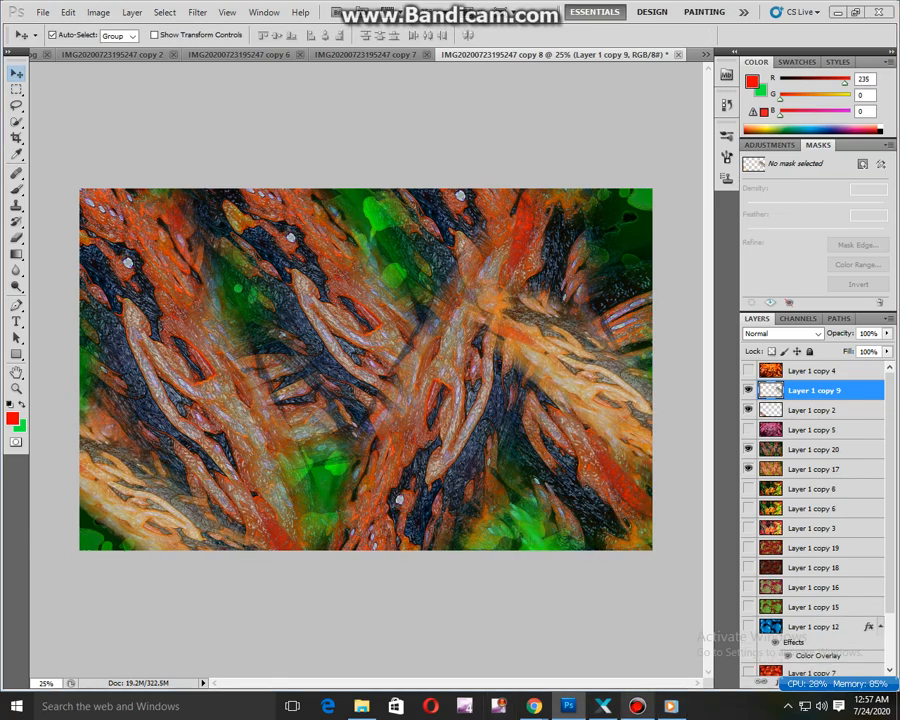
click(637, 706)
click(637, 706)
drag(590, 350, 592, 255)
key(ctrl+j)
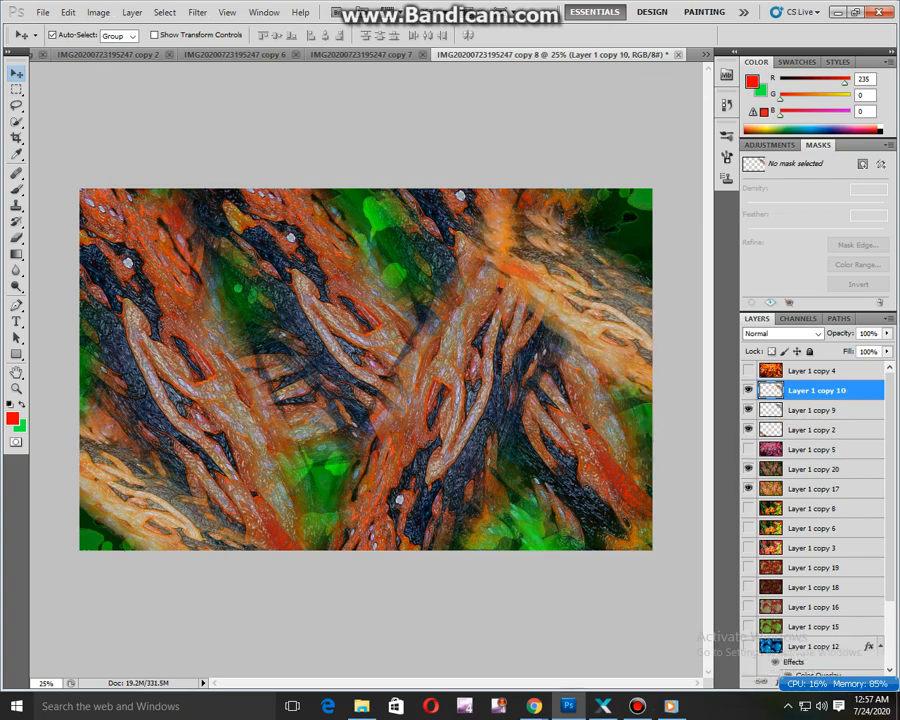
Hide Layer 1 copy 10, Layer 1 copy 9 and Layer 1 copy 2.
click(748, 390)
click(748, 410)
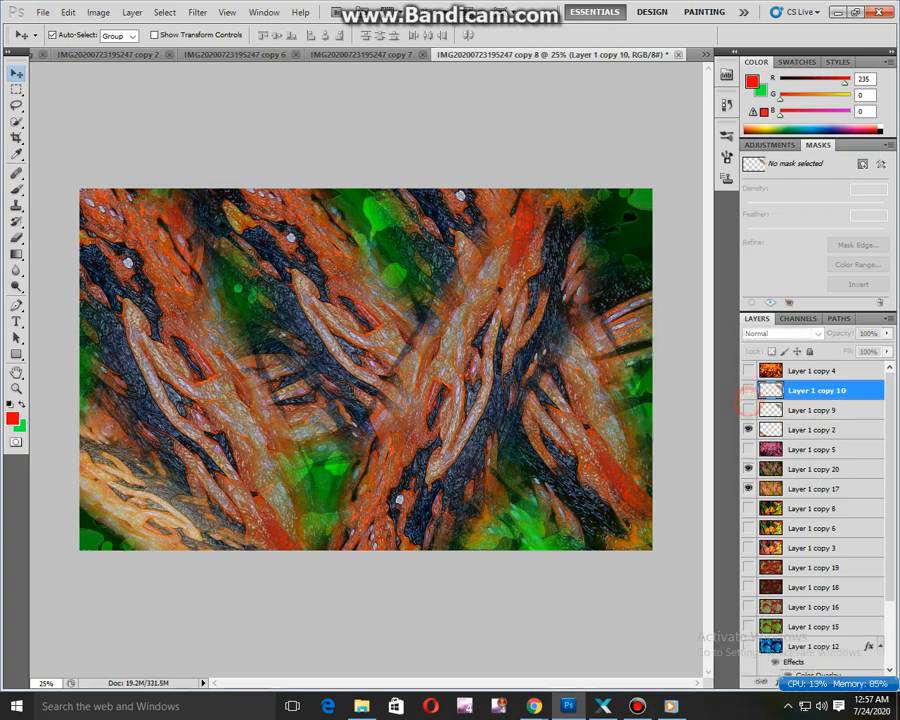
click(748, 429)
Lasso the large right-hand trunk on Layer 1 copy 20, copy it to a new layer, and rotate it to lean the opposite way.
click(815, 469)
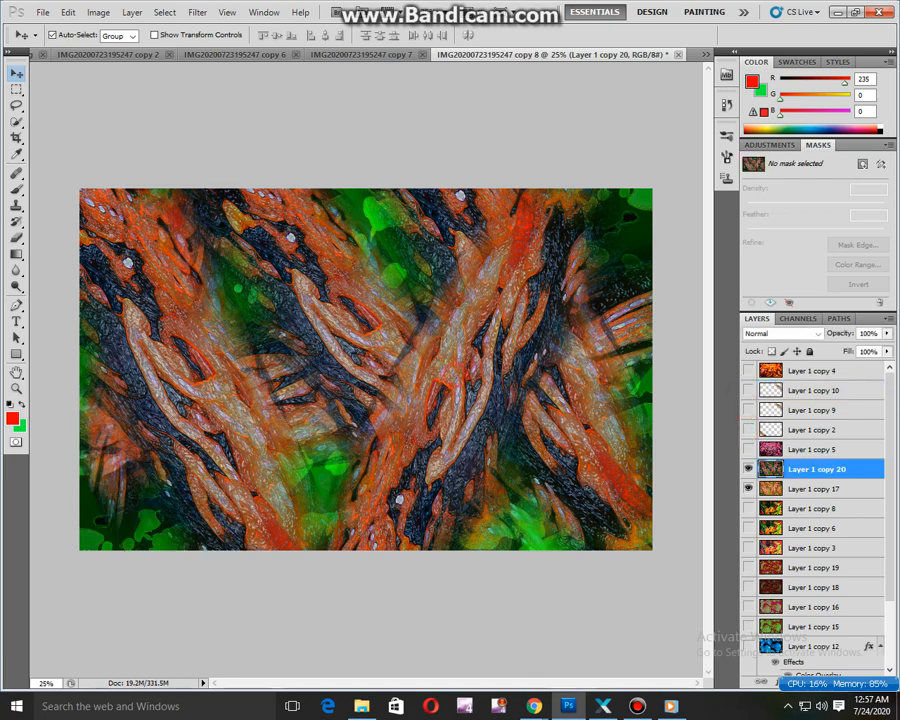
click(16, 104)
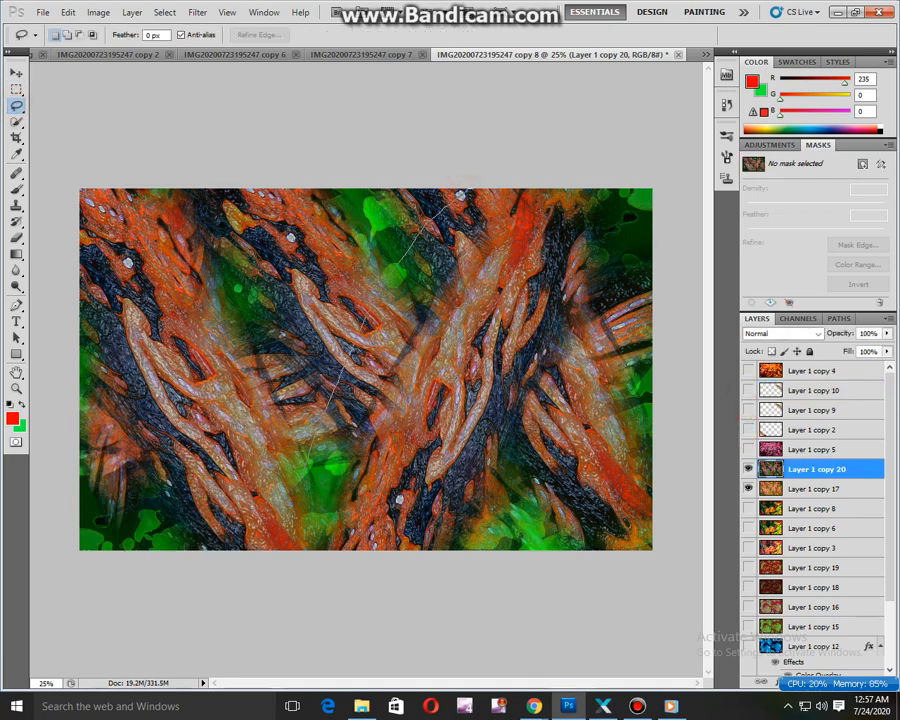
drag(458, 193, 300, 549)
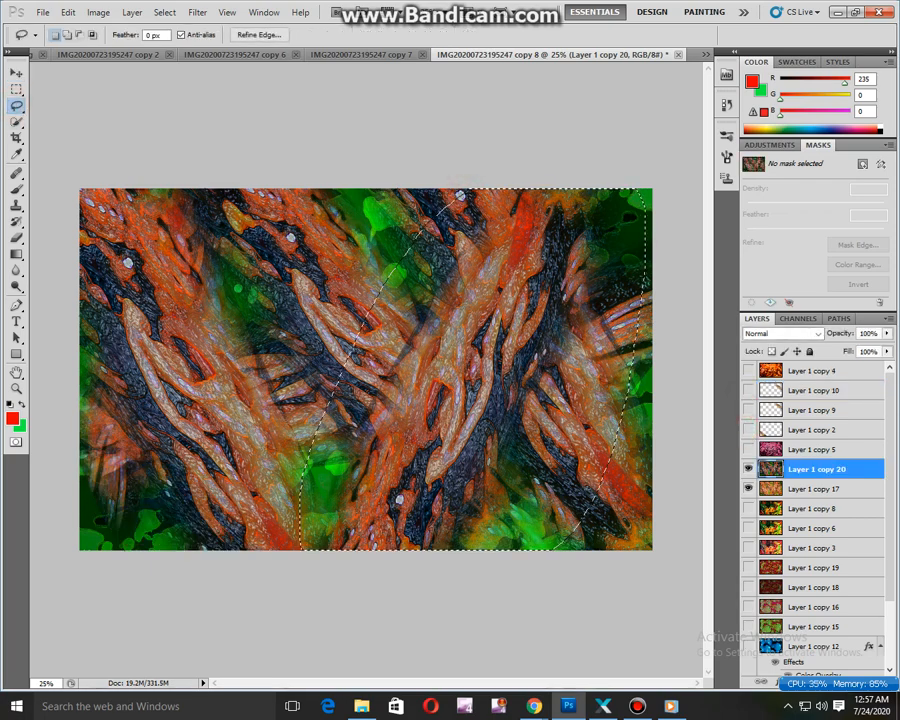
key(ctrl+j)
key(ctrl+t)
drag(637, 603, 697, 389)
key(Return)
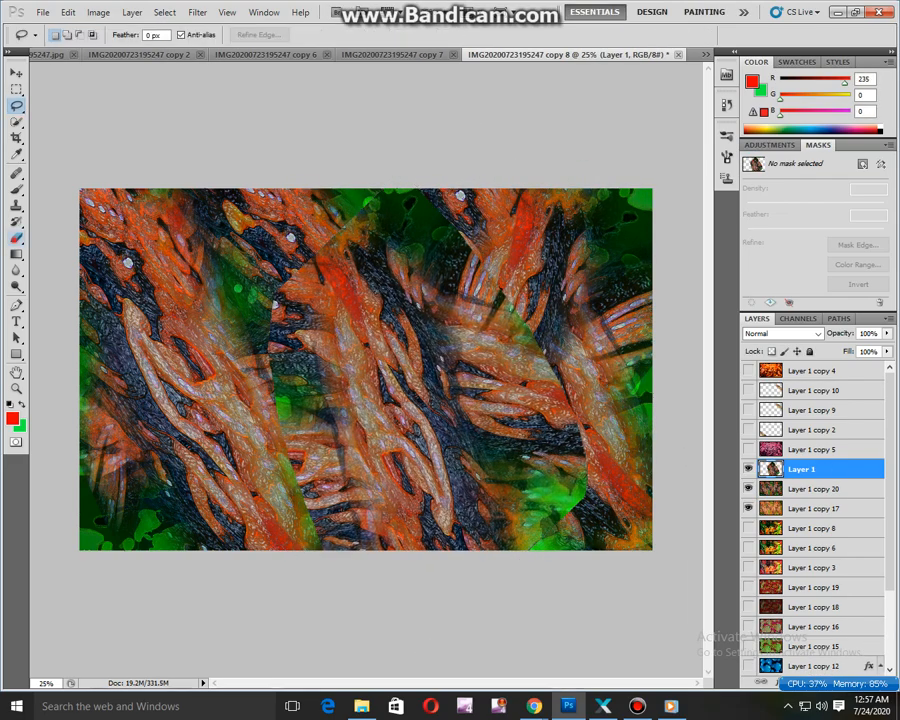
Erase the hard left and right edges of the rotated trunk on Layer 1 so it blends into the painting.
key(b)
mouse_move(560, 370)
mouse_down()
mouse_move(580, 490)
mouse_move(567, 500)
mouse_up()
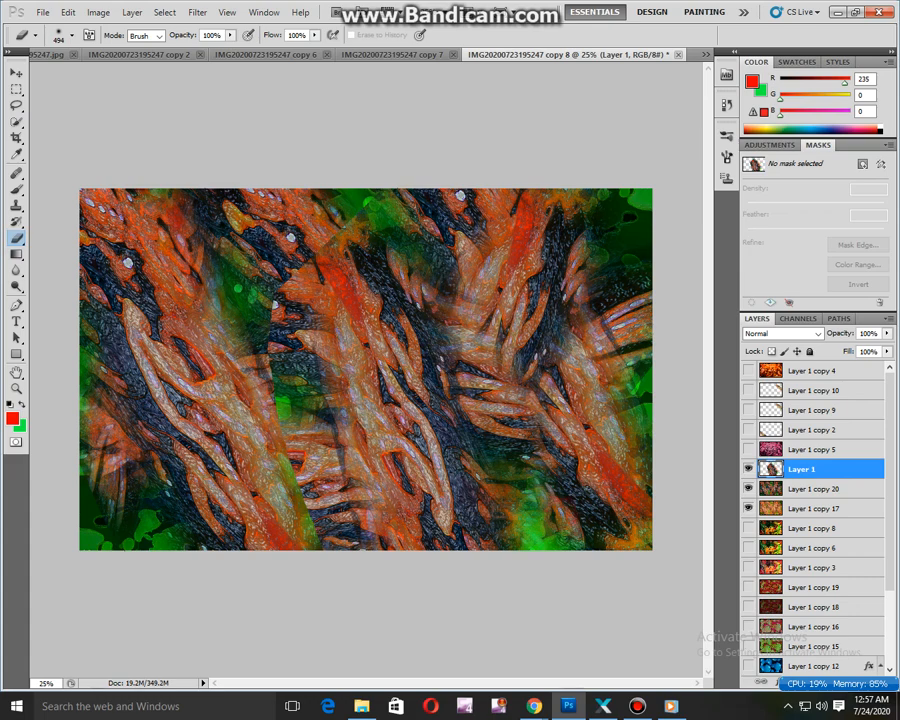
mouse_move(270, 270)
mouse_down()
mouse_move(278, 415)
mouse_move(308, 508)
mouse_up()
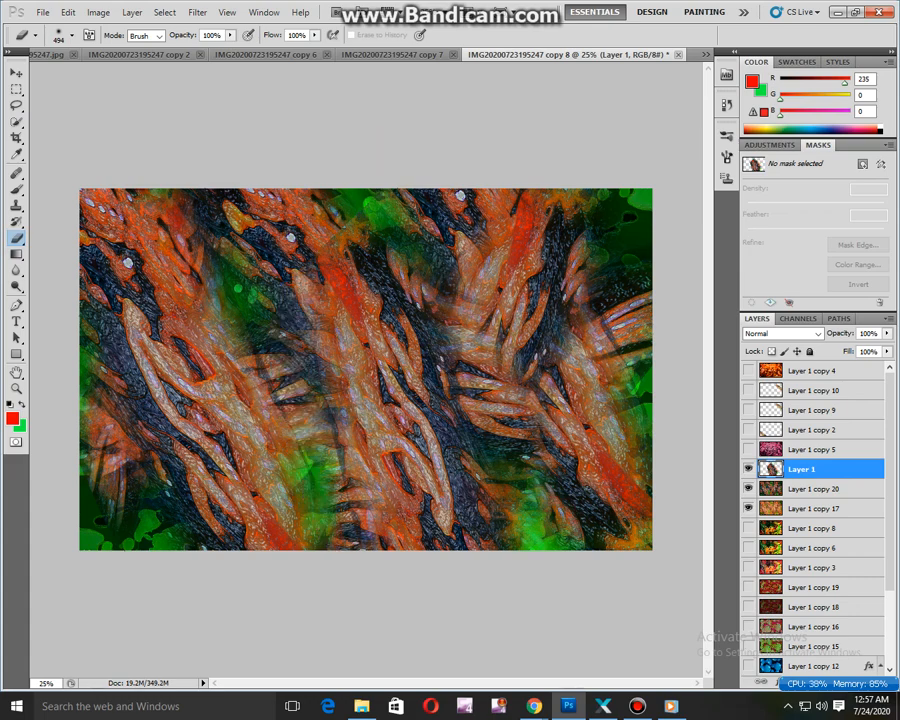
drag(481, 328, 490, 478)
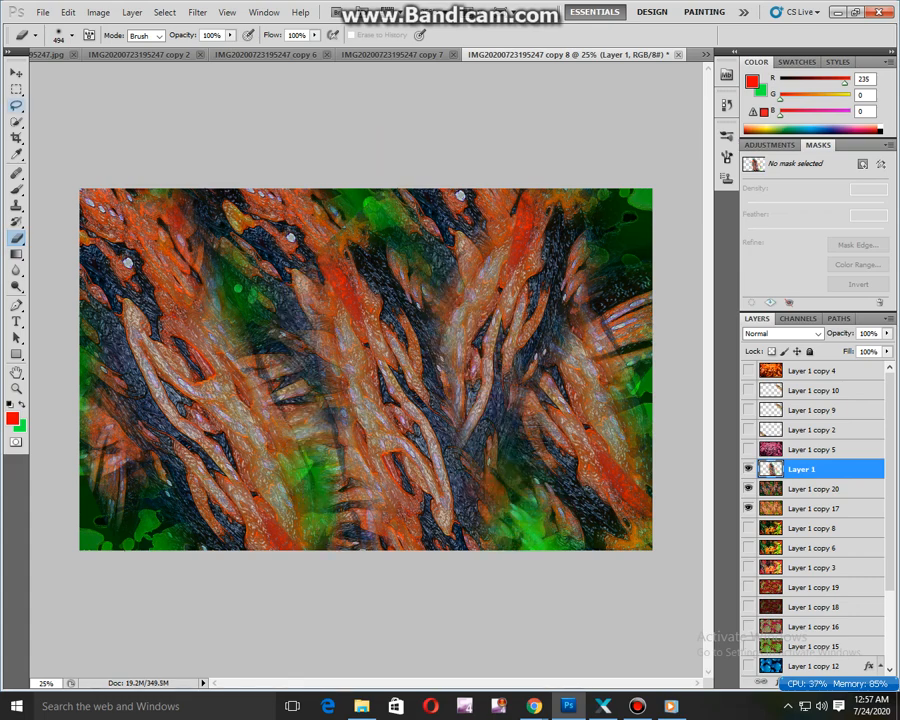
Move Layer 1 to the painting's lower-right side, scale it to 77.75%, and rotate it -10.74°.
key(v)
drag(369, 453, 472, 468)
key(ctrl+t)
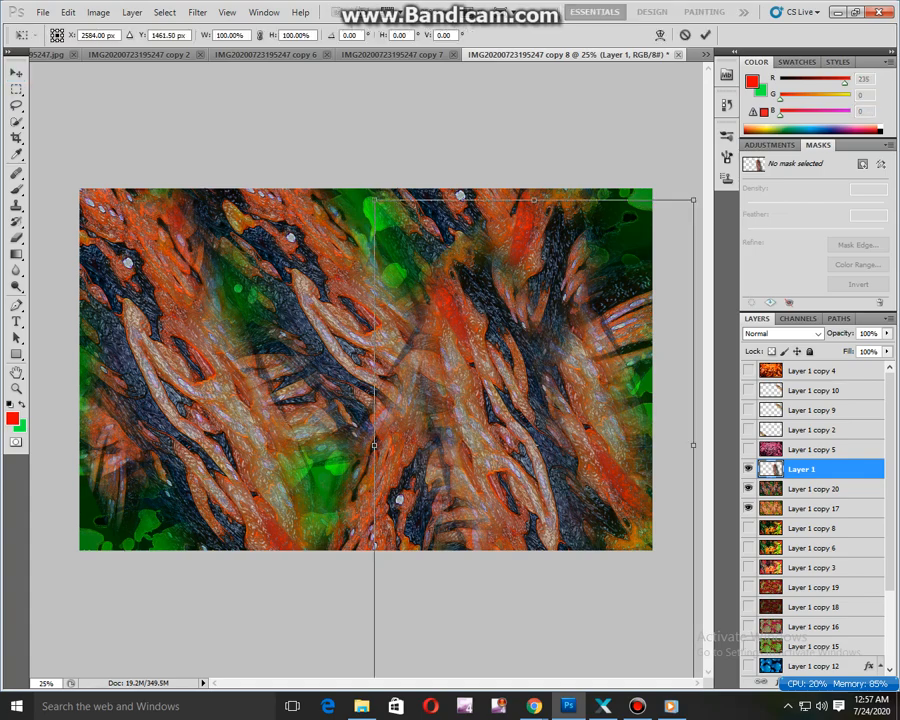
drag(375, 201, 423, 274)
drag(520, 430, 576, 395)
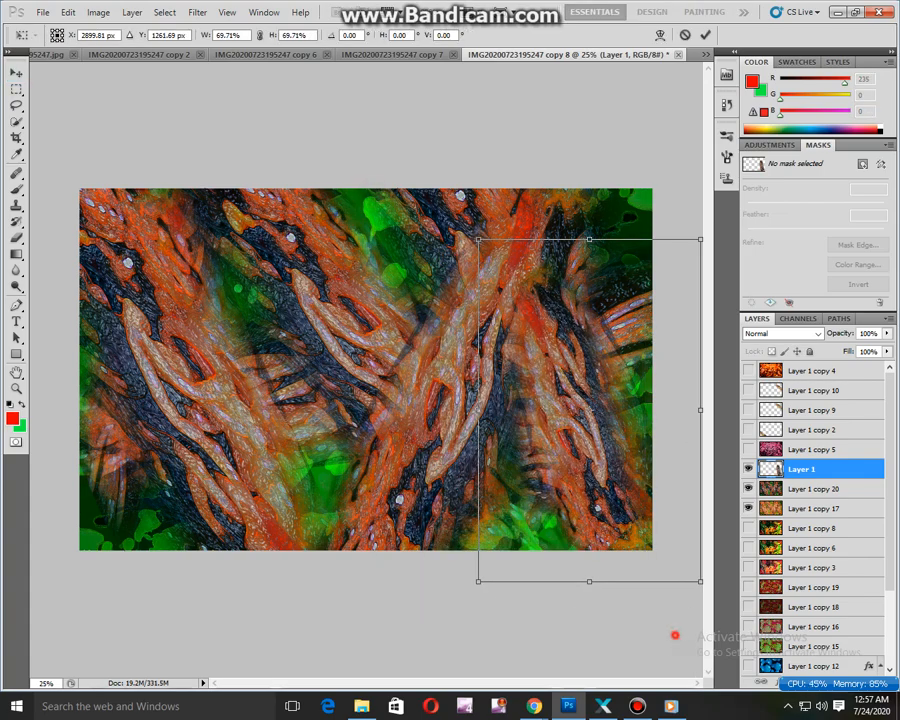
drag(673, 633, 713, 615)
drag(512, 598, 503, 620)
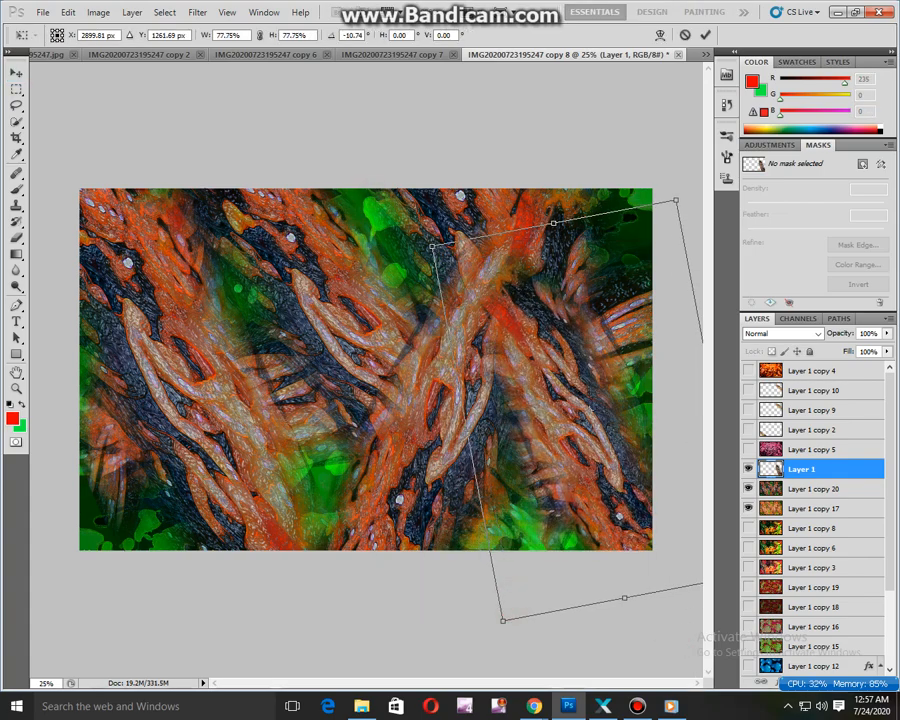
key(Return)
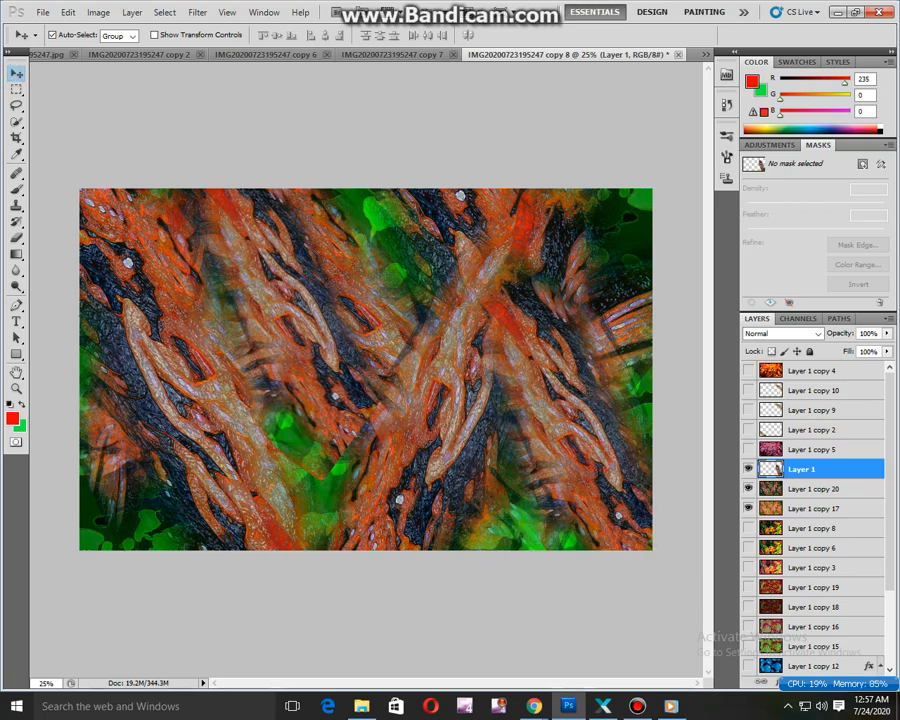
Duplicate Layer 1, then rotate, resize and place the copy along the painting's lower-left edge.
key(ctrl+j)
key(ctrl+t)
drag(400, 583, 401, 37)
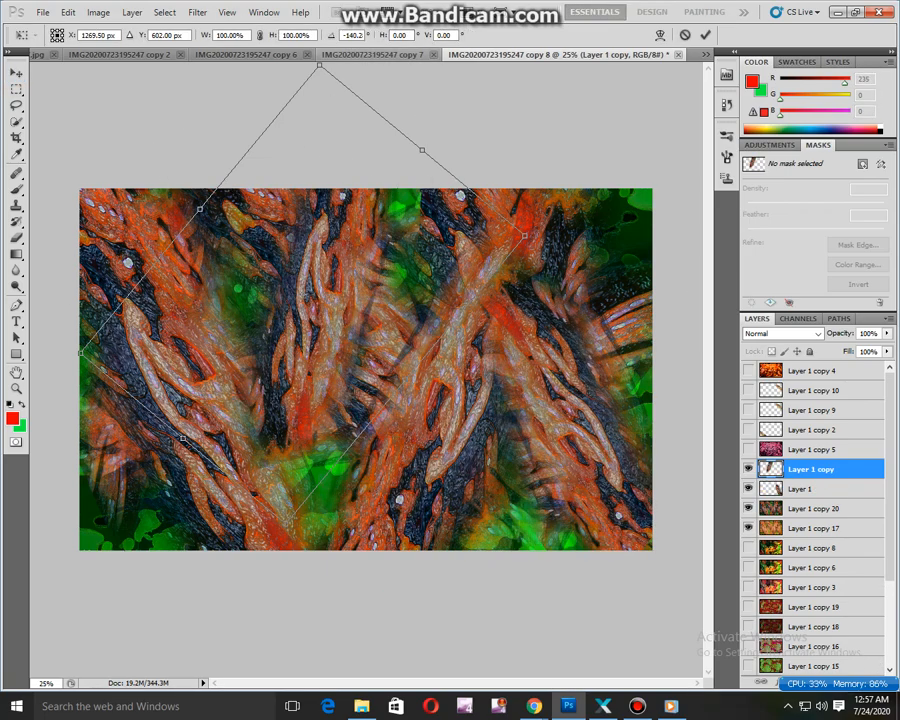
drag(525, 236, 585, 145)
drag(321, 277, 109, 443)
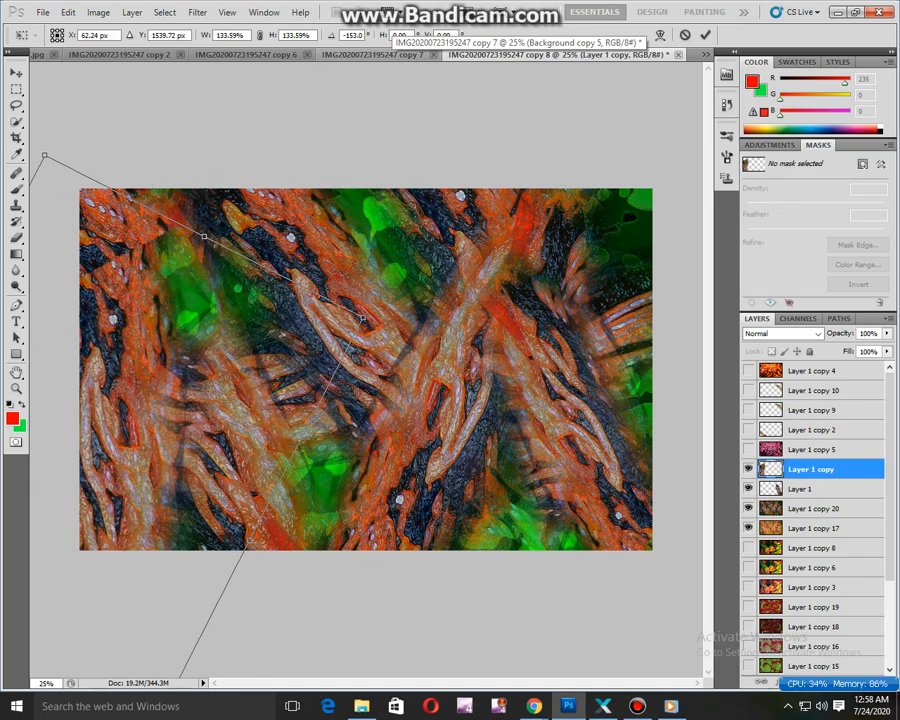
drag(45, 155, 12, 288)
key(Return)
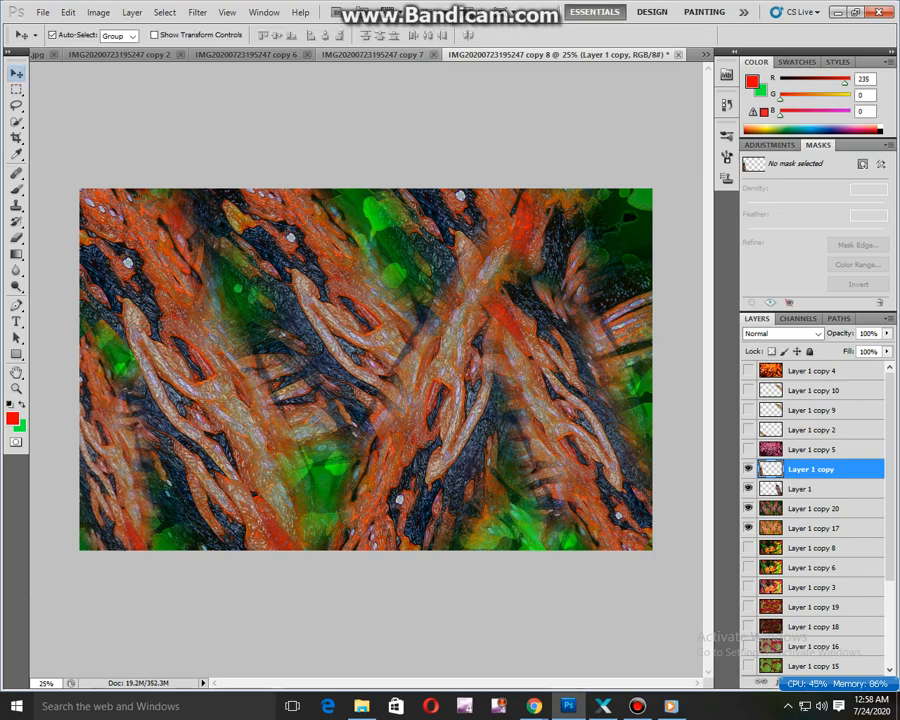
Duplicate the lower-left trunk from Layer 1 copy and place the duplicate along the painting's upper-right edge.
key(e)
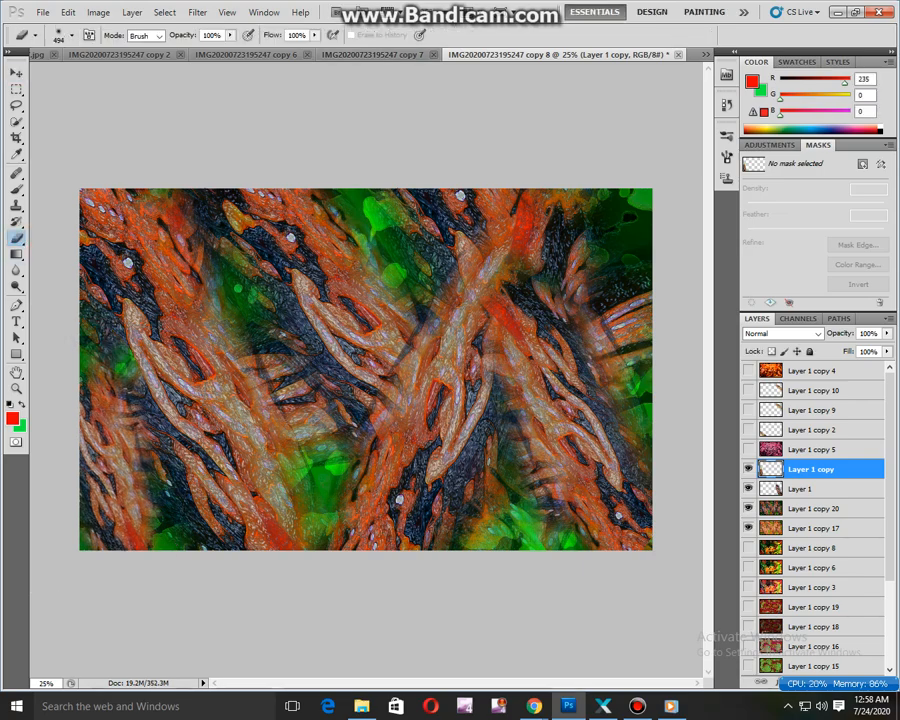
click(15, 72)
mouse_move(411, 390)
mouse_down()
mouse_move(478, 288)
mouse_move(511, 273)
mouse_up()
key(ctrl+j)
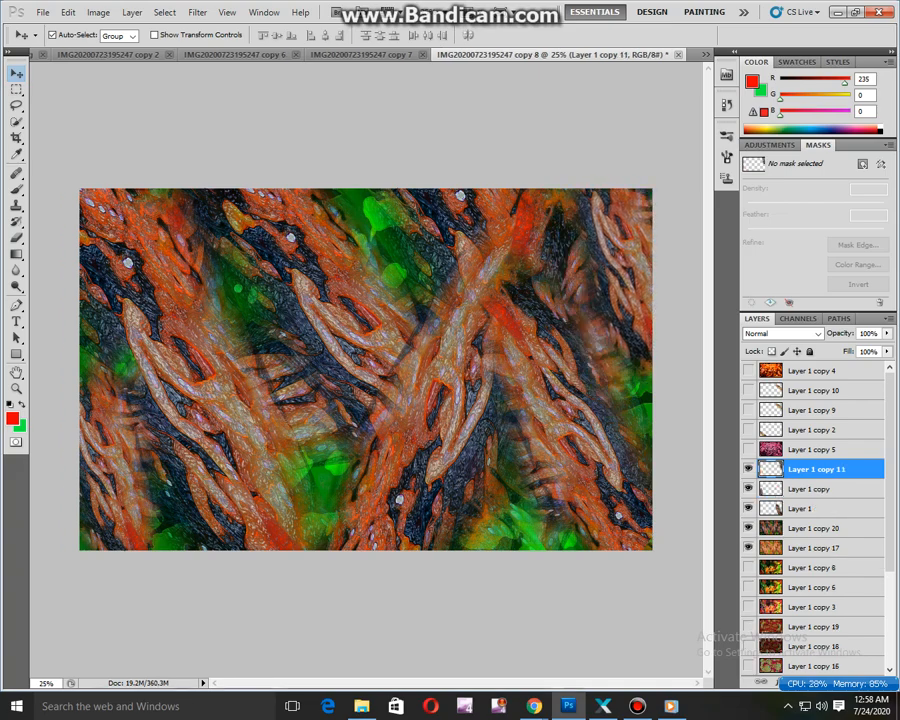
Duplicate the upper-right trunk, scale the duplicate down, and place it over the lower part of the central trunk.
drag(625, 240, 303, 412)
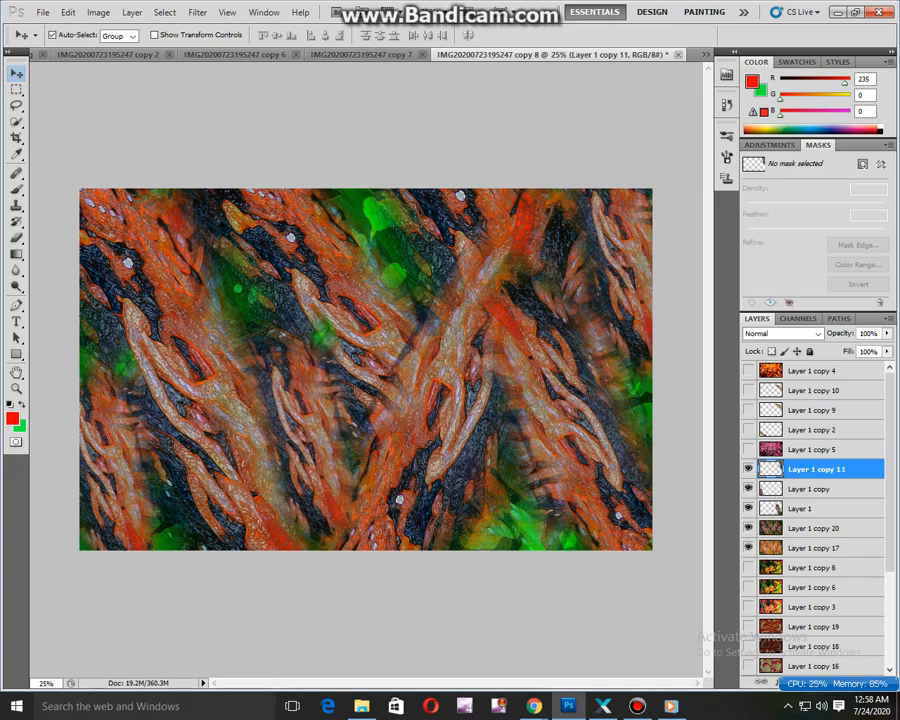
key(ctrl+j)
key(ctrl+t)
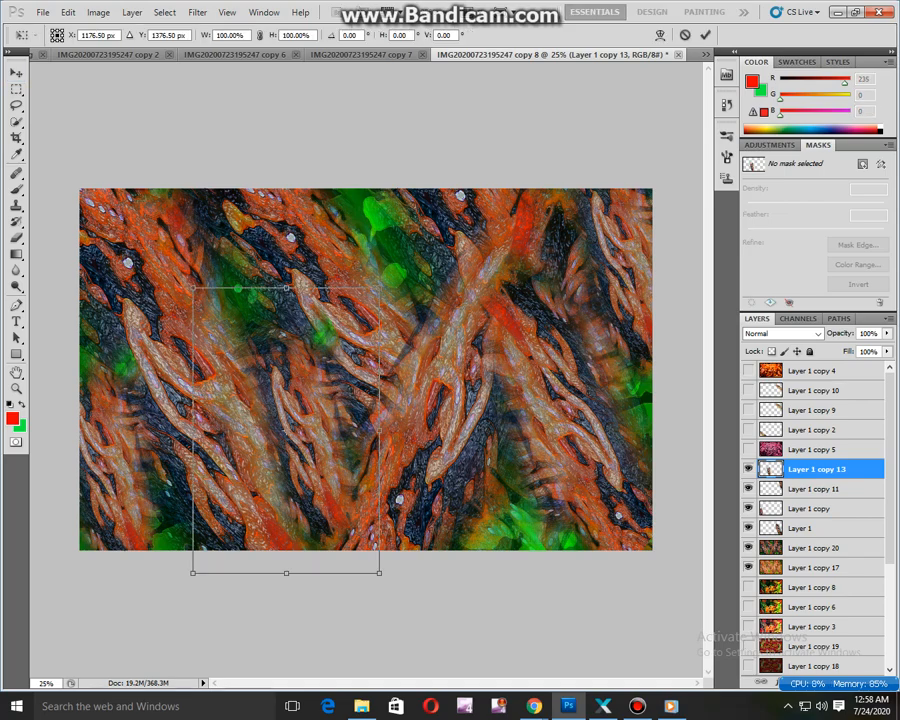
drag(193, 288, 229, 342)
key(Return)
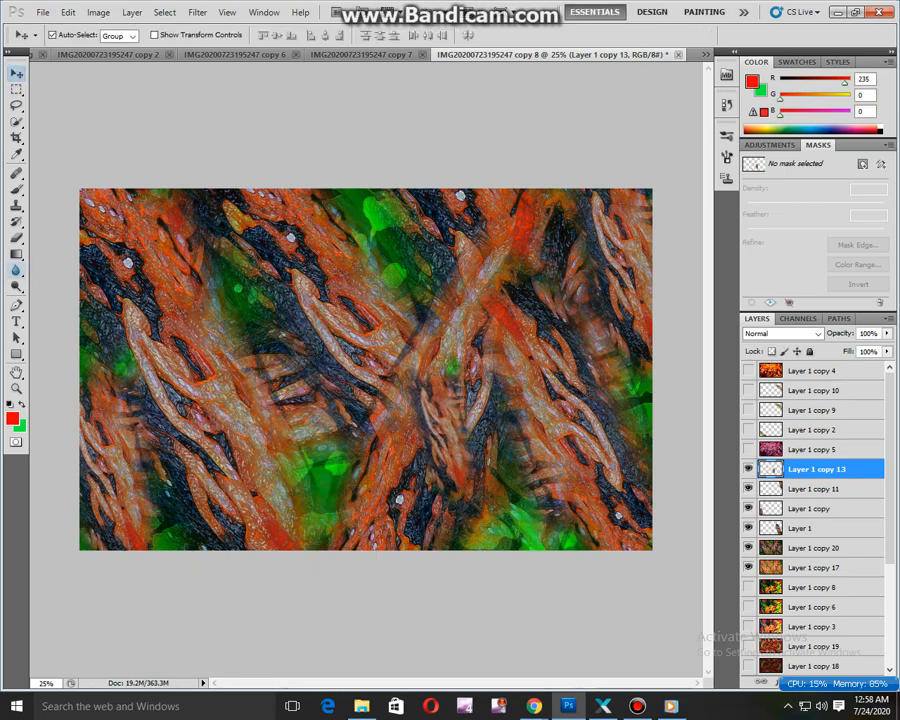
Soften the edges of the small trunk on Layer 1 copy 13 with the Eraser, and adjust its Color Balance with levels 100 and -55.
click(15, 237)
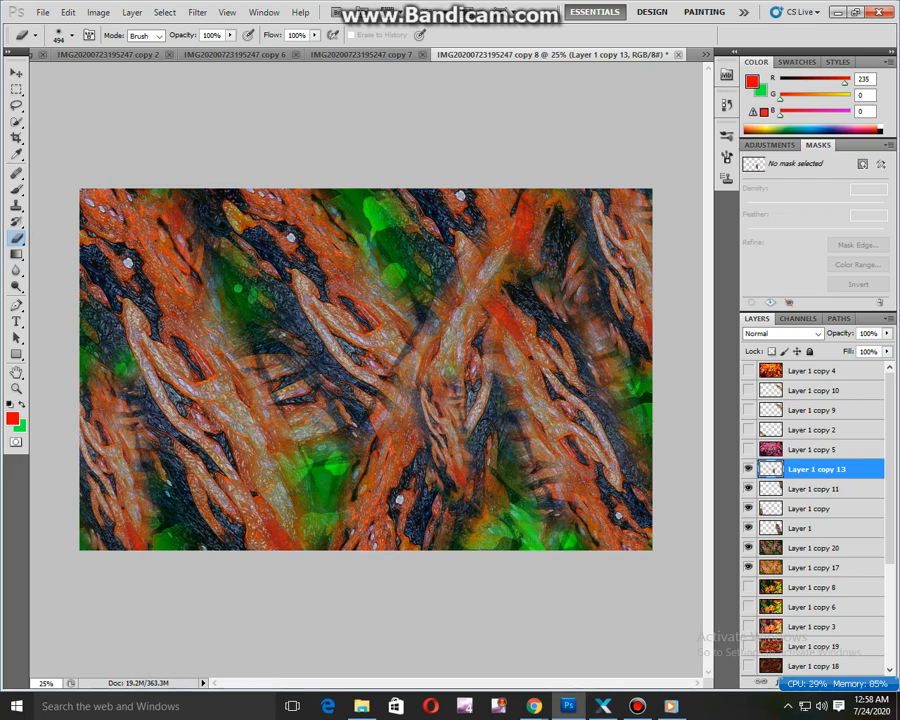
key(ctrl+b)
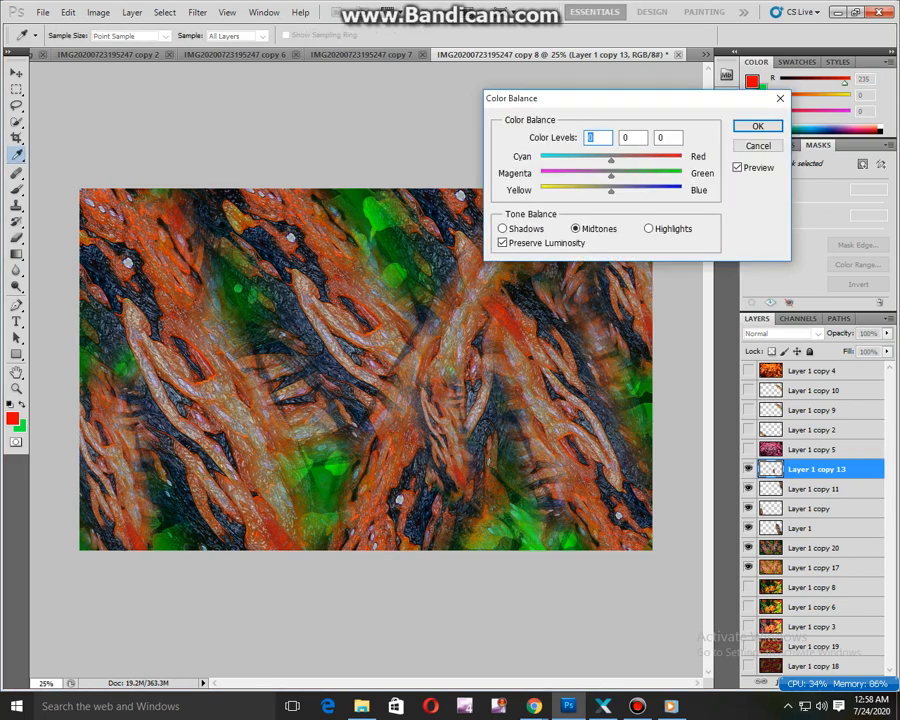
text(100)
text(-55)
key(Return)
Shift the hue of Layer 1 copy 13 with Hue/Saturation, entering +20 and raising it further until the small trunk turns yellow.
key(ctrl+u)
drag(640, 151, 632, 150)
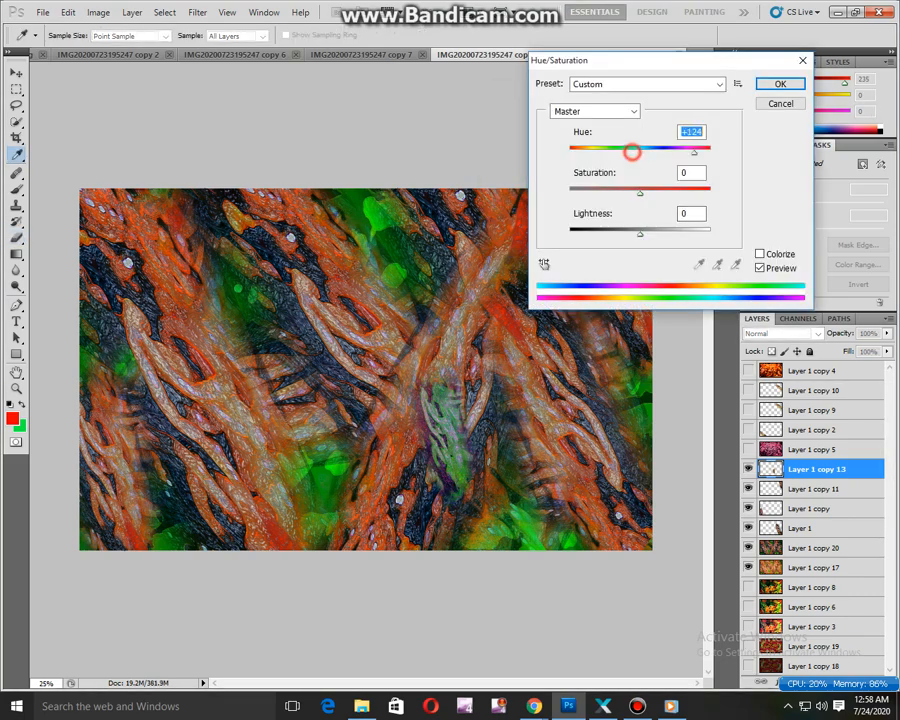
text(20)
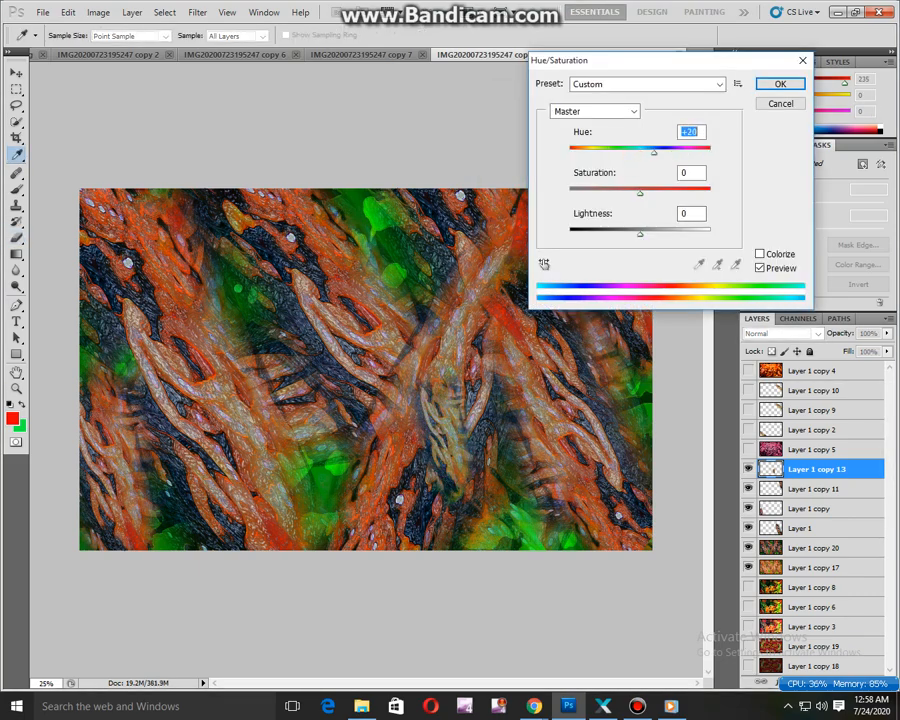
key(Up)
key(Up)
key(Up)
key(Up)
key(Up)
key(Up)
key(Up)
key(Up)
key(Up)
key(Up)
key(Up)
key(Return)
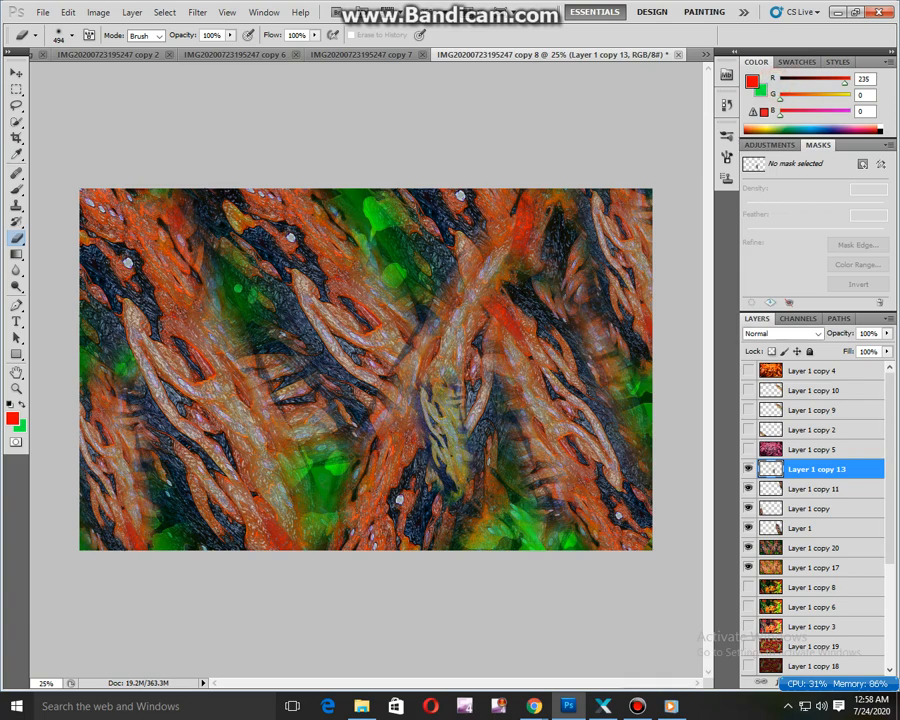
Rotate the small yellow trunk about 29°, lengthen it, and fit it along the central trunk's dark gap.
key(ctrl+t)
drag(300, 360, 355, 268)
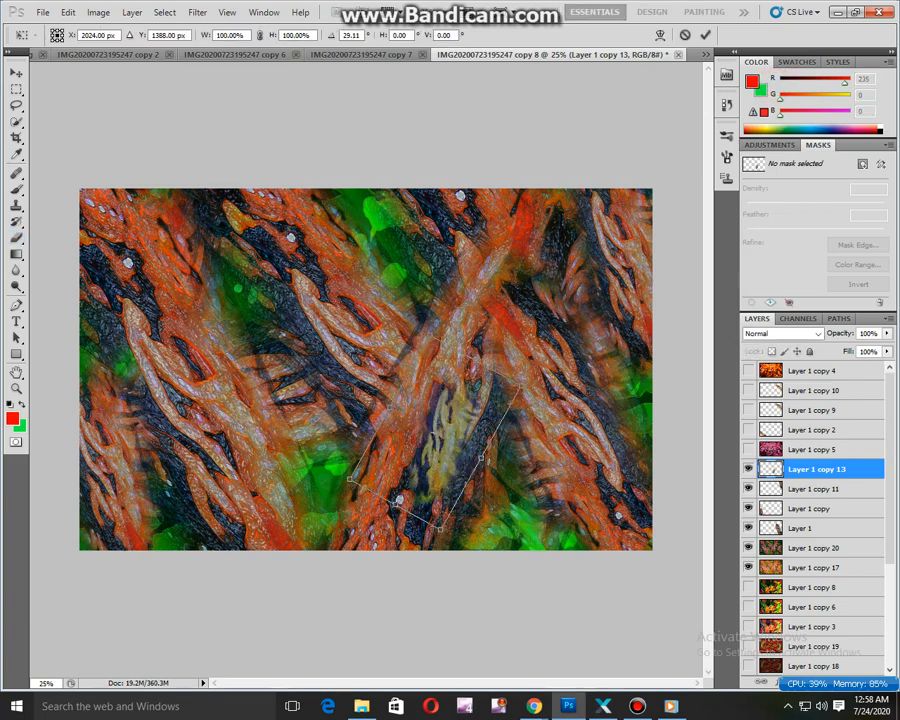
drag(440, 528, 442, 560)
drag(496, 465, 473, 452)
key(Return)
key(b)
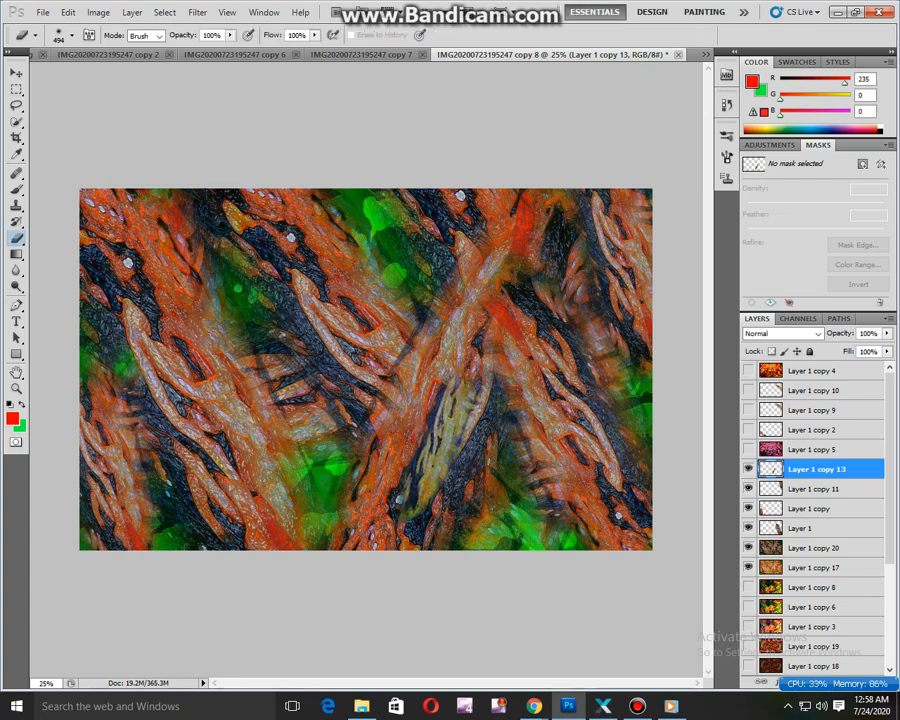
Duplicate the yellow trunk onto the upper-middle branch and rotate the duplicate -52° to follow that branch.
key(v)
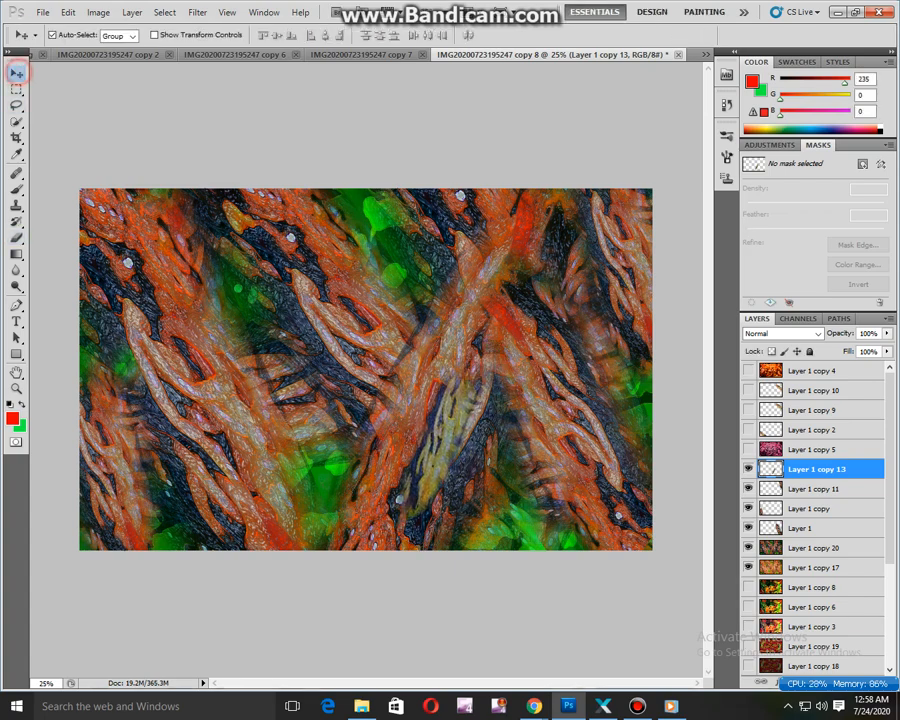
drag(445, 427, 314, 325)
key(ctrl+t)
drag(380, 424, 428, 310)
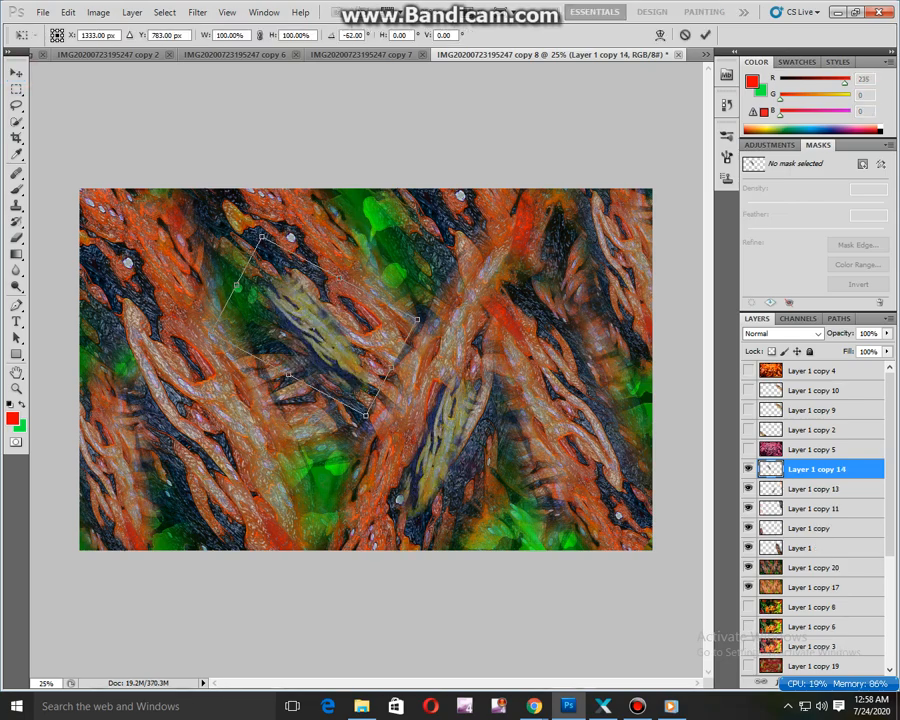
Duplicate the yellow upper-middle trunk onto the large left-hand branch and rotate the duplicate to match that branch's slant.
drag(322, 326, 200, 350)
key(Return)
key(ctrl+j)
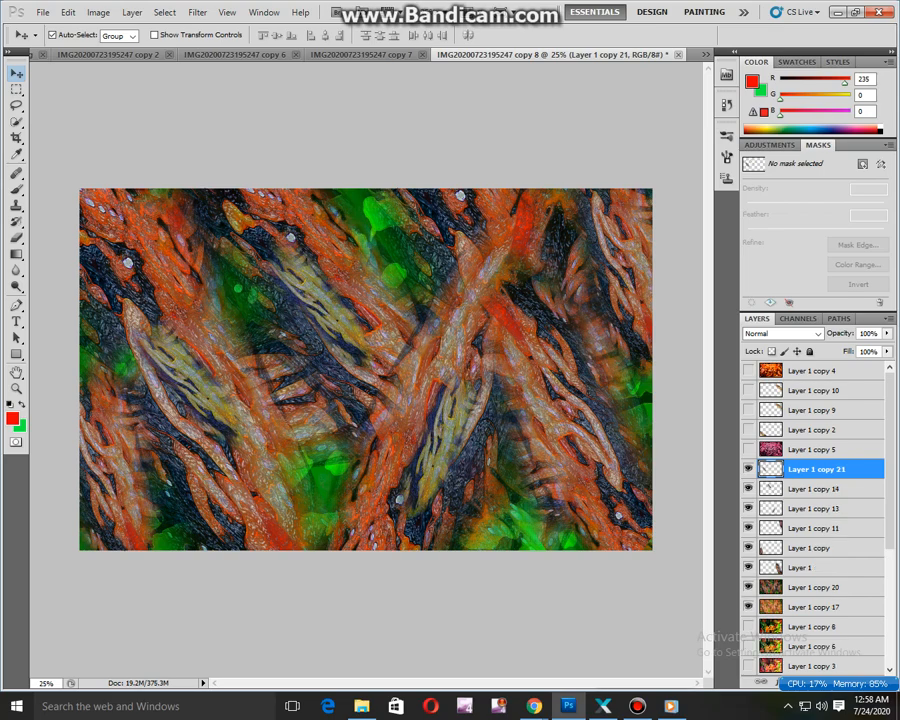
key(ctrl+t)
key(Return)
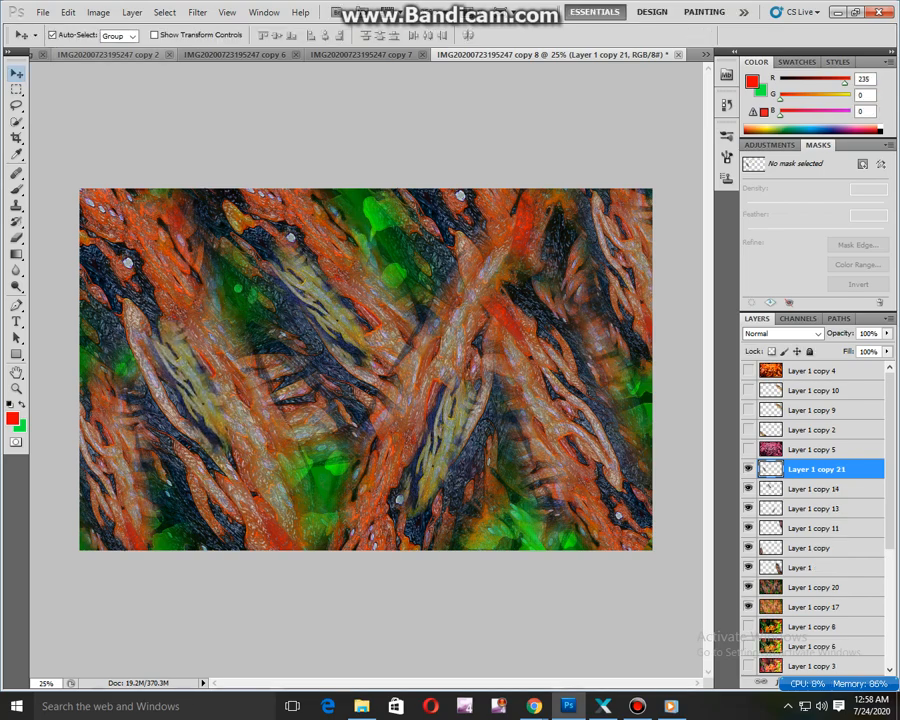
Add a Color Overlay layer style to Layer 1 copy 21 and set its blend mode to Hue.
click(131, 12)
click(183, 88)
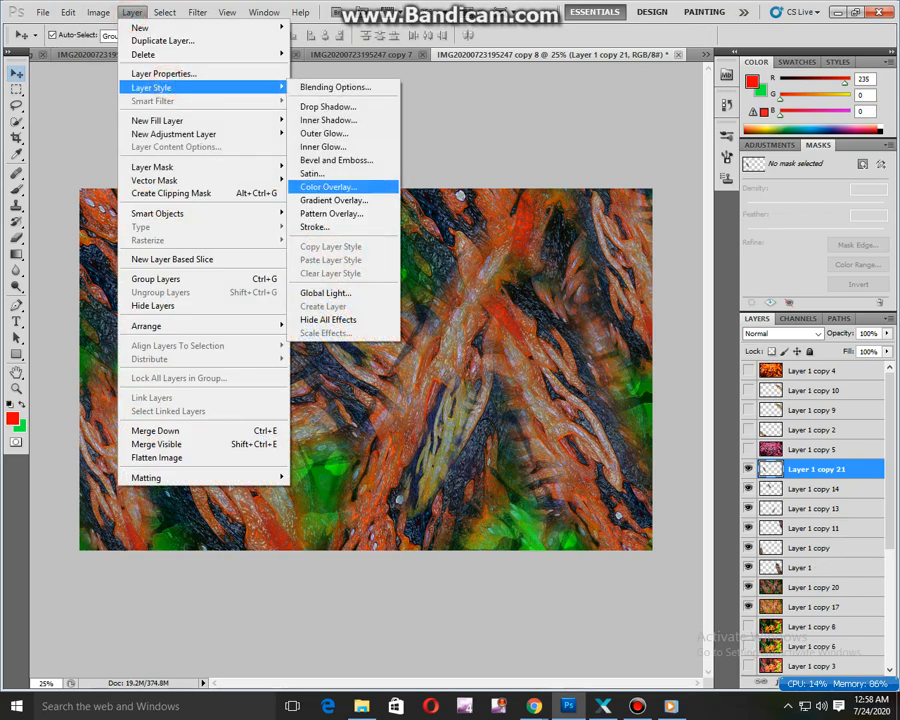
click(330, 187)
click(707, 151)
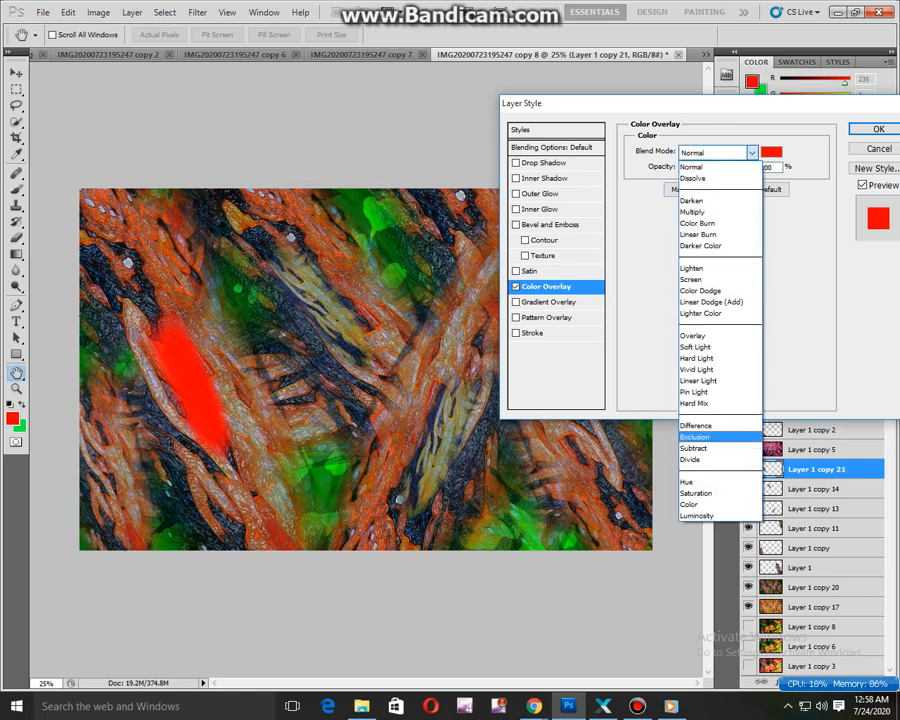
click(692, 484)
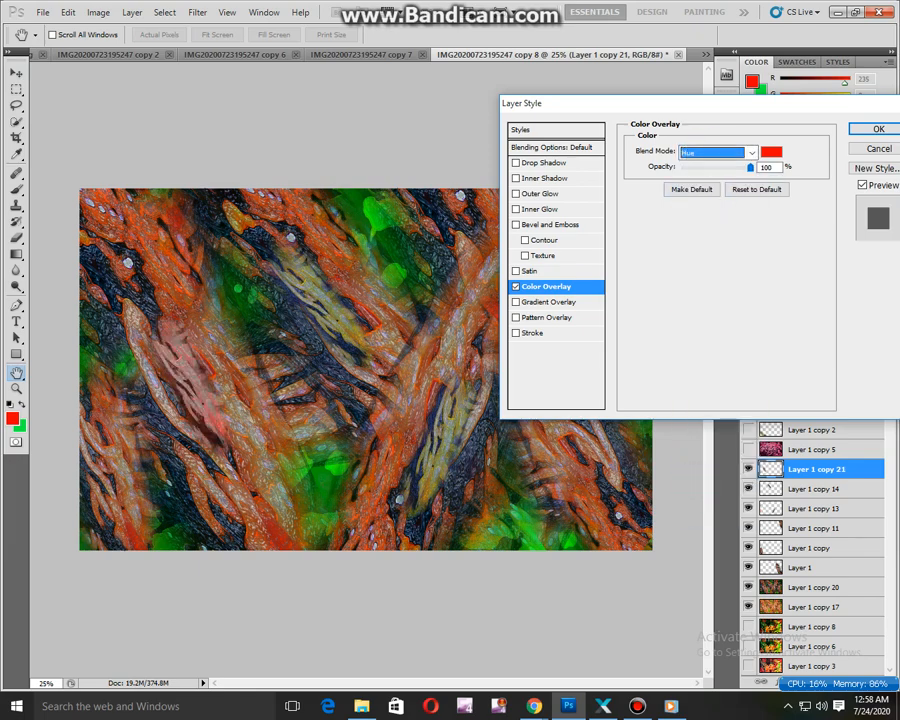
key(Down)
key(Down)
key(Down)
click(707, 151)
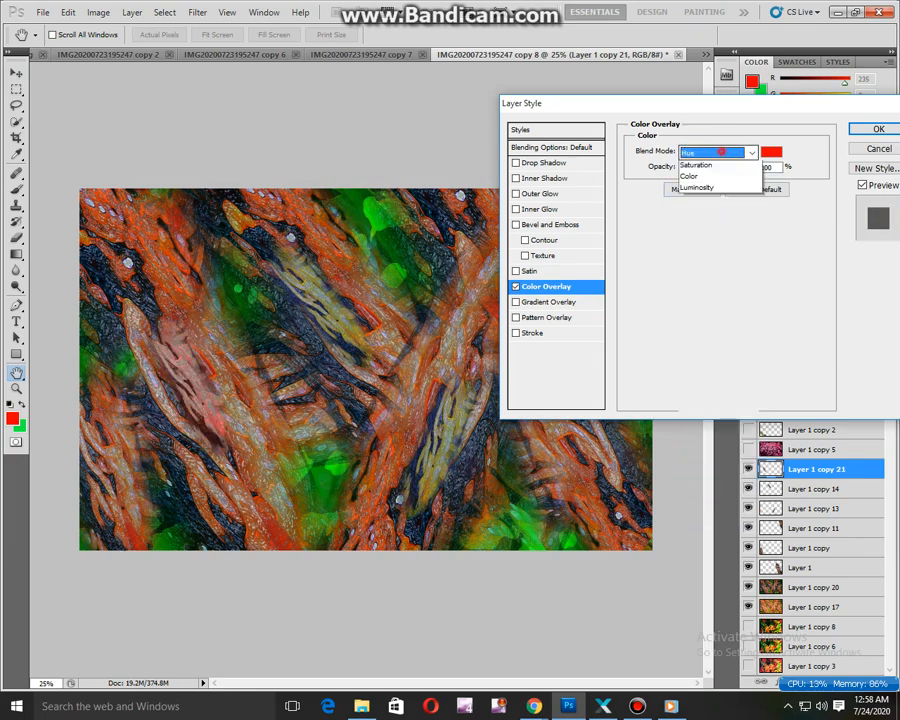
click(692, 481)
Try magenta, green and gold overlay colours, choose a vivid blue-violet for the Color Overlay, and apply the layer style.
click(771, 152)
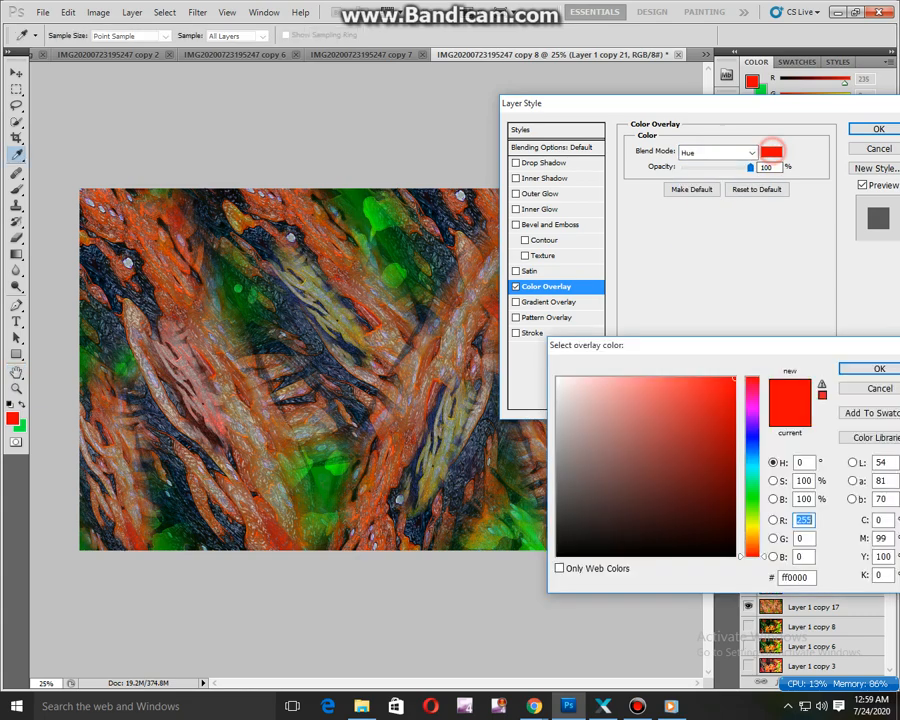
click(748, 457)
mouse_move(748, 457)
mouse_down()
mouse_move(748, 401)
mouse_move(709, 532)
mouse_move(637, 492)
mouse_move(581, 487)
mouse_up()
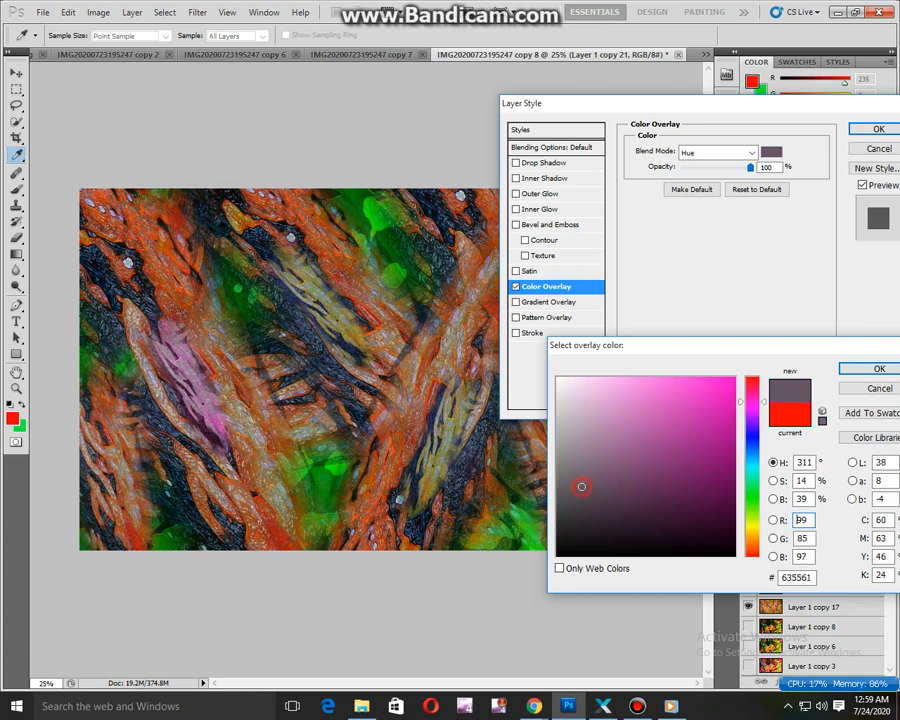
click(726, 440)
click(748, 492)
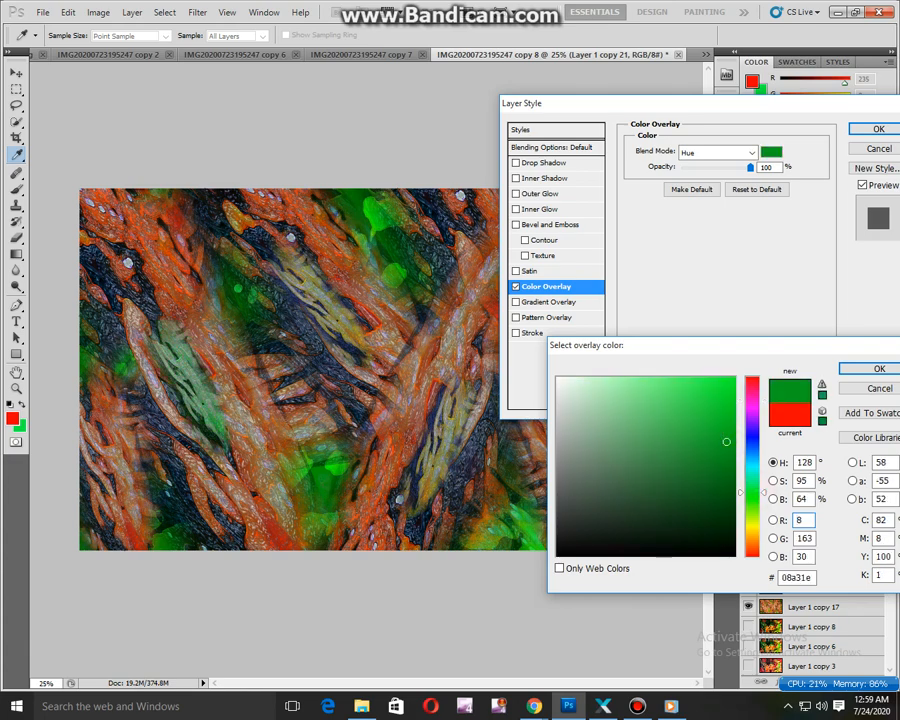
click(748, 534)
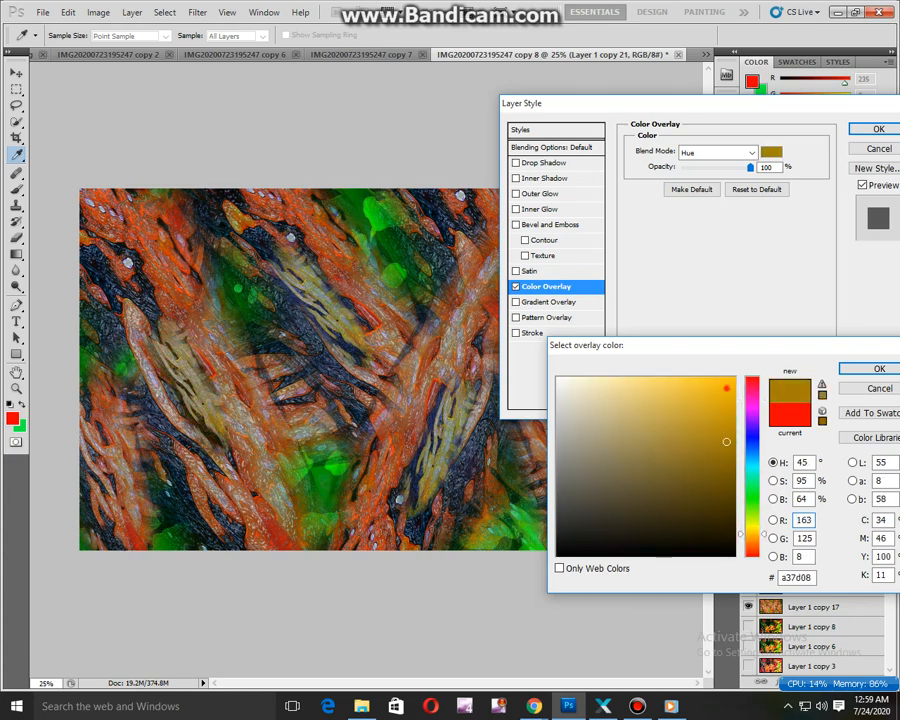
click(726, 388)
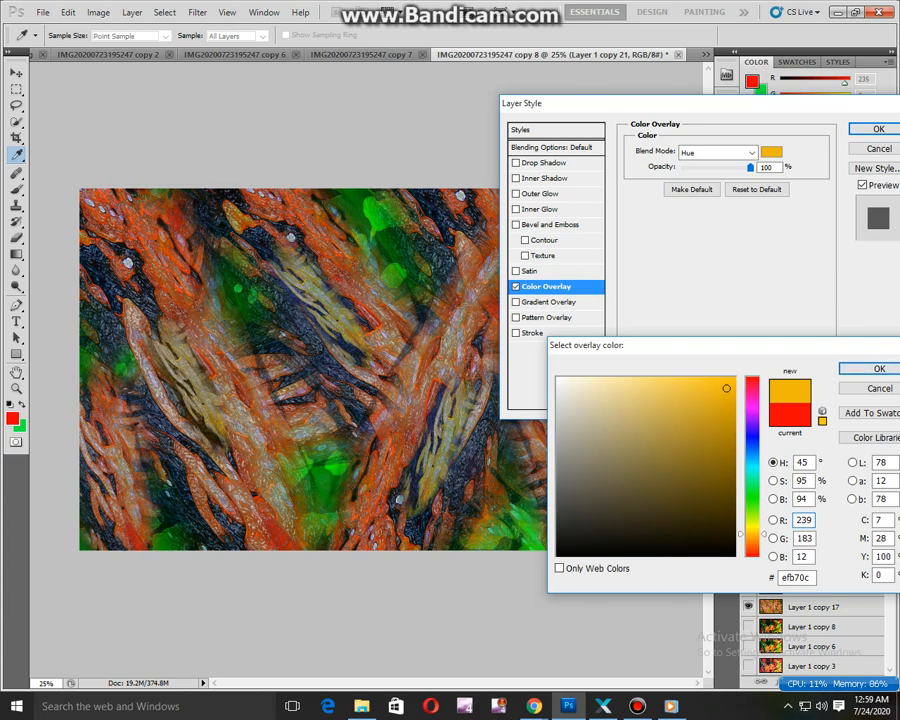
click(750, 429)
click(879, 369)
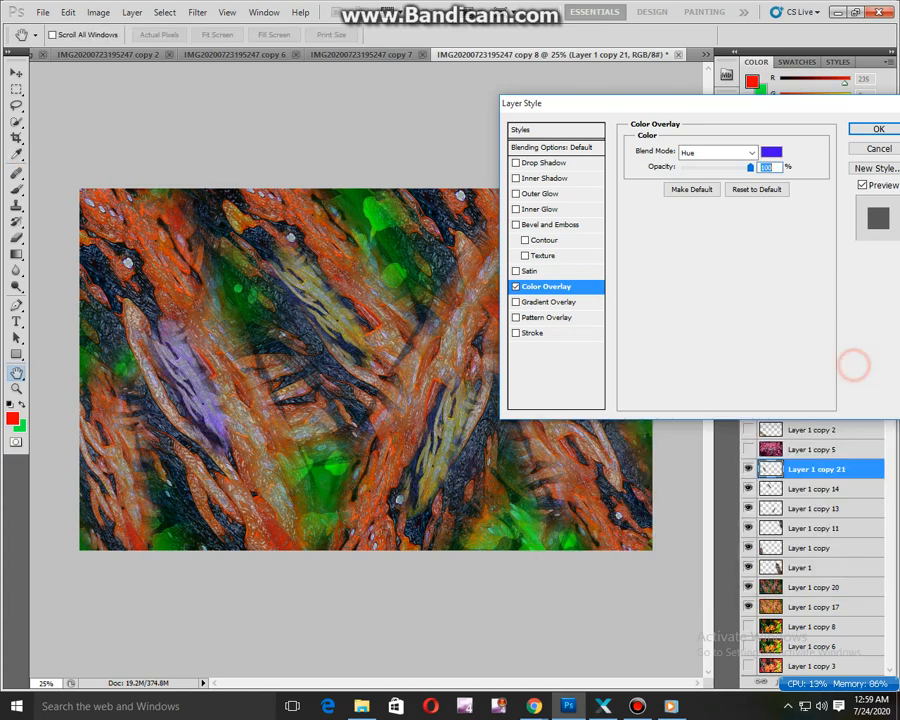
click(877, 129)
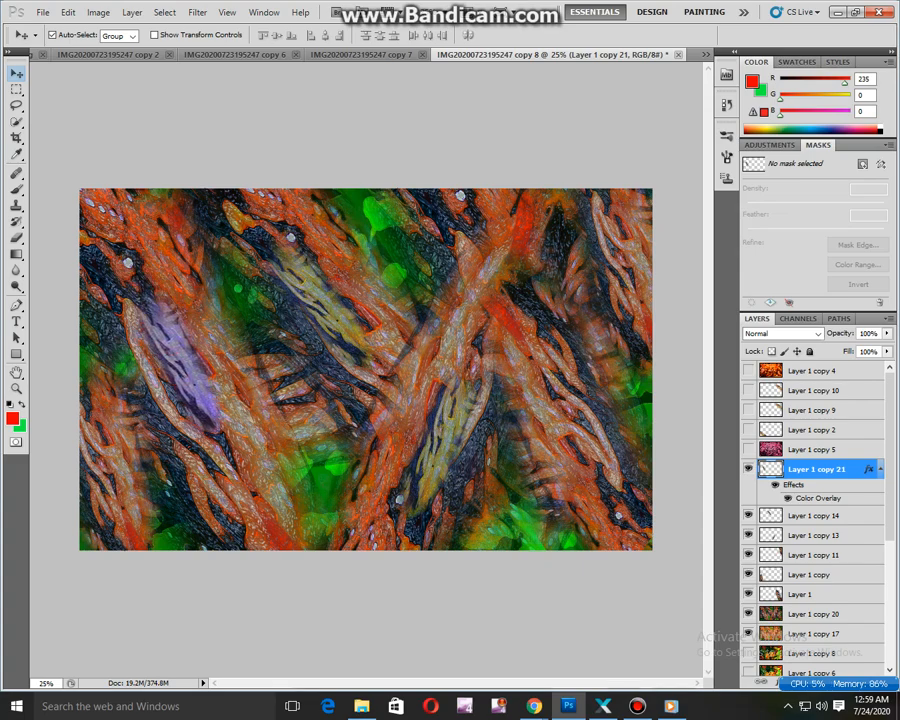
Increase the contrast of Layer 1 copy 21 with Levels, setting the input levels to 16, 0.62 and 204.
key(ctrl+l)
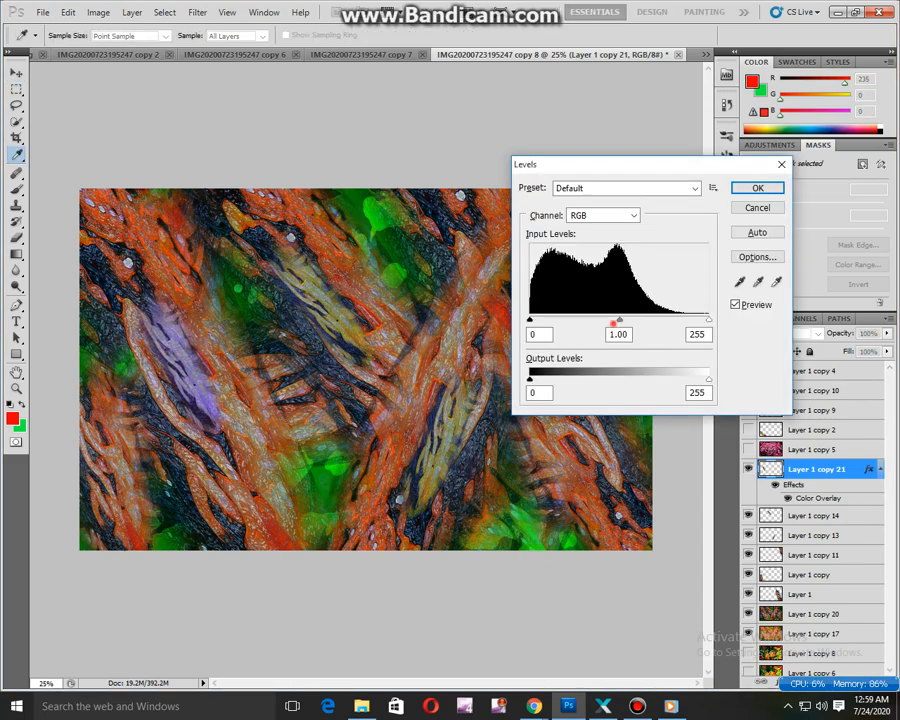
drag(619, 319, 651, 319)
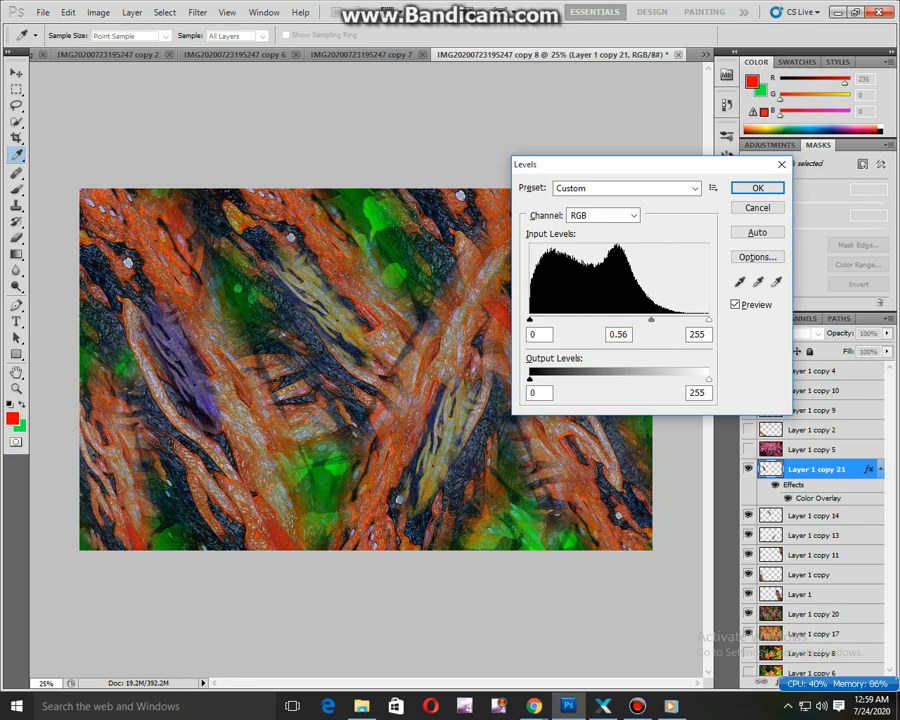
mouse_move(529, 319)
mouse_down()
mouse_move(557, 319)
mouse_move(541, 319)
mouse_up()
drag(708, 319, 673, 319)
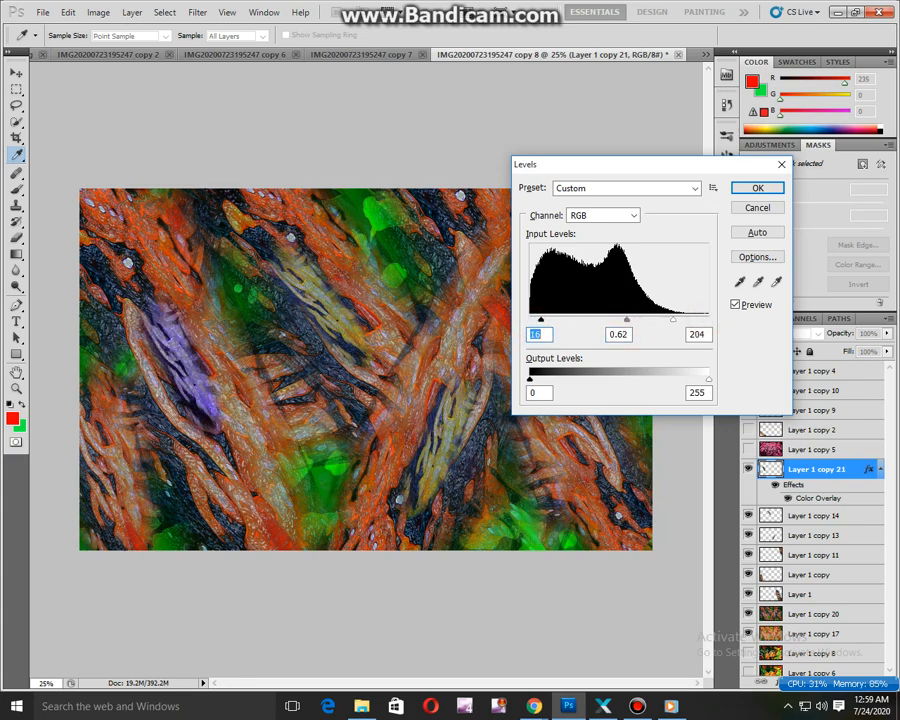
click(757, 187)
Duplicate the purple trunk, rotate the duplicate to lean the opposite way, and place it over the central trunk.
key(v)
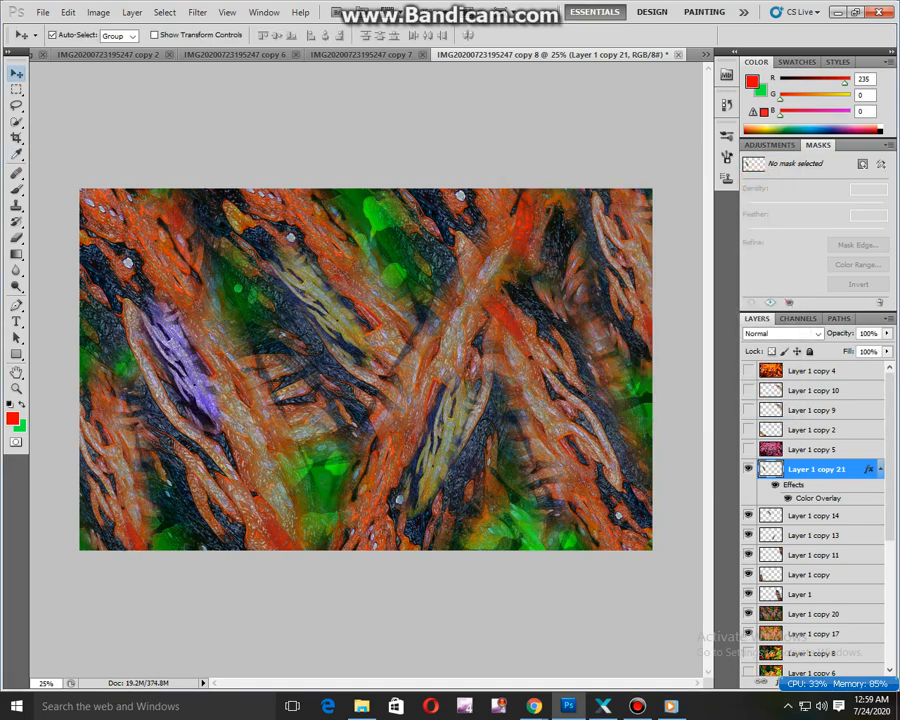
key(ctrl+j)
key(ctrl+t)
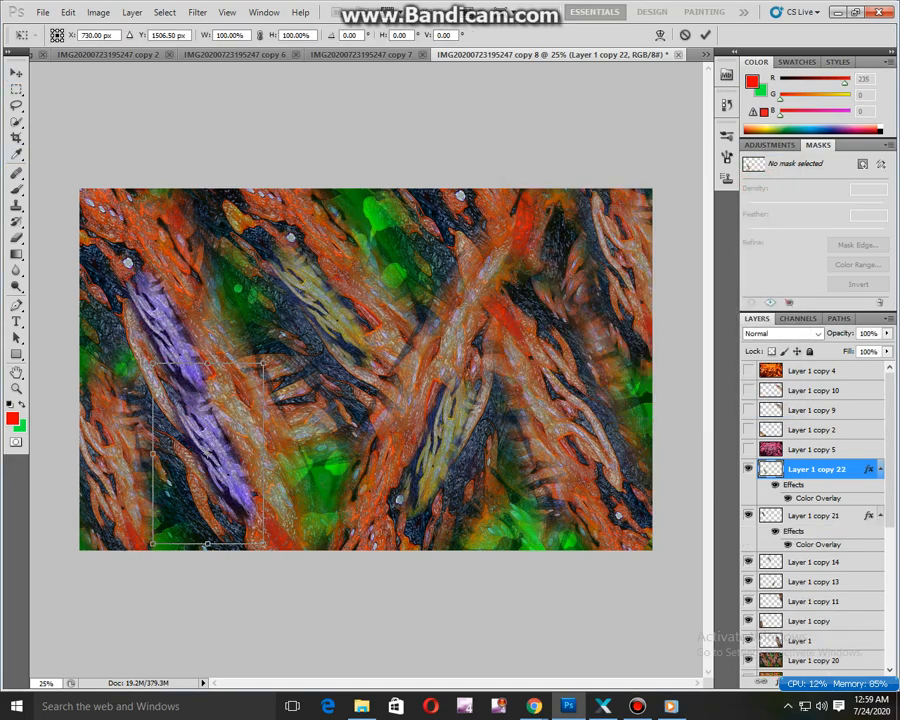
drag(289, 529, 202, 565)
mouse_move(183, 478)
mouse_down()
mouse_move(521, 352)
mouse_move(447, 377)
mouse_move(359, 467)
mouse_up()
key(Return)
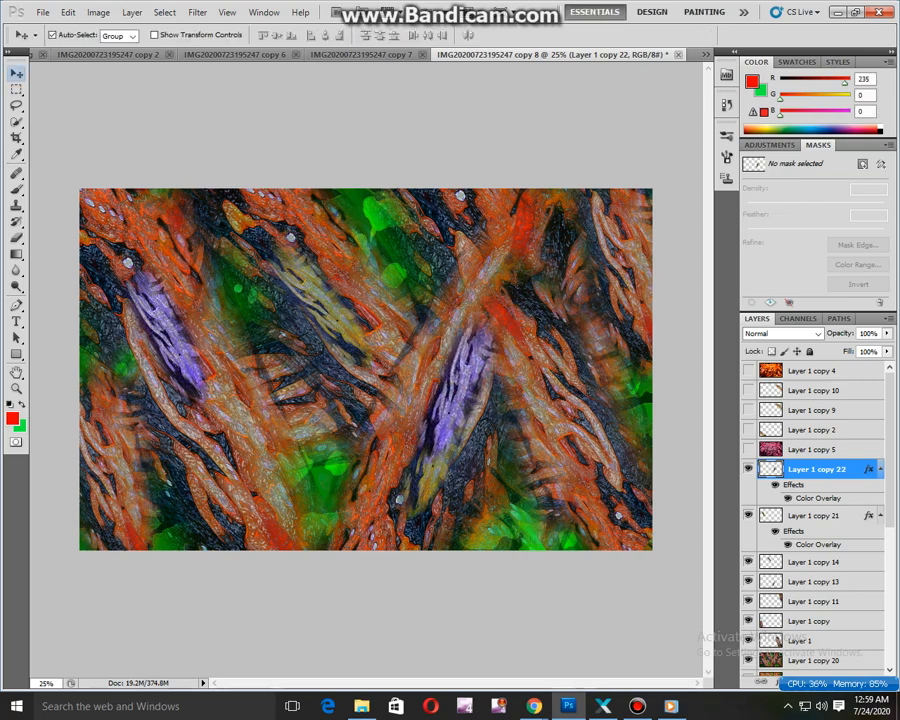
Duplicate the central purple trunk, rotate the duplicate to -174.8°, and combine it with the original in Layer 1 copy 22.
key(ctrl+j)
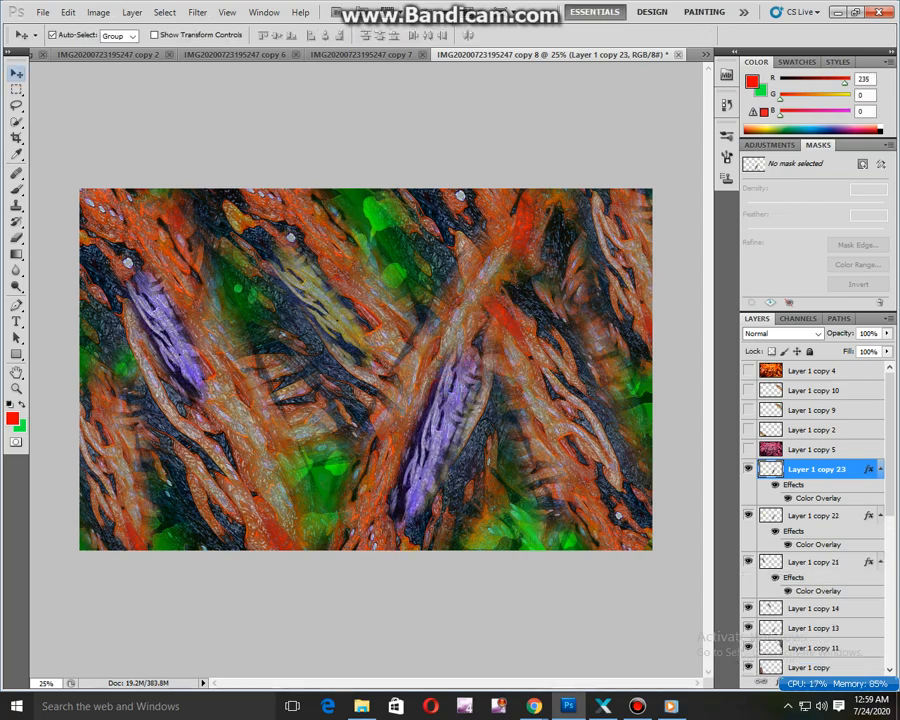
key(ctrl+t)
mouse_move(532, 608)
mouse_down()
mouse_move(442, 552)
mouse_move(557, 466)
mouse_up()
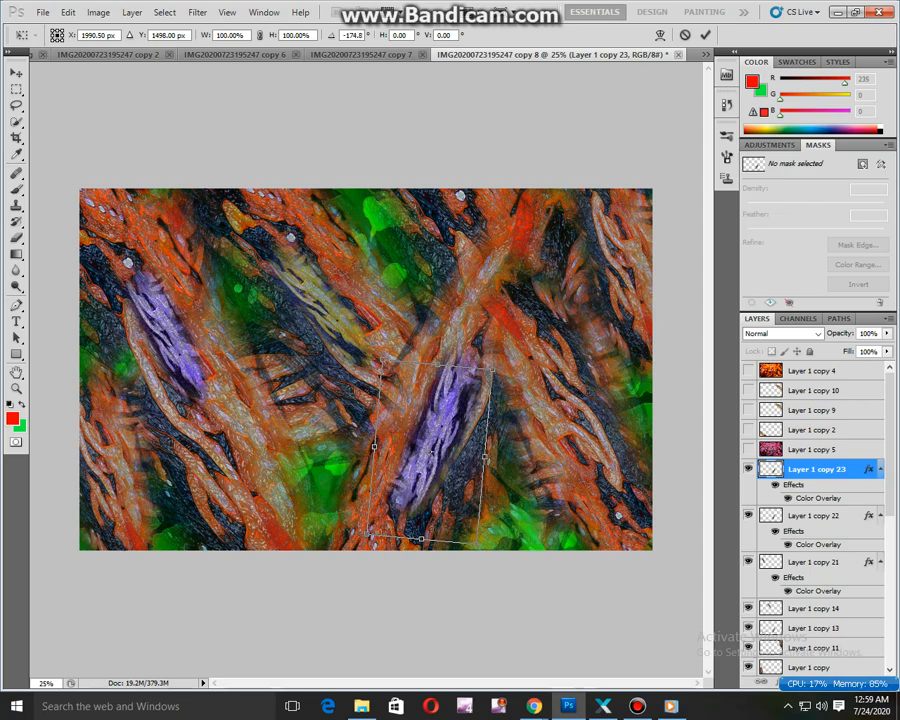
key(Return)
key(Delete)
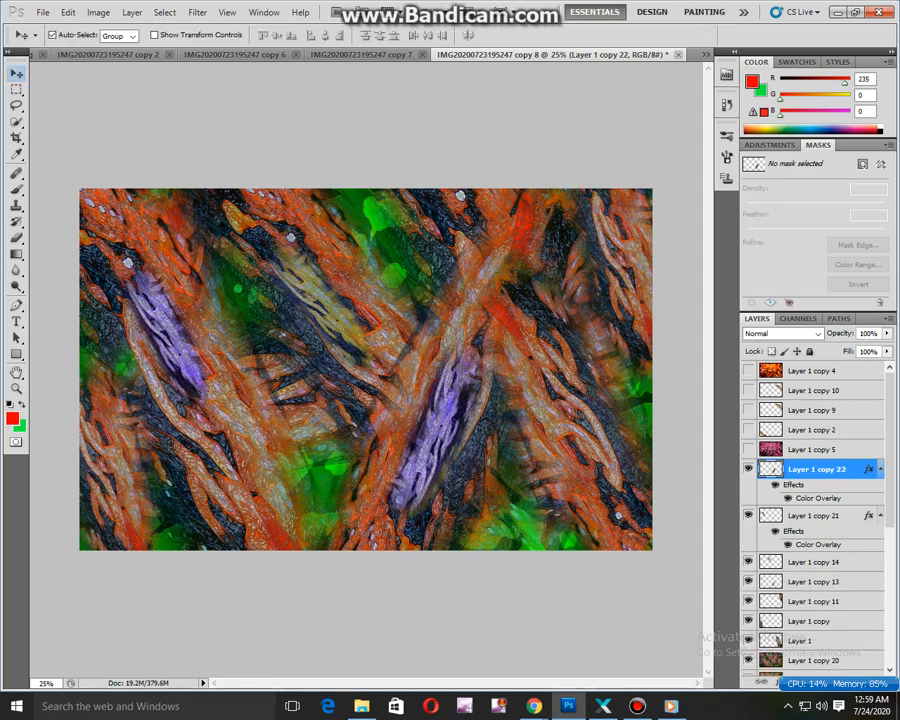
Duplicate Layer 1 copy 22 and merge the duplicate with the original into a single layer.
key(ctrl+j)
ctrl+click(813, 515)
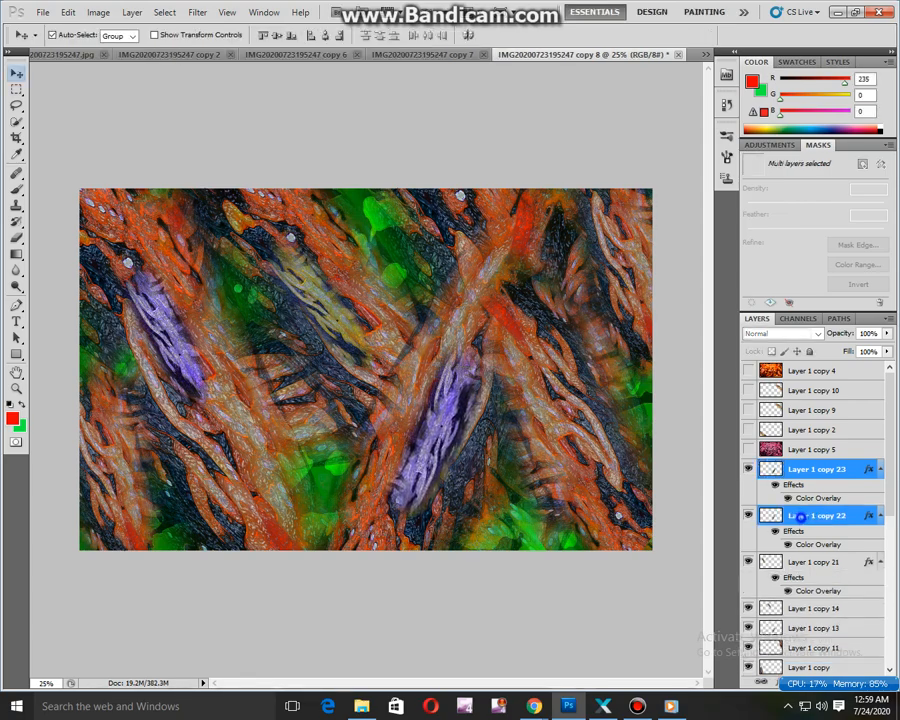
right_click(813, 515)
click(768, 471)
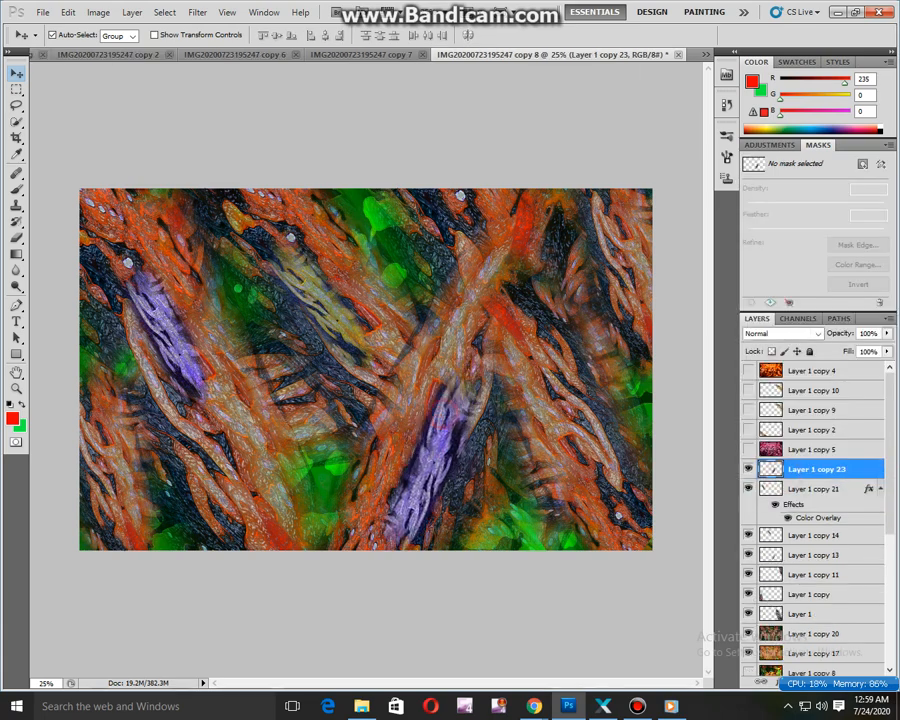
Duplicate the merged purple trunk layer and turn the duplicate pink with Hue/Saturation, setting the hue to +84.
key(ctrl+j)
key(ctrl+u)
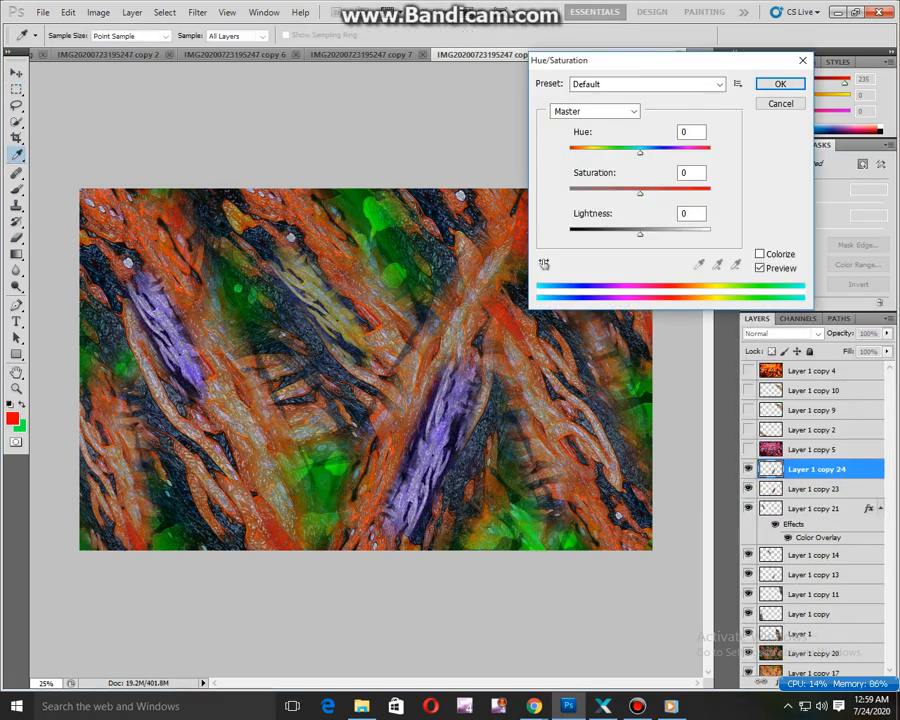
mouse_move(640, 150)
mouse_down()
mouse_move(632, 150)
mouse_move(697, 150)
mouse_move(601, 150)
mouse_move(683, 150)
mouse_up()
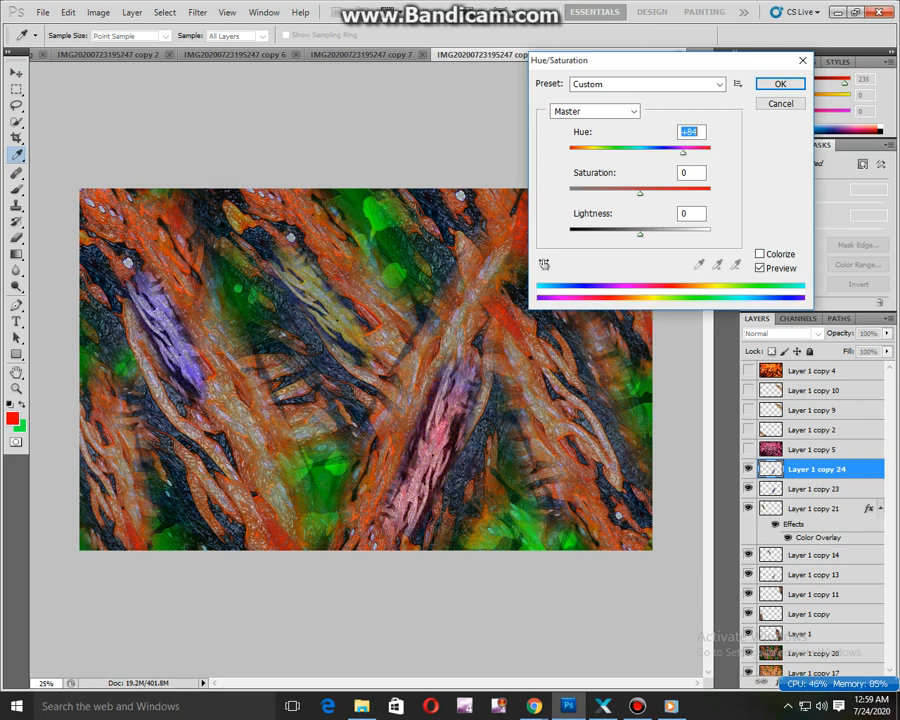
key(Return)
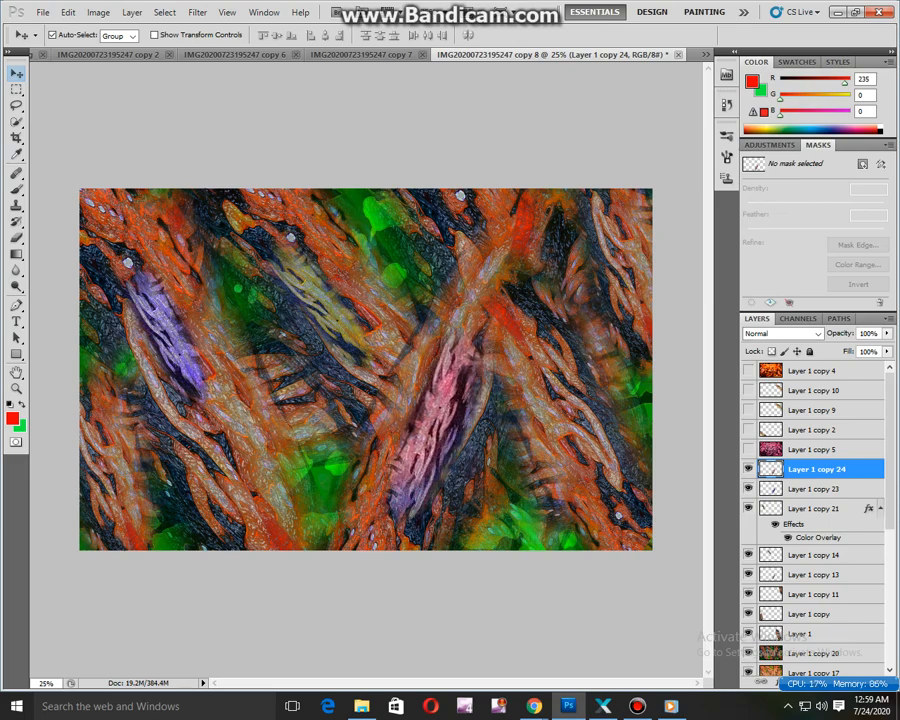
Place copies of the pink trunk, rotated to lean the opposite way, over the purple trunk and the other trunks along both sides of the image.
drag(432, 420, 245, 278)
key(ctrl+t)
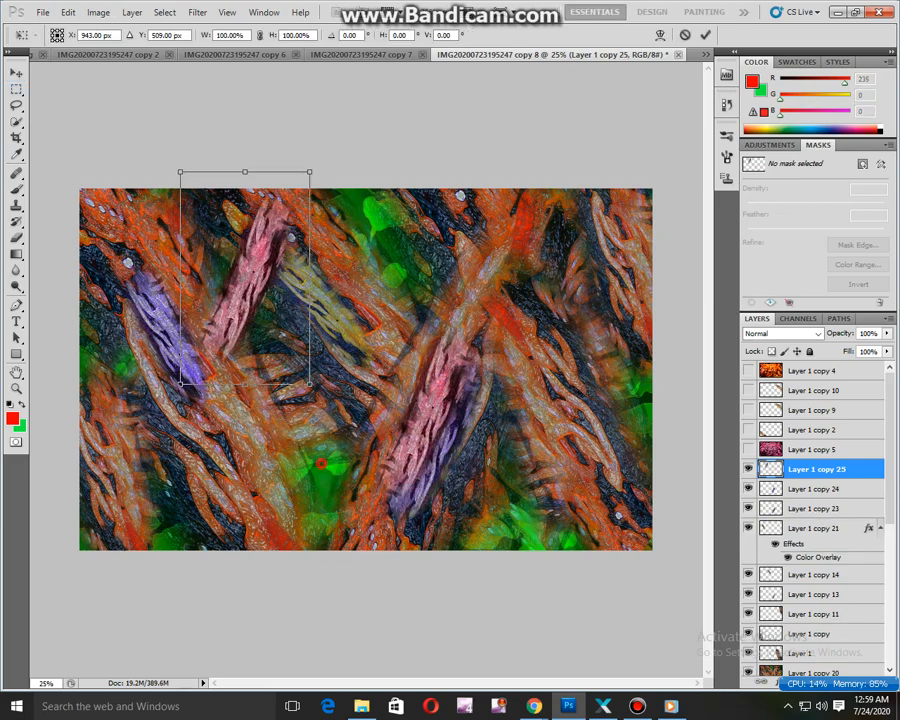
drag(321, 463, 441, 329)
mouse_move(245, 278)
mouse_down()
mouse_move(180, 327)
mouse_move(180, 311)
mouse_move(168, 317)
mouse_move(565, 322)
mouse_move(589, 418)
mouse_up()
key(Return)
mouse_move(565, 322)
mouse_down()
mouse_move(630, 234)
mouse_move(133, 465)
mouse_move(111, 459)
mouse_up()
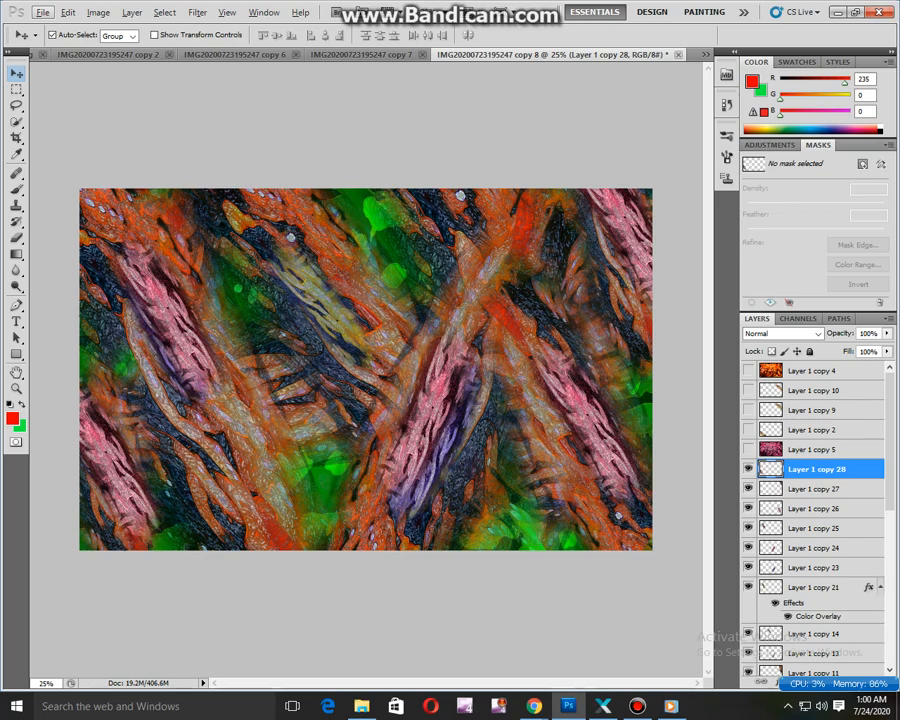
click(637, 706)
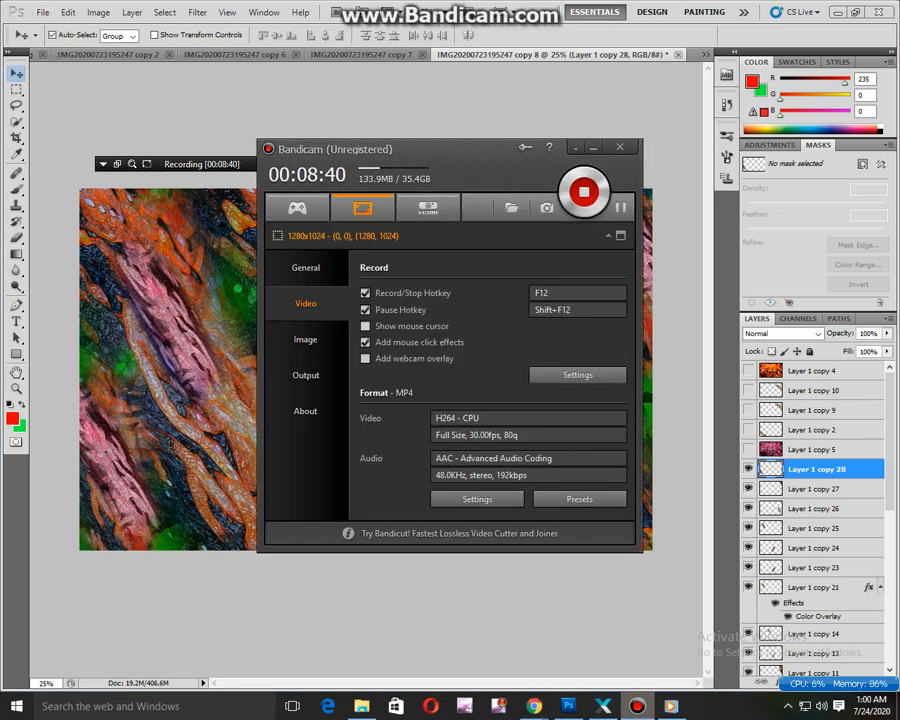
click(637, 706)
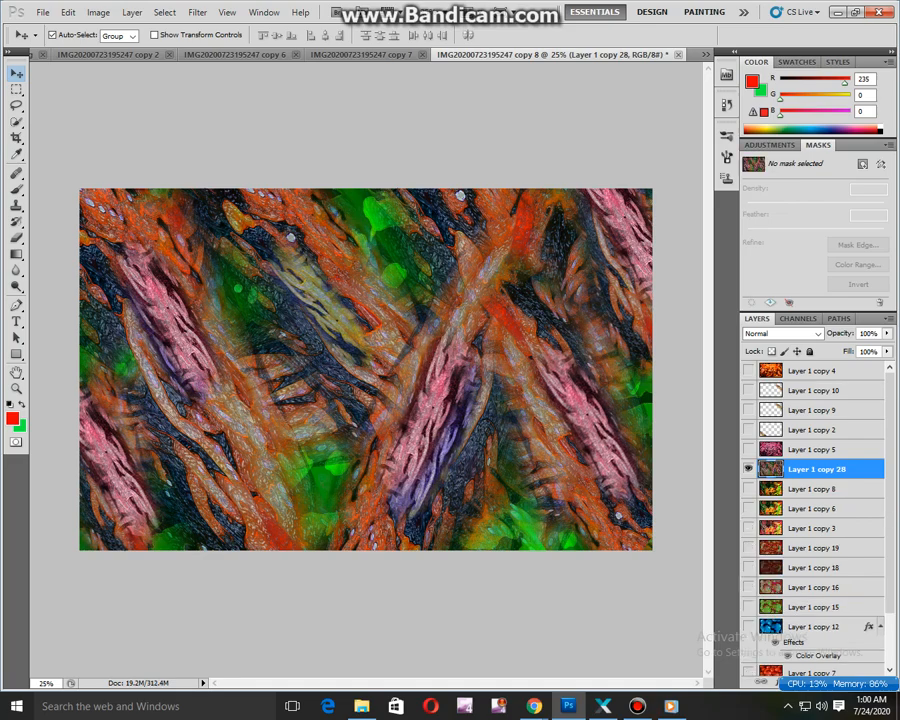
Duplicate Layer 1 copy 28 and boost the duplicate's contrast with an S-shaped RGB curve, raising the highlight point from input 173 to output 199.
key(ctrl+j)
key(ctrl+m)
drag(730, 226, 749, 234)
drag(706, 268, 710, 283)
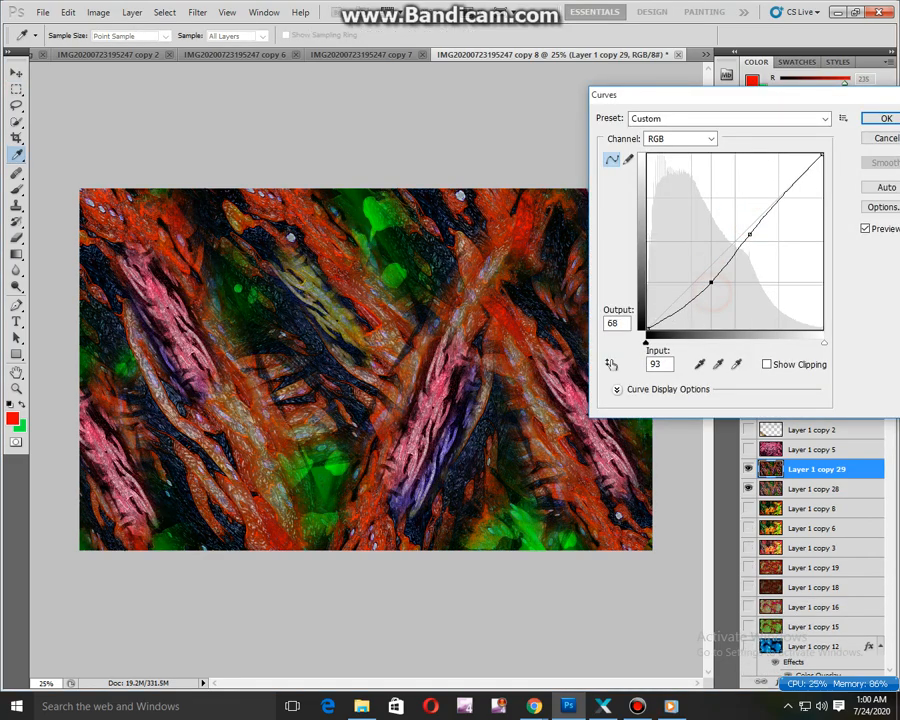
drag(749, 234, 764, 190)
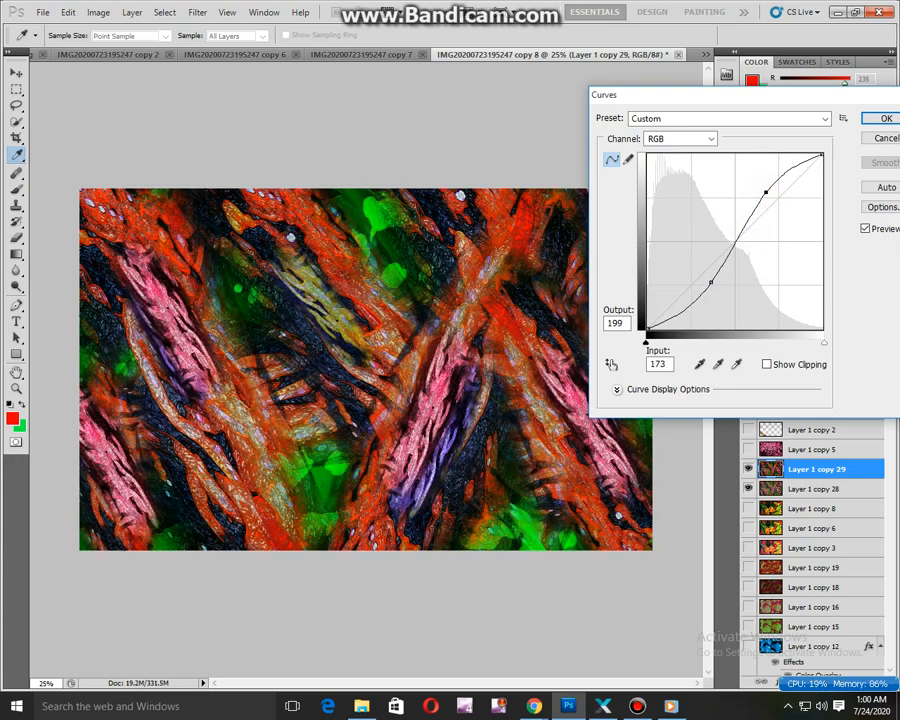
drag(710, 283, 709, 270)
key(Return)
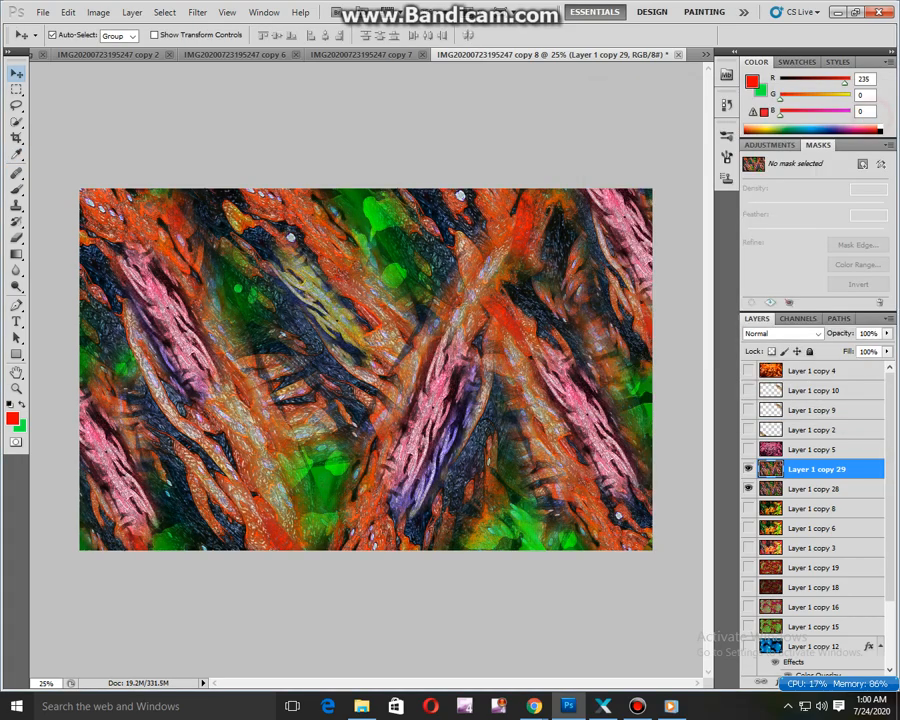
Dim the highlights of Layer 1 copy 29 with Levels by setting the white output level to 228.
key(ctrl+l)
drag(710, 379, 689, 379)
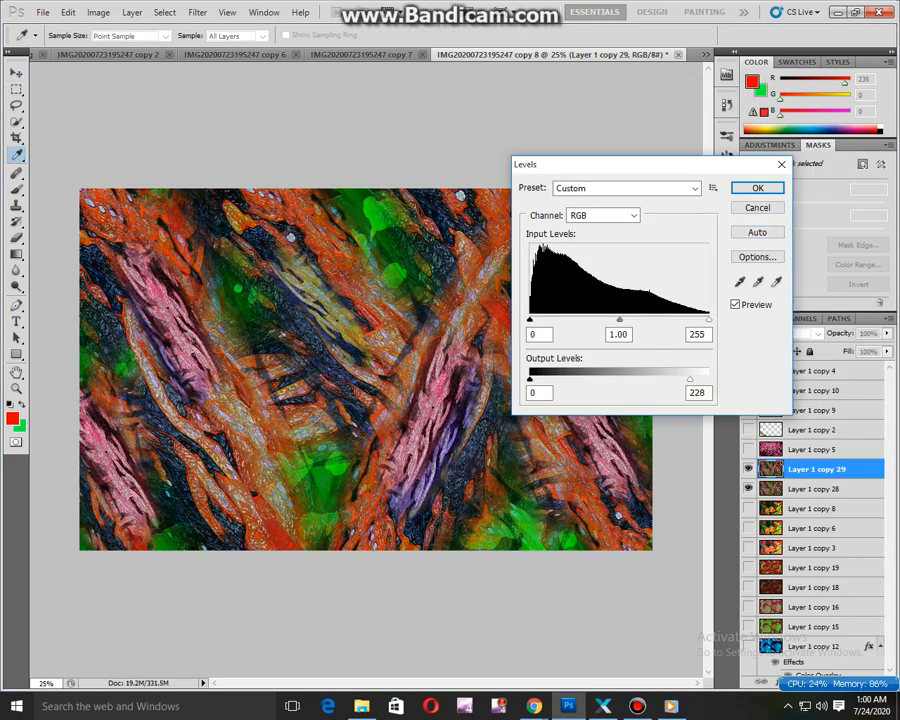
click(757, 187)
key(v)
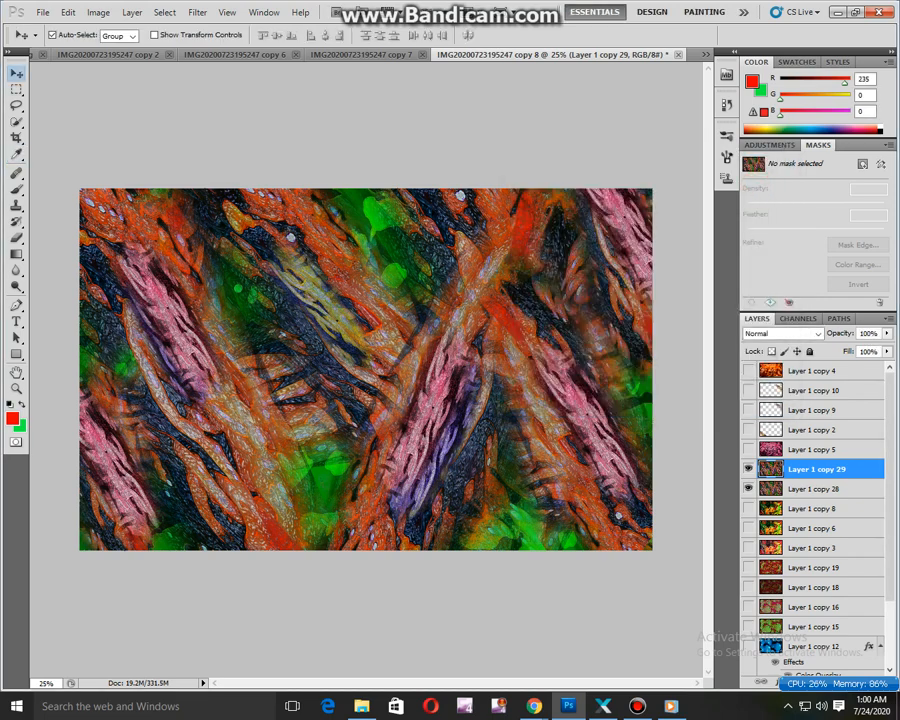
Shift the midtones of Layer 1 copy 29 toward blue and red with Color Balance.
click(16, 386)
key(ctrl+b)
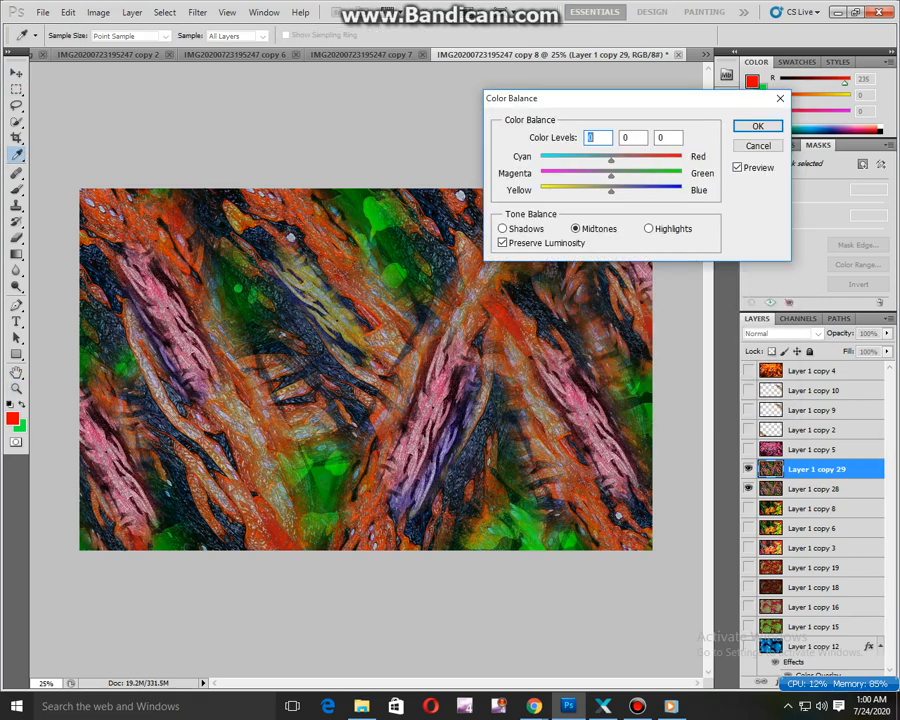
drag(611, 190, 664, 190)
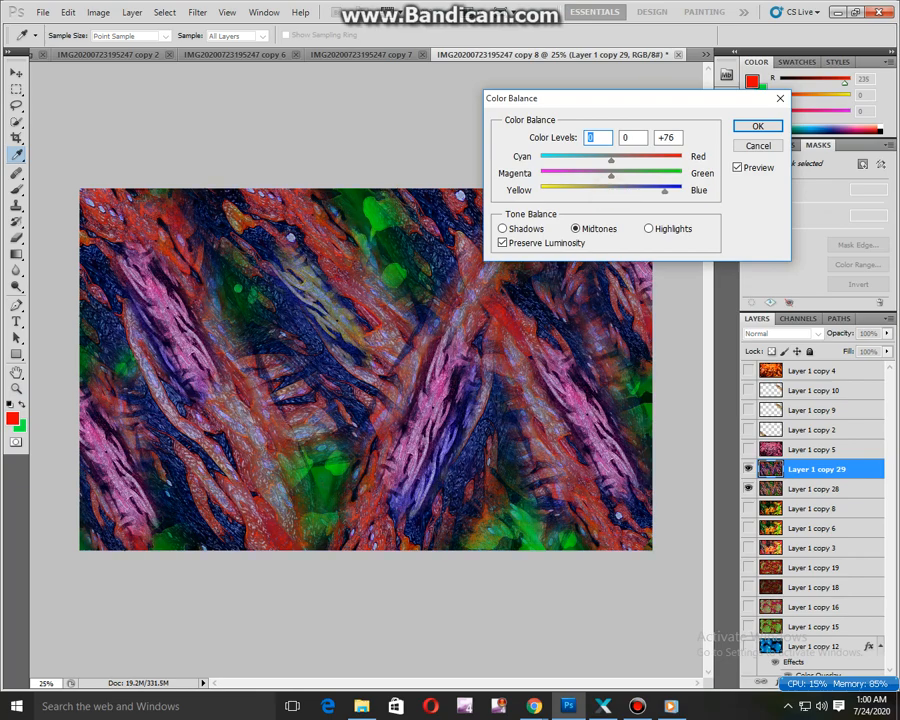
drag(608, 160, 666, 160)
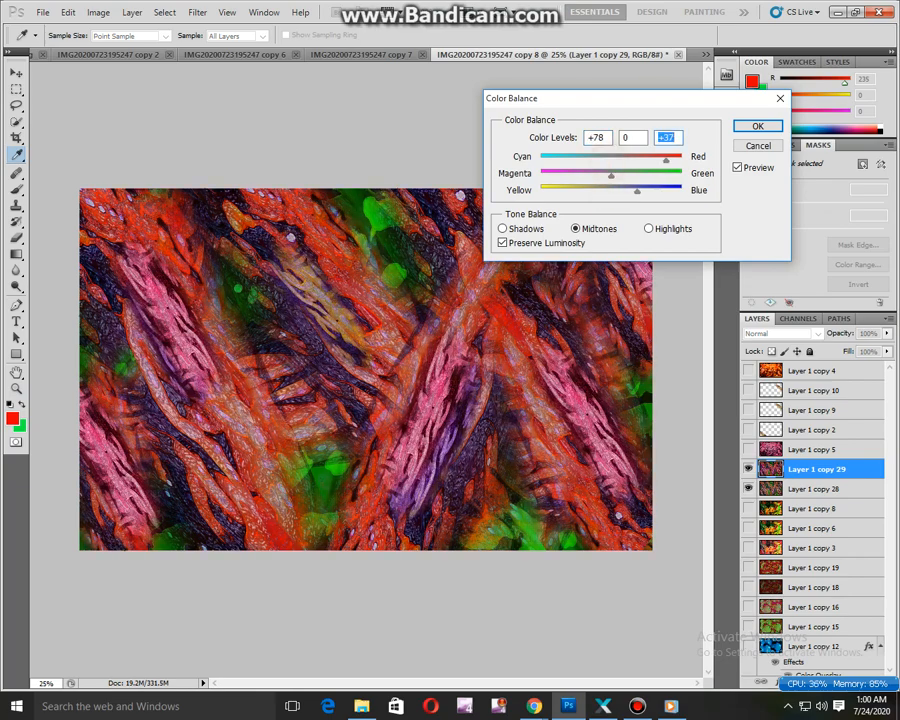
click(758, 126)
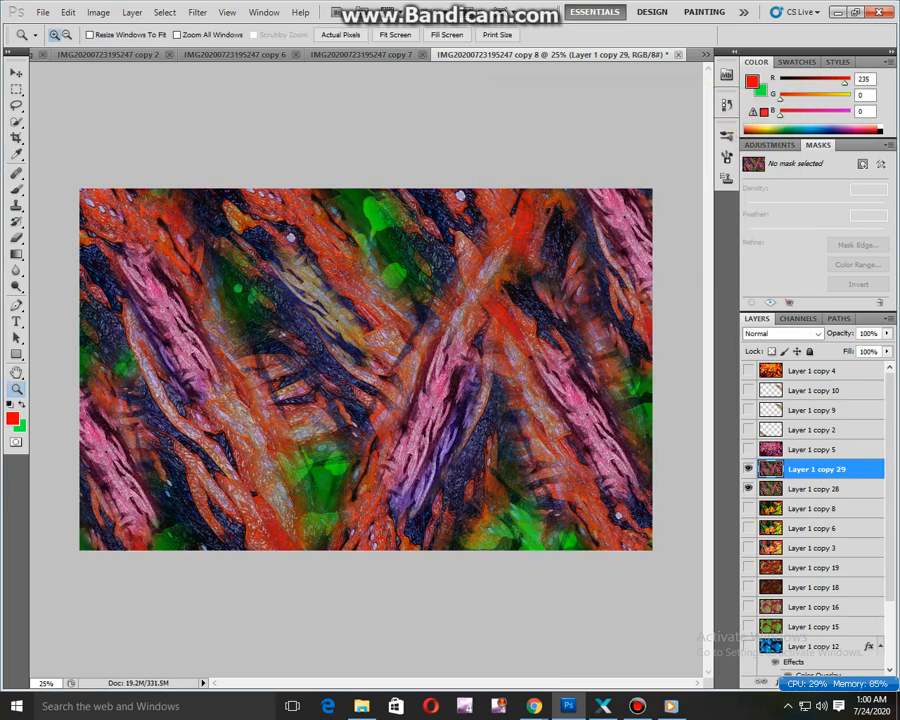
Try the Poster Edges filter on Layer 1 copy 29 with edge thickness 1, edge intensity 2 and posterization 1.
scroll(380, 410, up, 2)
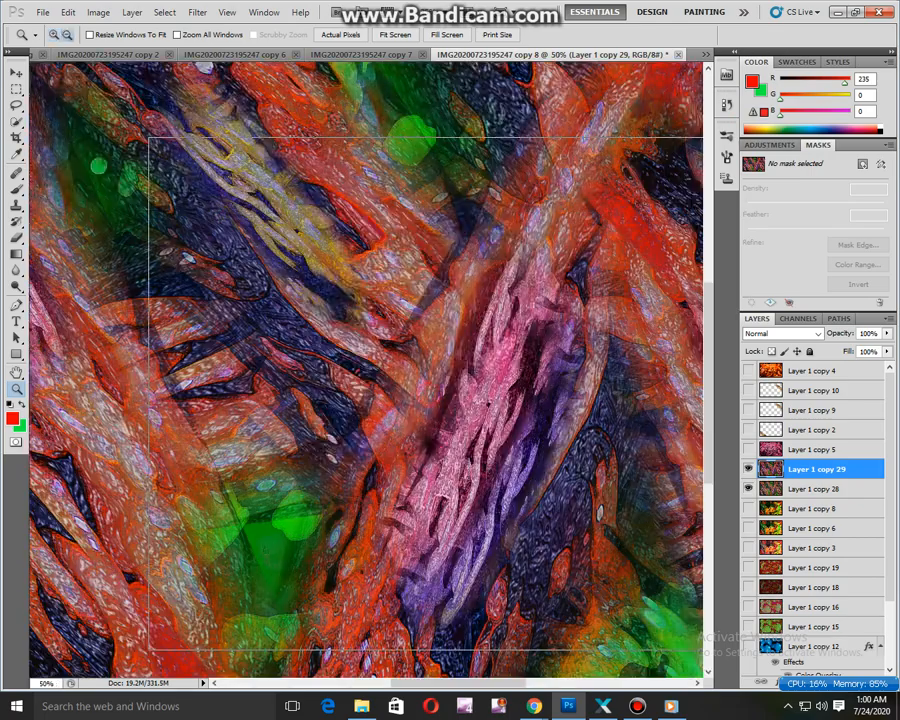
scroll(380, 410, down, 1)
click(197, 12)
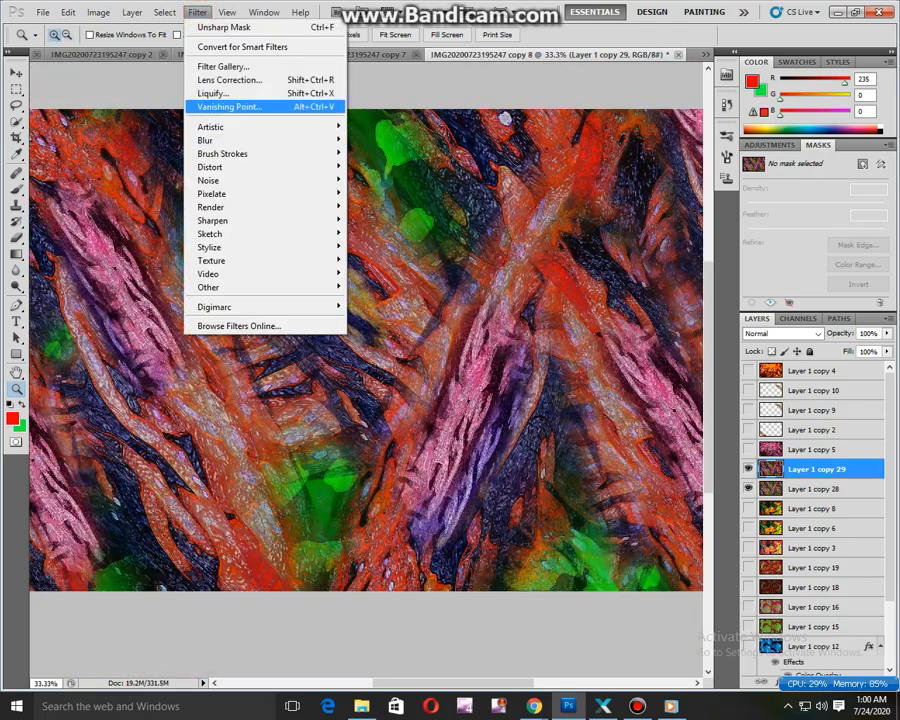
mouse_move(220, 127)
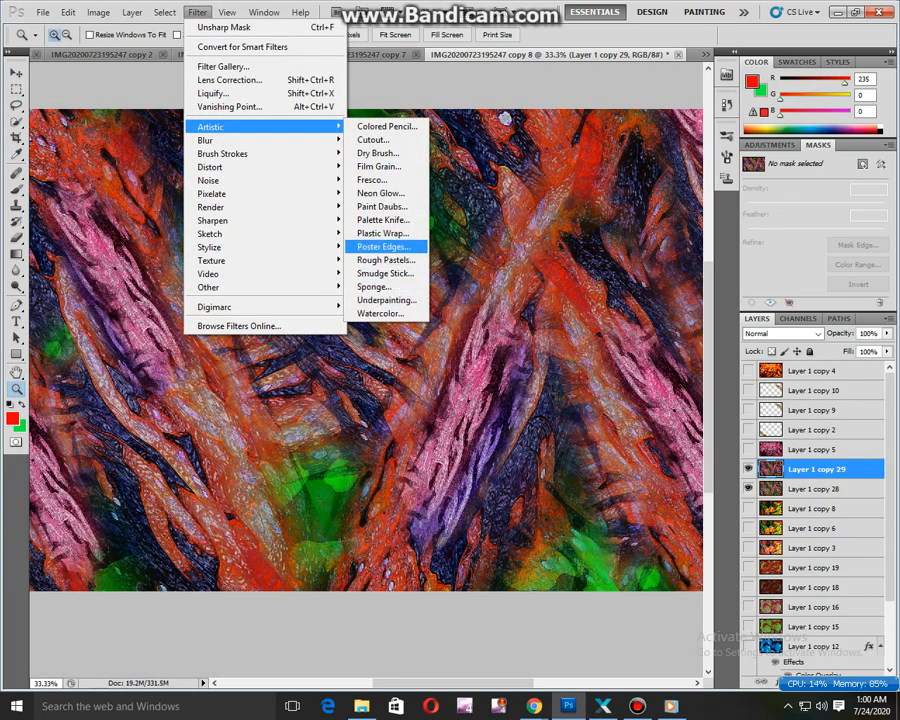
click(400, 246)
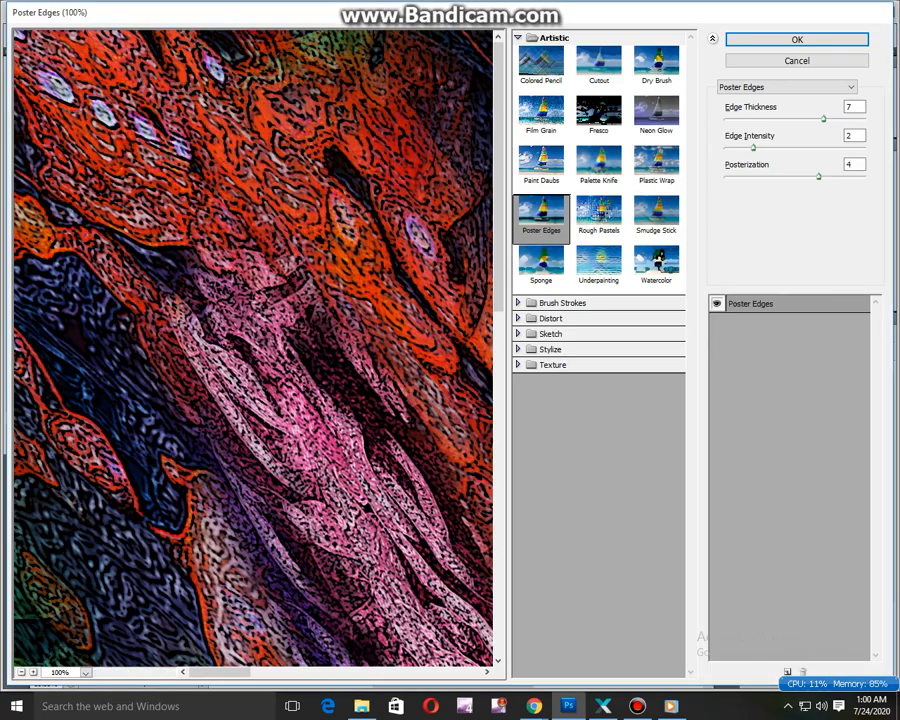
drag(818, 176, 738, 176)
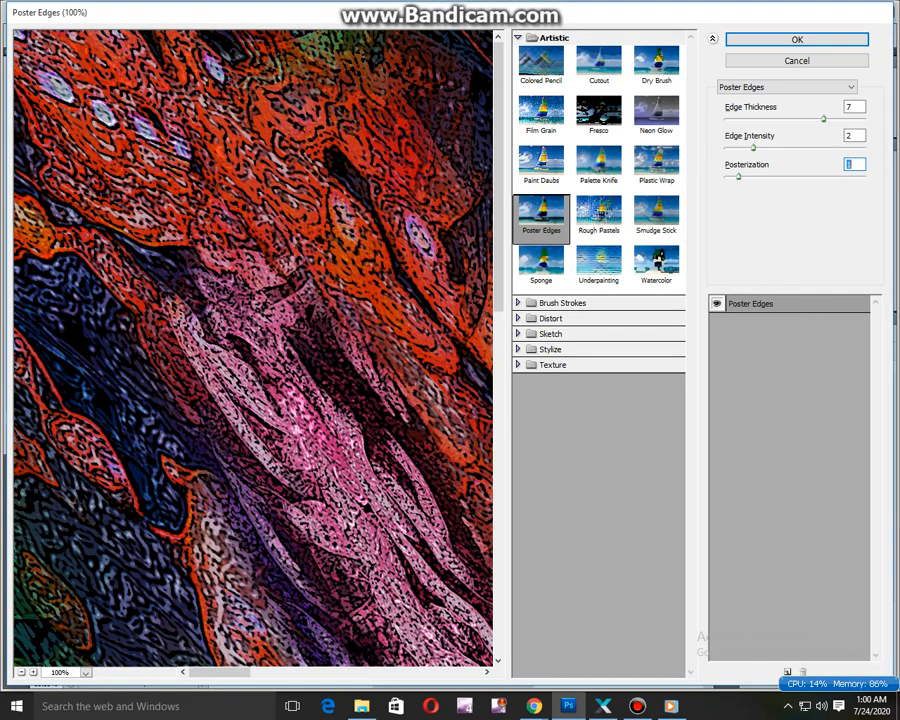
drag(820, 117, 738, 118)
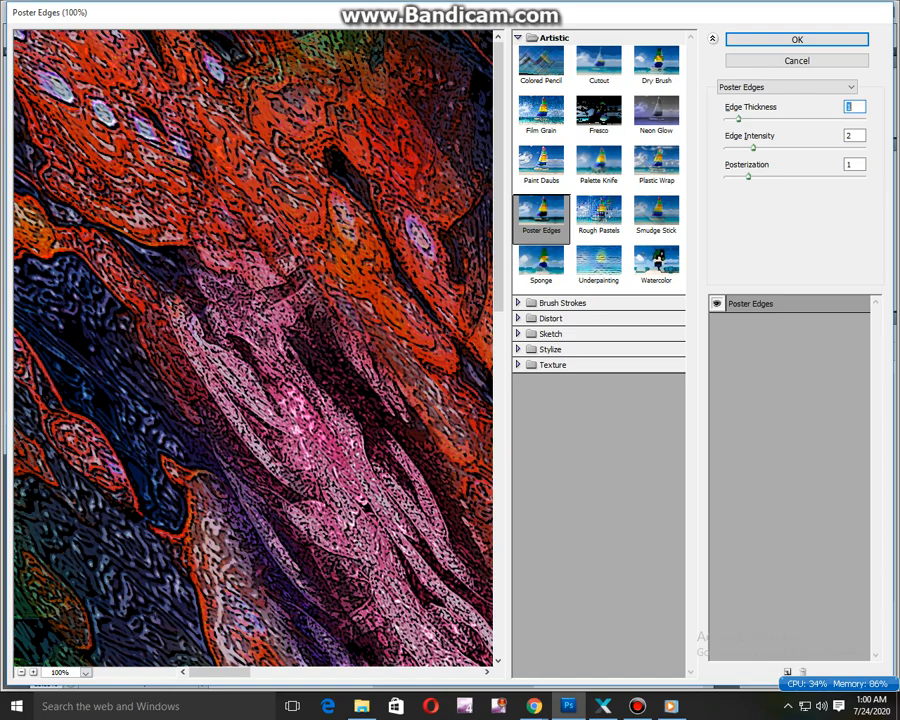
click(747, 143)
click(777, 41)
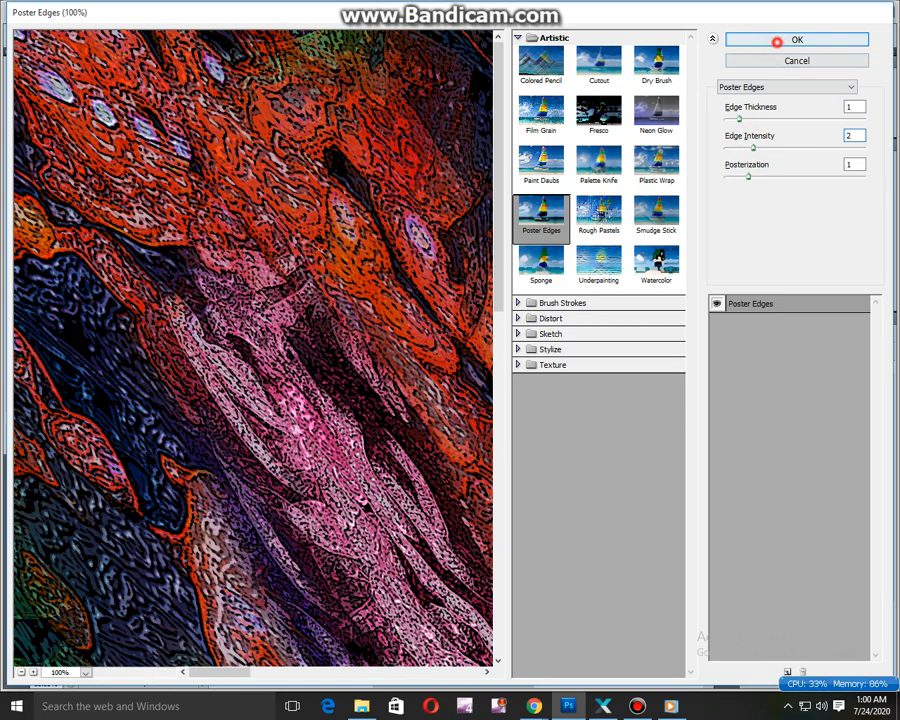
Inspect the filtered artwork up close and undo the Poster Edges filter.
key(ctrl+plus)
key(ctrl+plus)
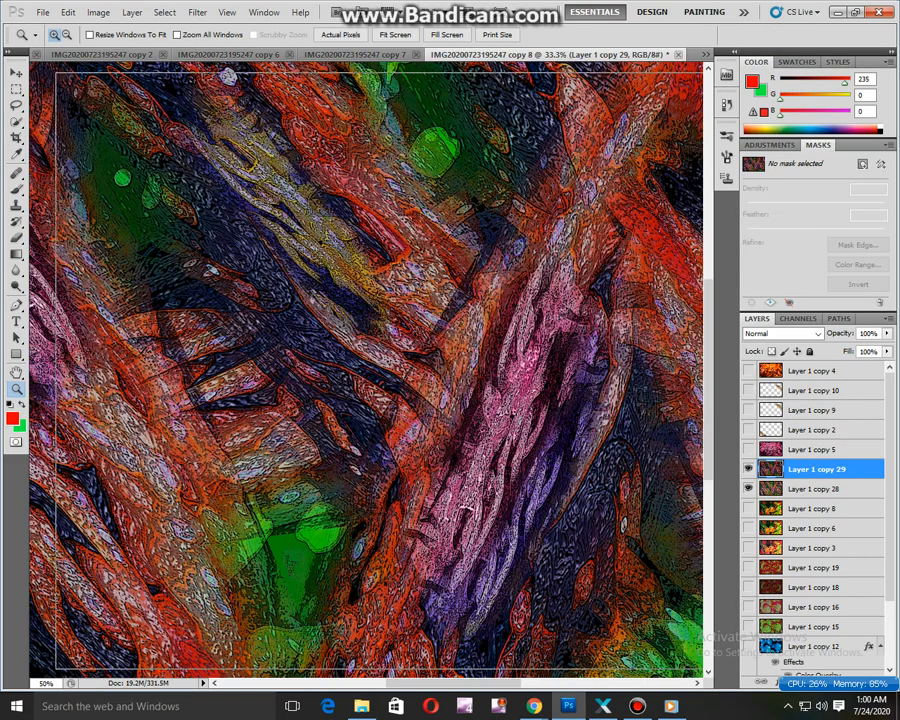
key(ctrl+minus)
key(ctrl+z)
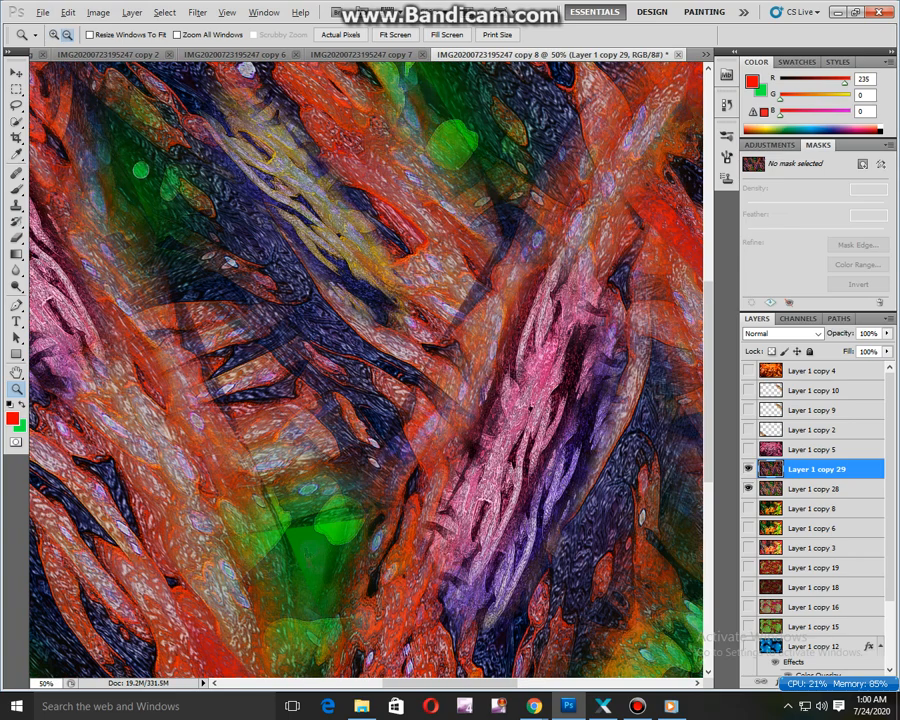
key(ctrl+minus)
key(ctrl+minus)
Duplicate Layer 1 copy 29 and apply Levels to the duplicate with input levels 18, 1.34 and 207 and a slightly narrowed output range.
key(ctrl+j)
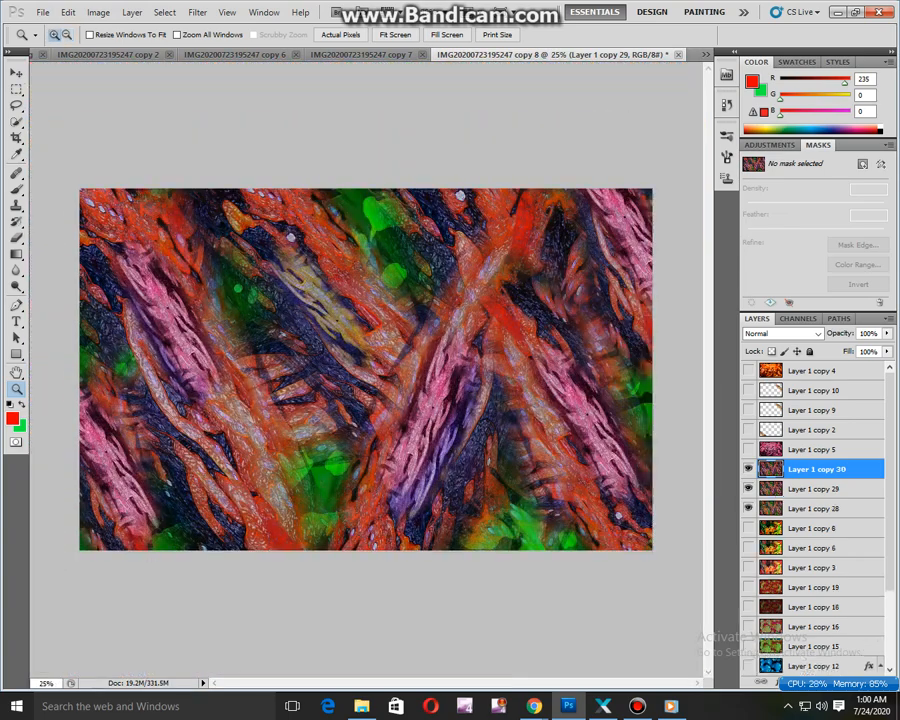
key(ctrl+l)
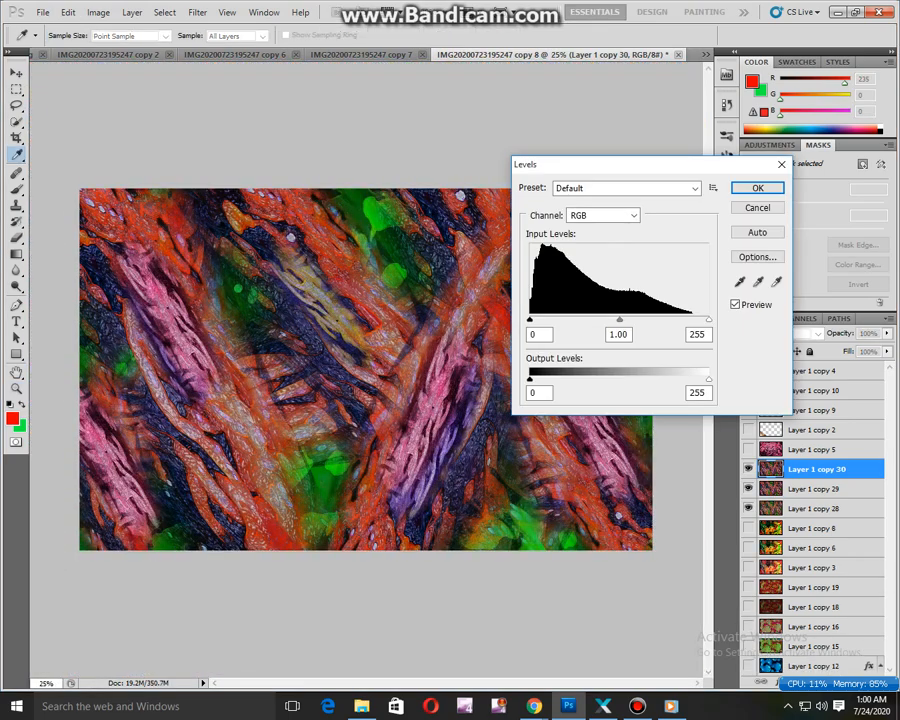
click(697, 334)
scroll(697, 334, down, 20)
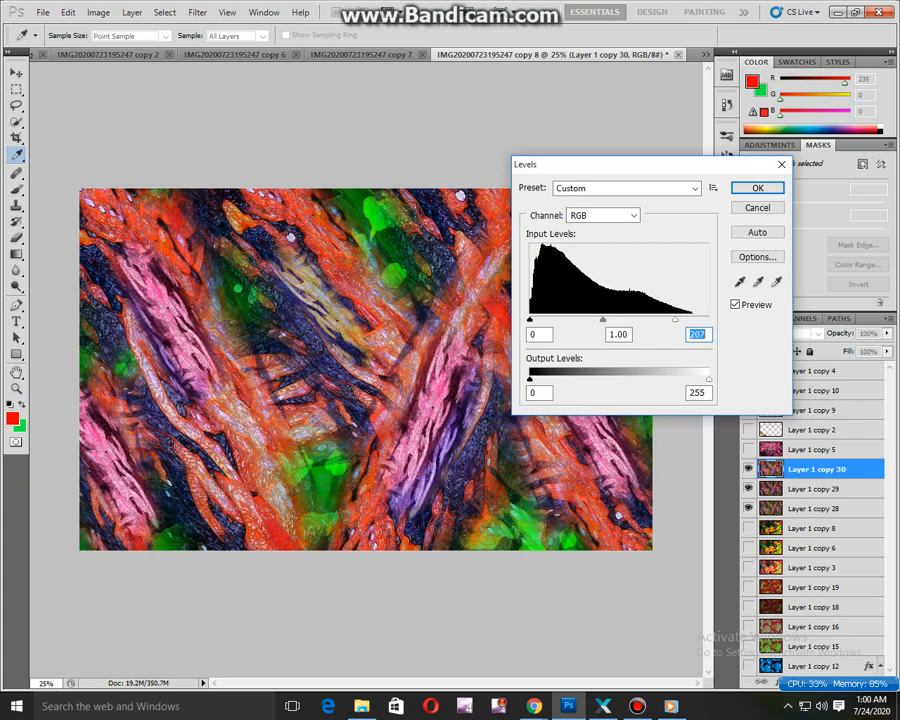
drag(603, 319, 587, 319)
drag(529, 320, 540, 320)
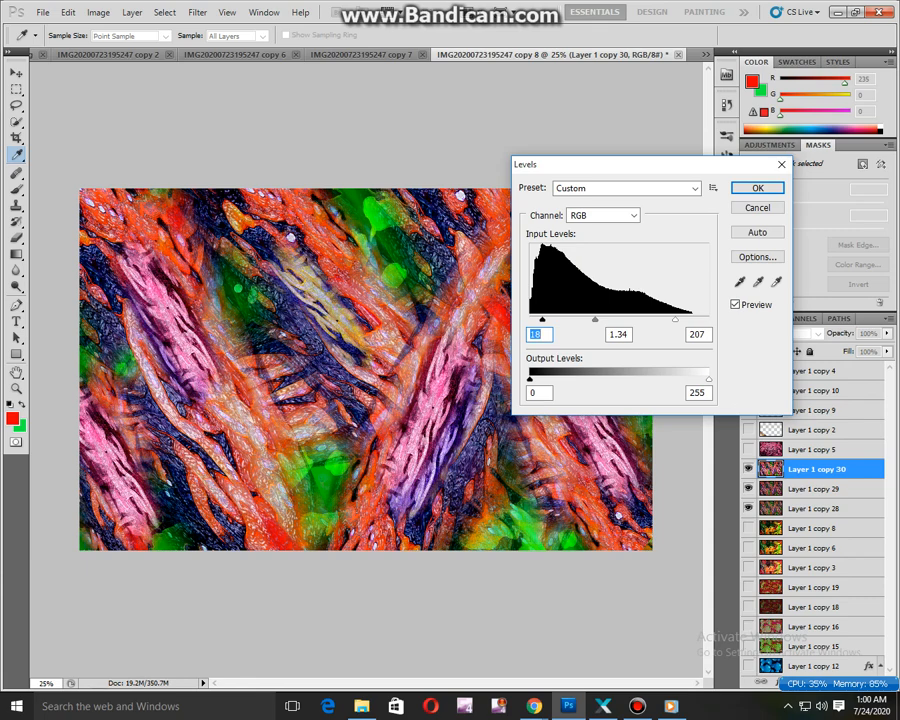
drag(708, 380, 699, 380)
drag(529, 380, 537, 380)
click(746, 193)
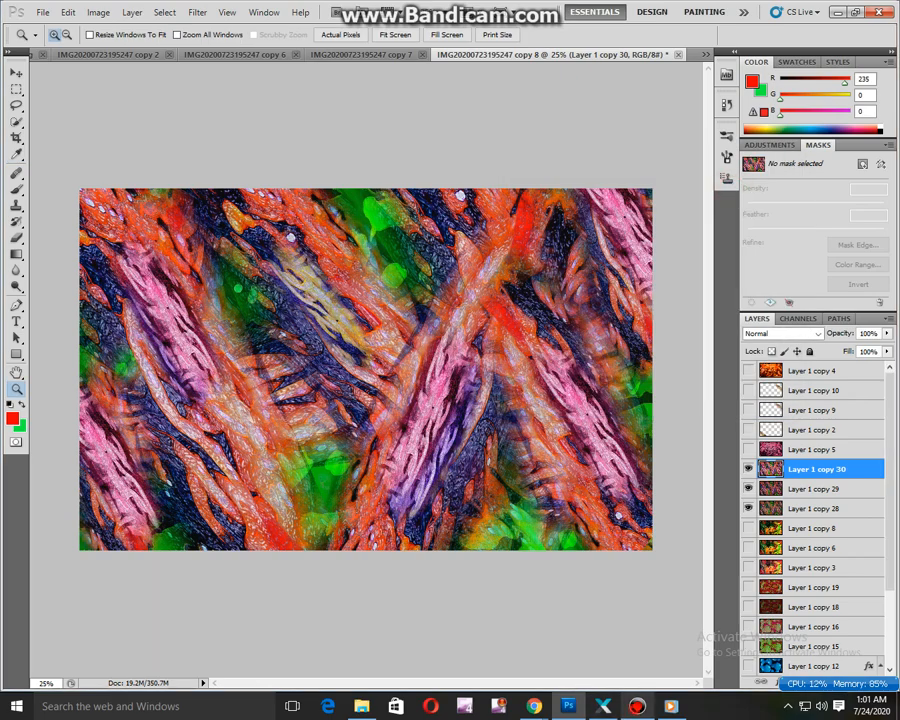
click(638, 706)
click(638, 706)
click(638, 706)
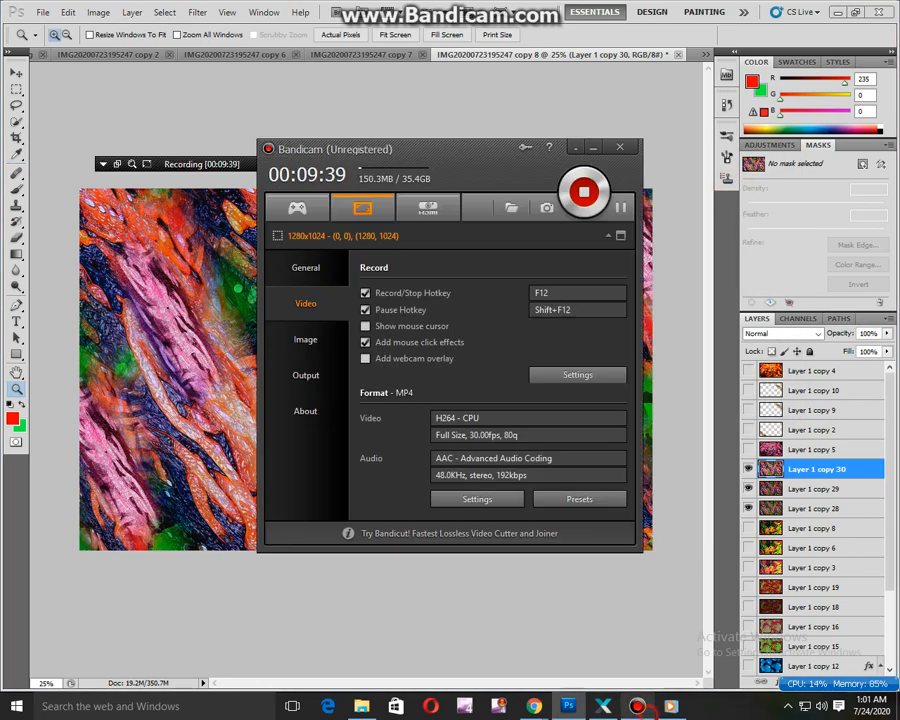
click(593, 633)
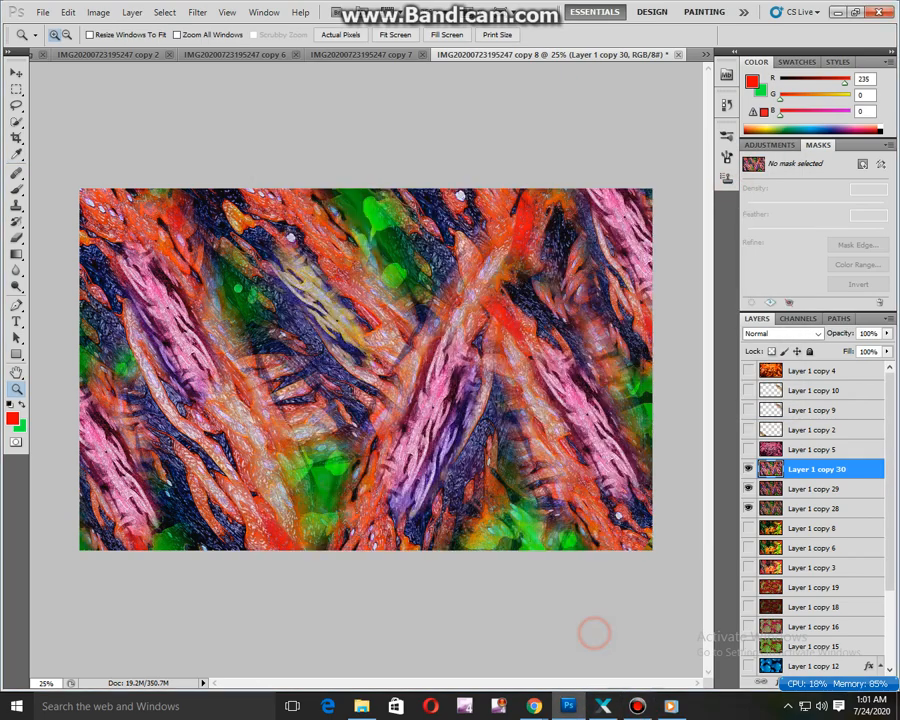
click(289, 395)
alt+click(289, 395)
Duplicate Layer 1 copy 30 and add a Color Overlay style to the duplicate with the Hue blend mode.
key(ctrl+j)
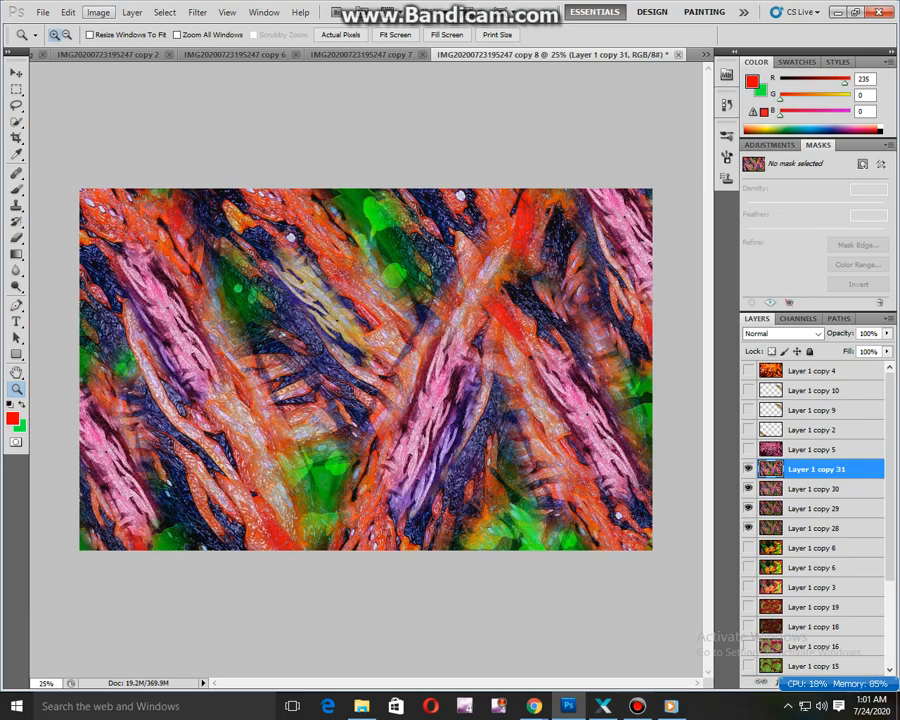
click(131, 12)
mouse_move(161, 88)
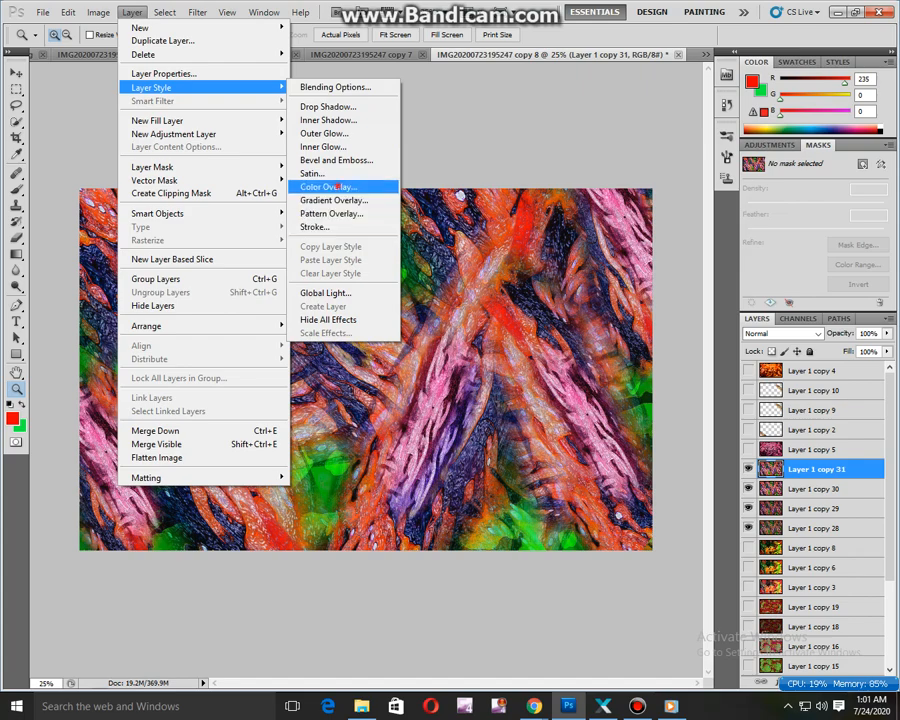
click(337, 187)
click(705, 152)
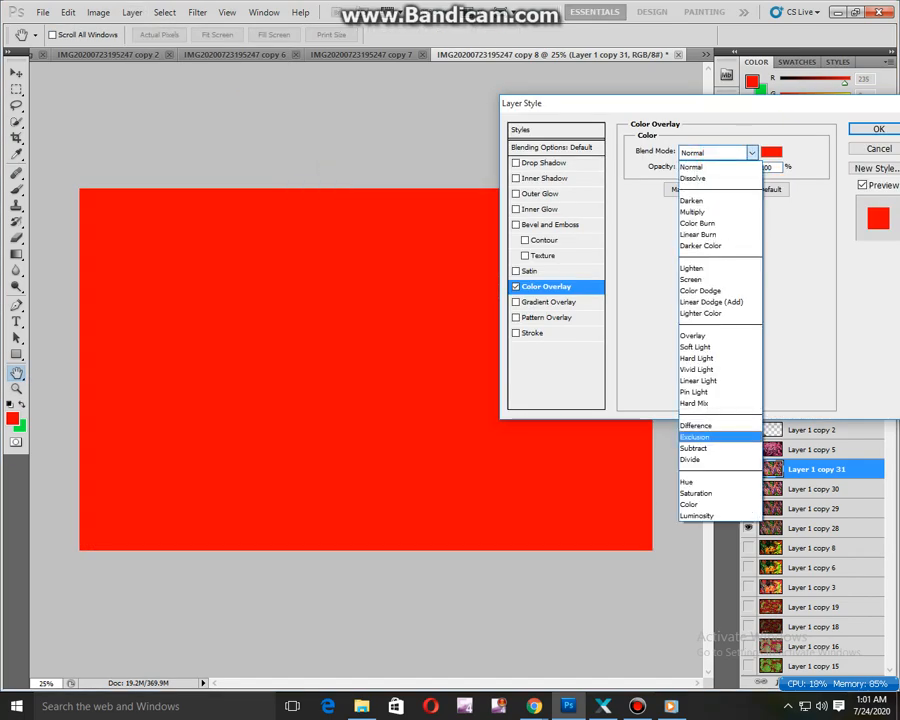
click(746, 474)
Set the overlay color to turquoise 00ffc6 and apply the layer style.
click(770, 152)
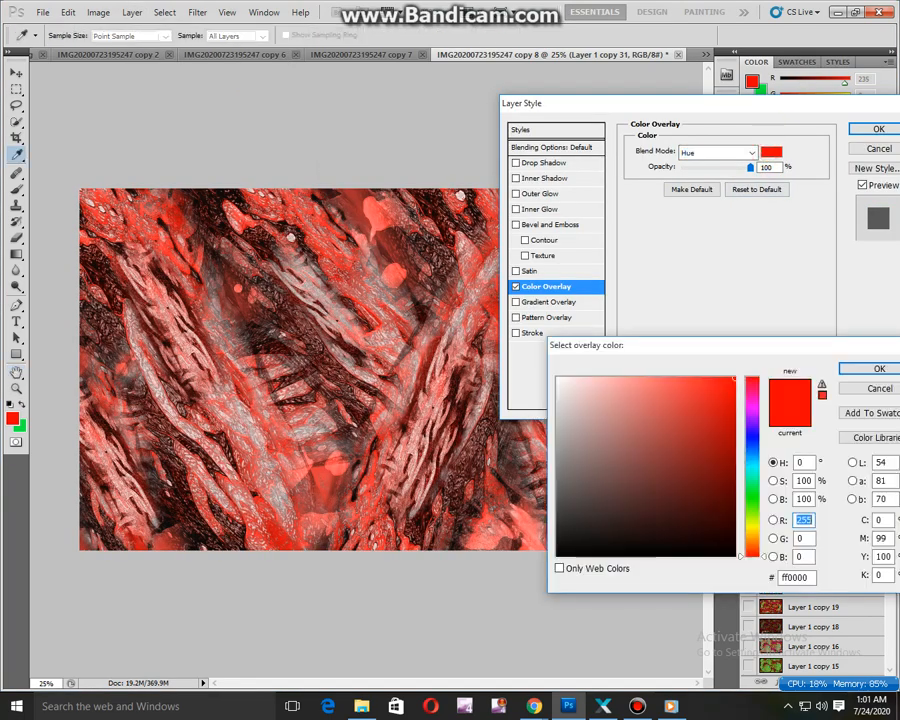
mouse_move(752, 466)
mouse_down()
mouse_move(752, 432)
mouse_move(752, 540)
mouse_move(752, 474)
mouse_up()
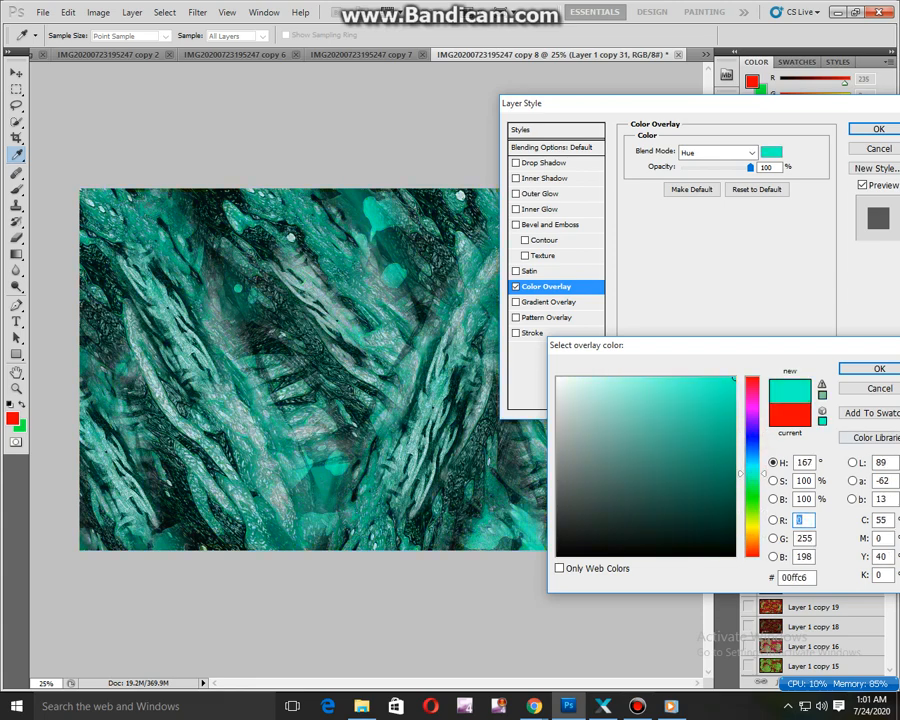
key(Return)
key(Return)
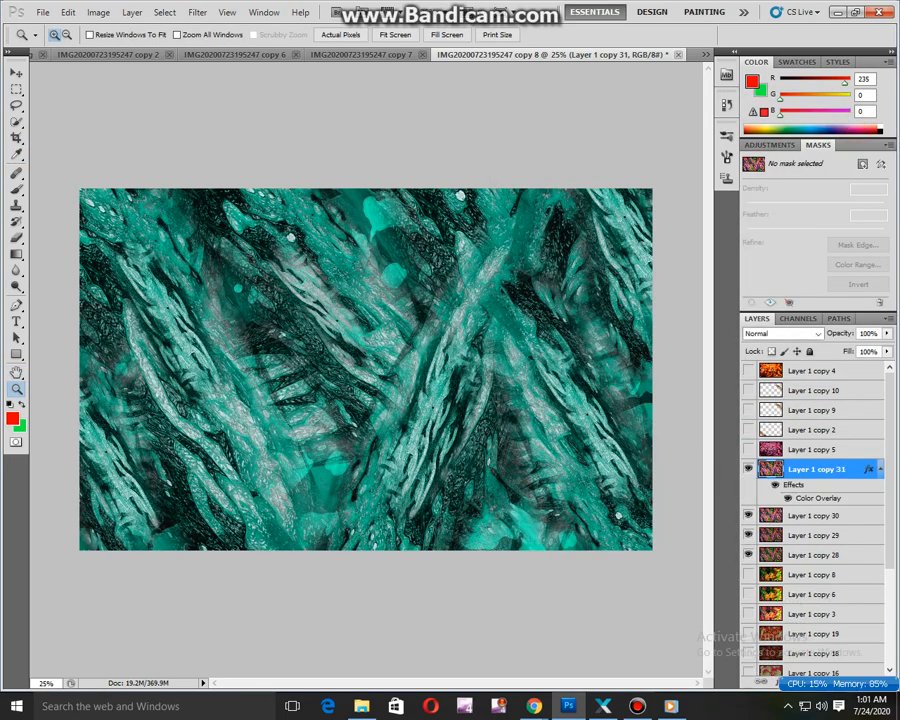